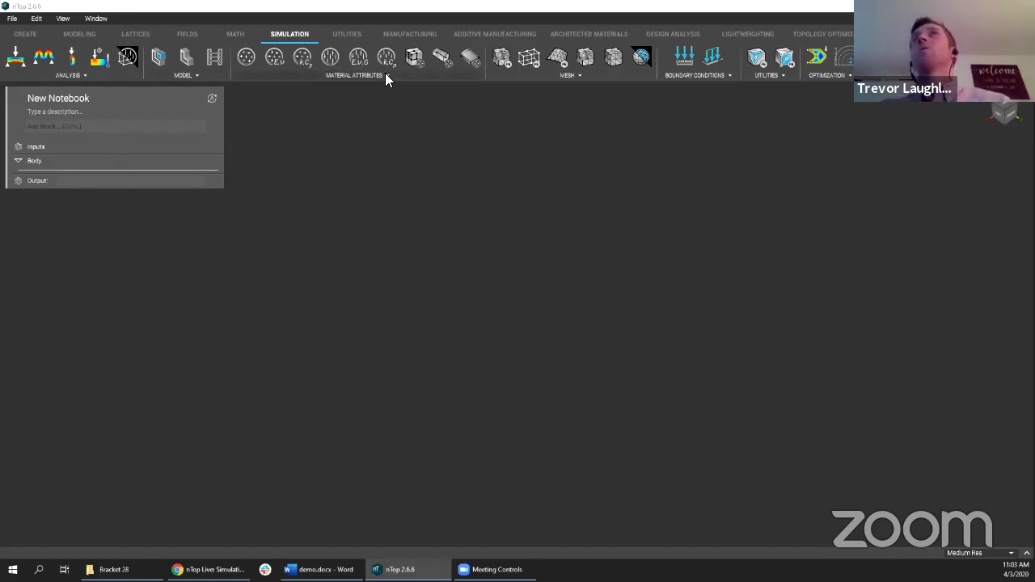
Step: Examine the simulation blocks for analysis, model, material attributes, mesh, boundary conditions and optimization
left_click(85, 75)
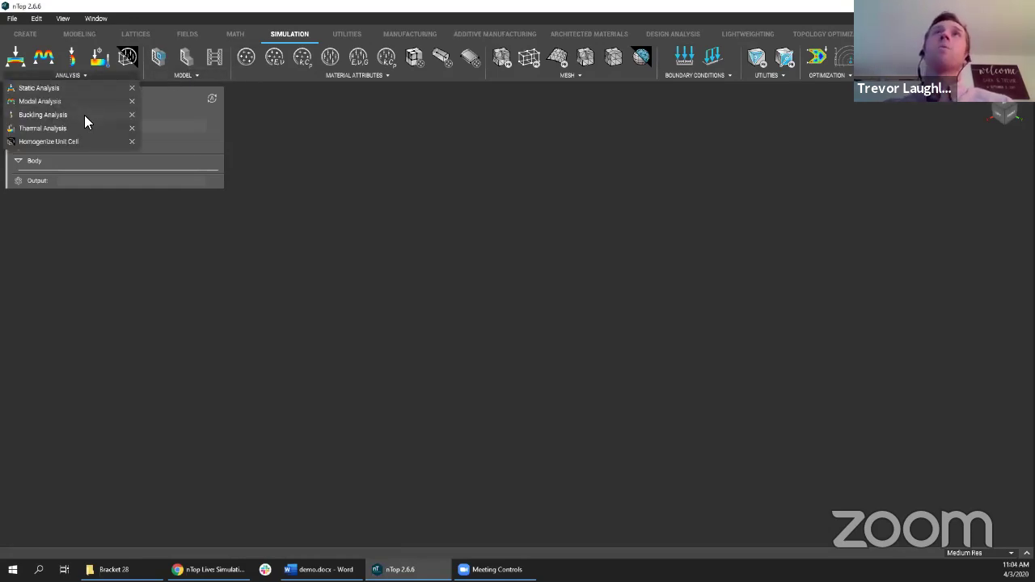
left_click(197, 76)
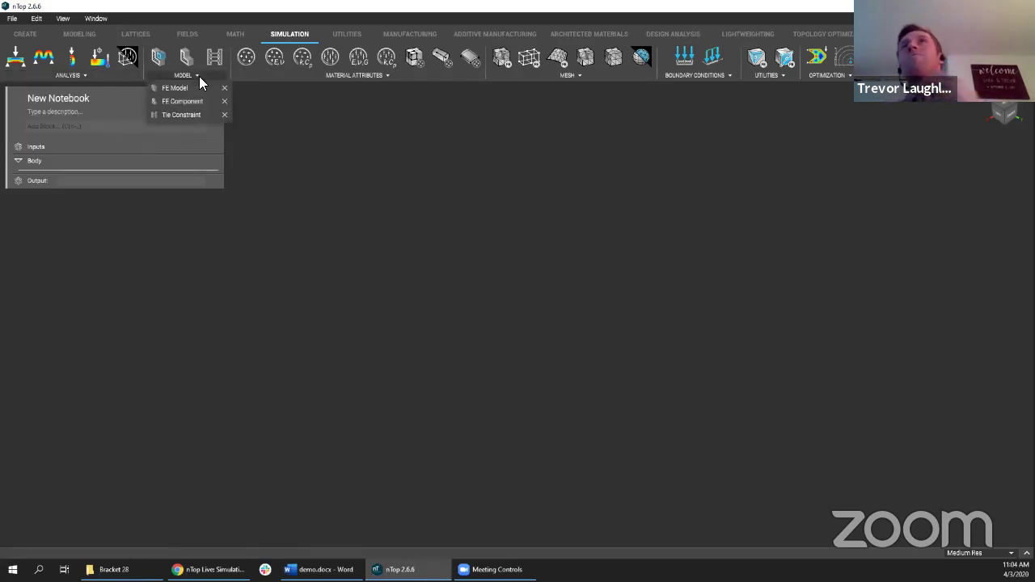
left_click(333, 76)
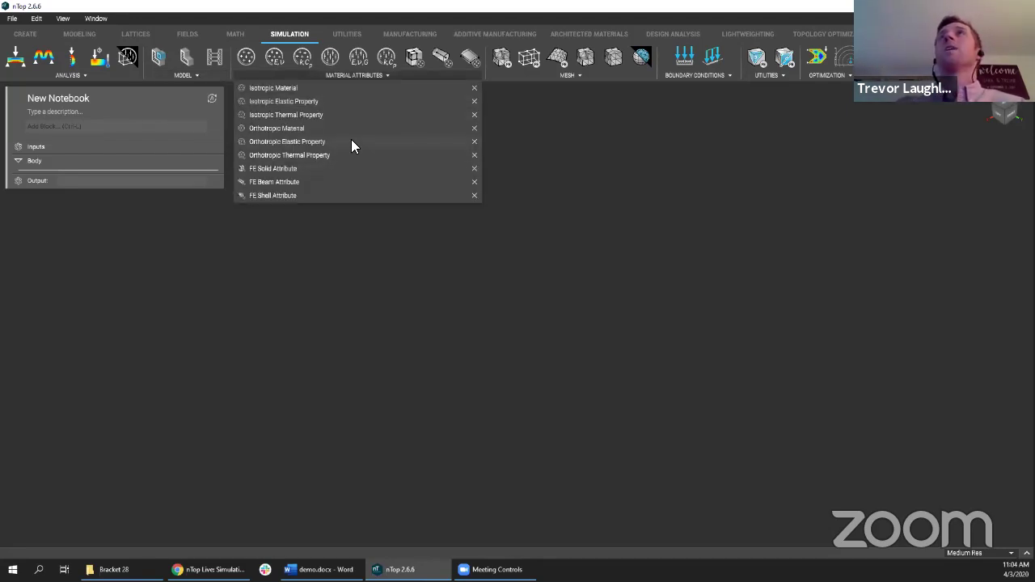
left_click(568, 76)
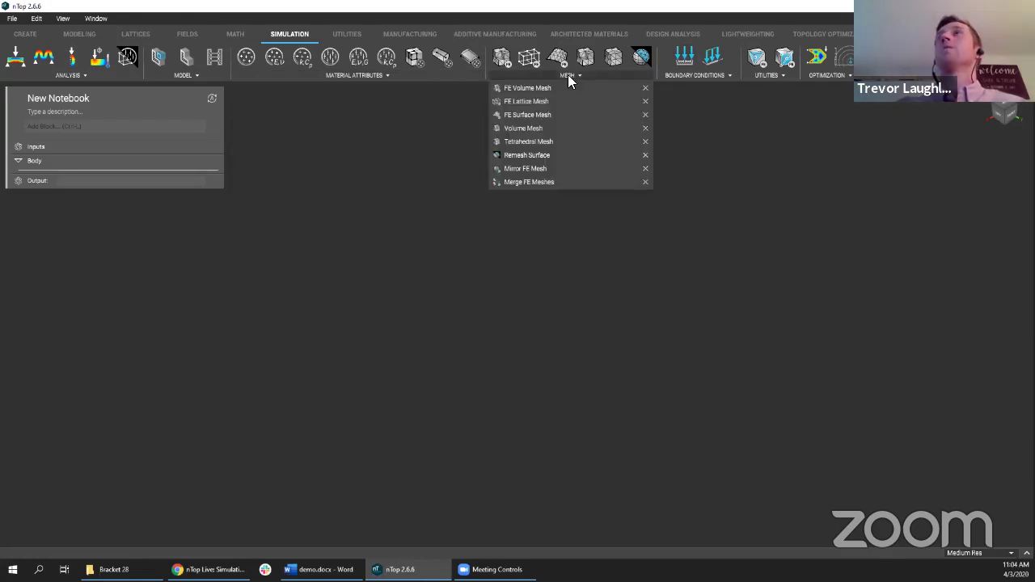
left_click(689, 79)
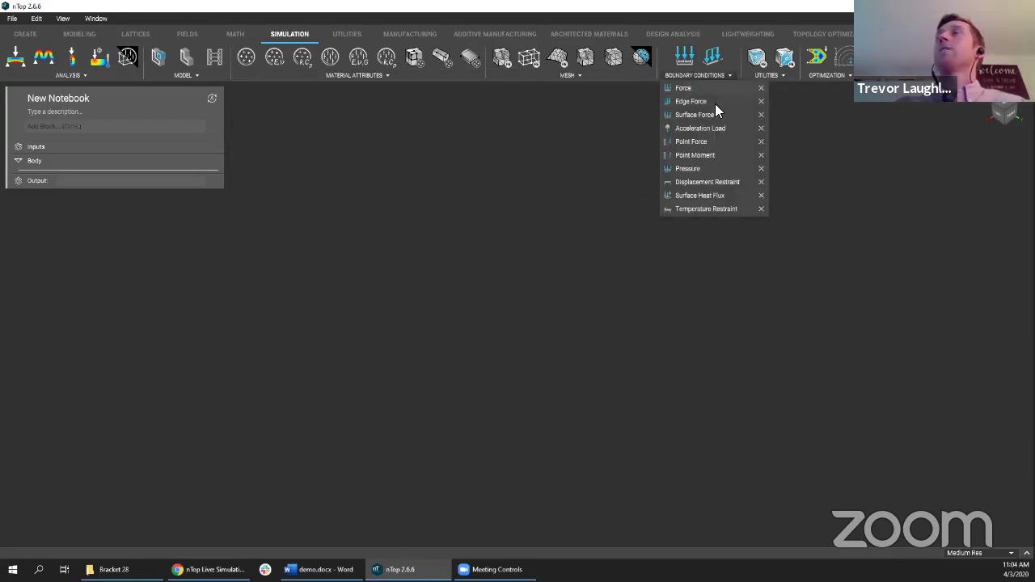
left_click(835, 77)
left_click(833, 78)
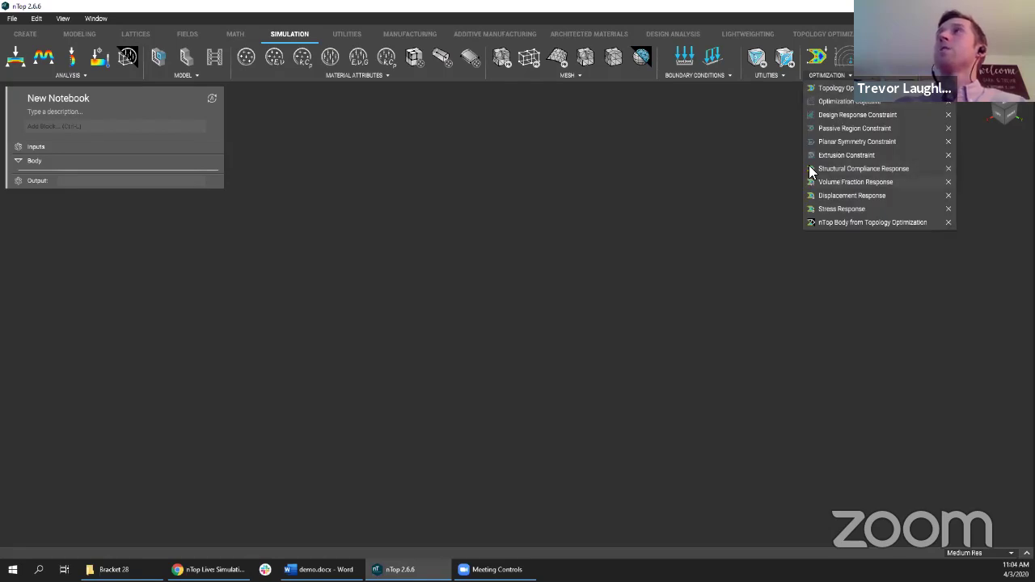
left_click(718, 156)
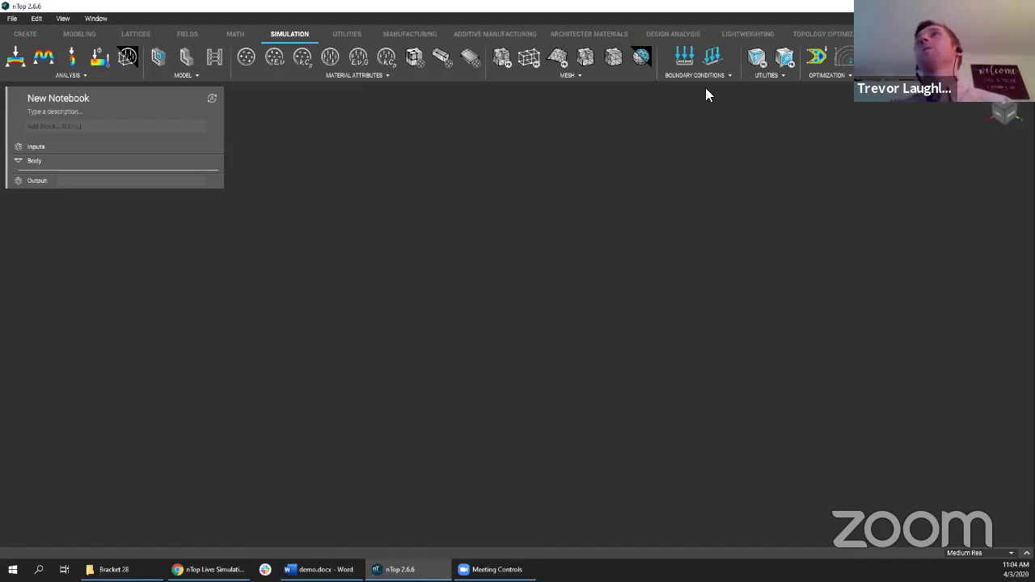
Step: Disable the Create, Modeling, Lattices, Fields and Math tabs in the ribbon display settings
left_click(8, 20)
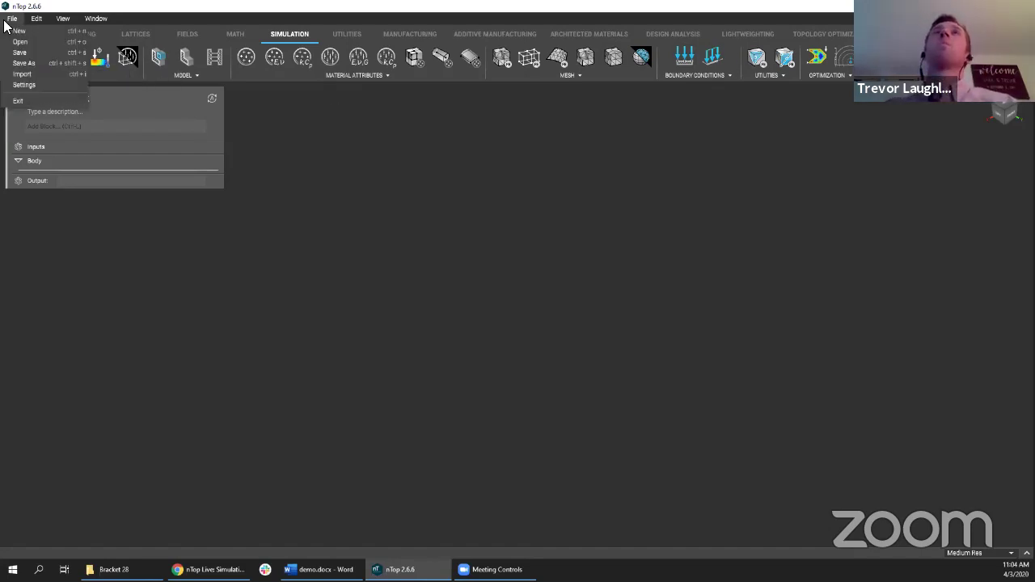
left_click(35, 82)
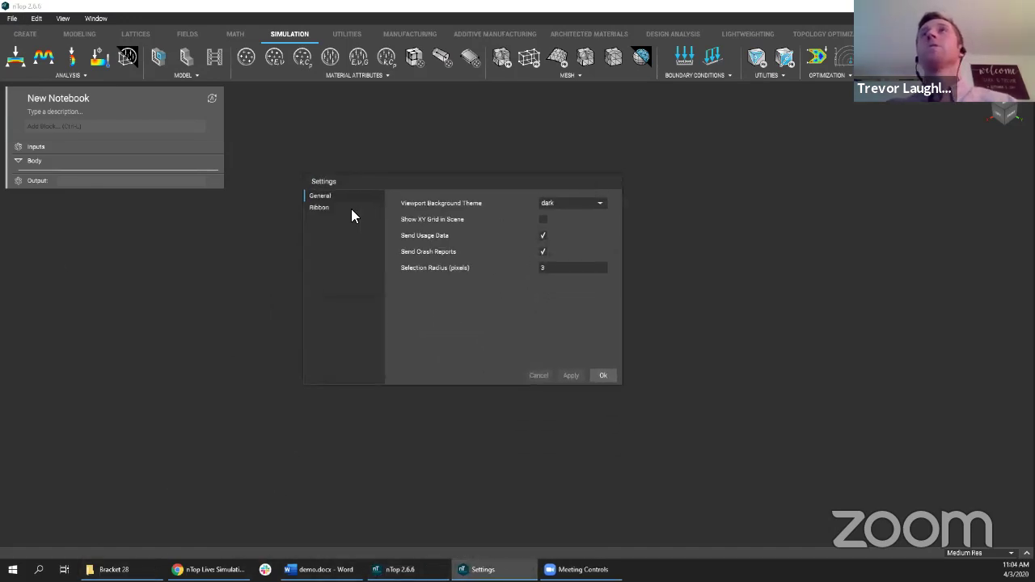
left_click(349, 209)
left_click(418, 235)
left_click(419, 252)
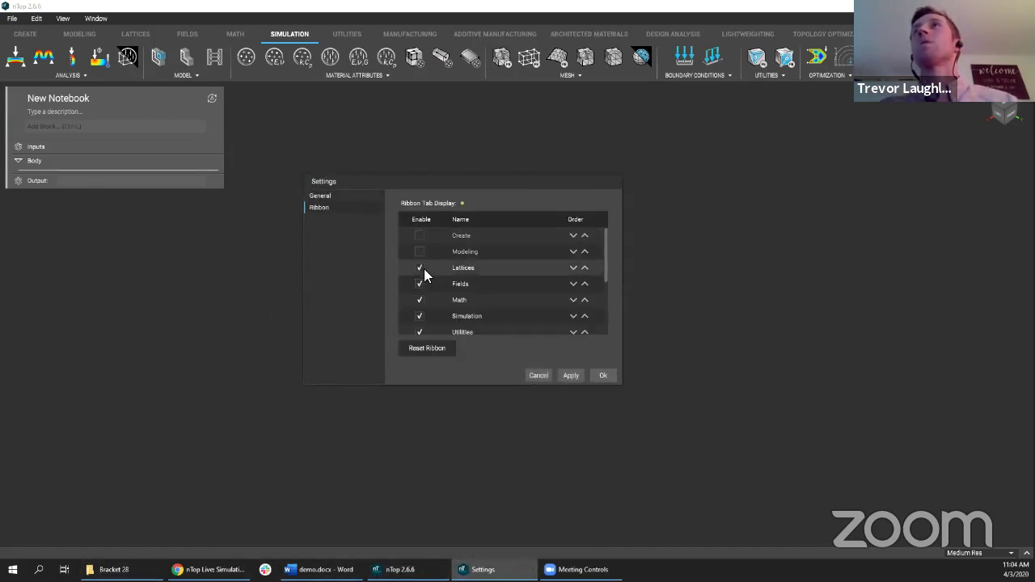
Step: Disable the Utilities, Manufacturing, Additive Manufacturing, Architected Materials, Lightweighting and Topology Optimization ribbon tabs, and apply the settings
scroll(418, 268, "down", 3)
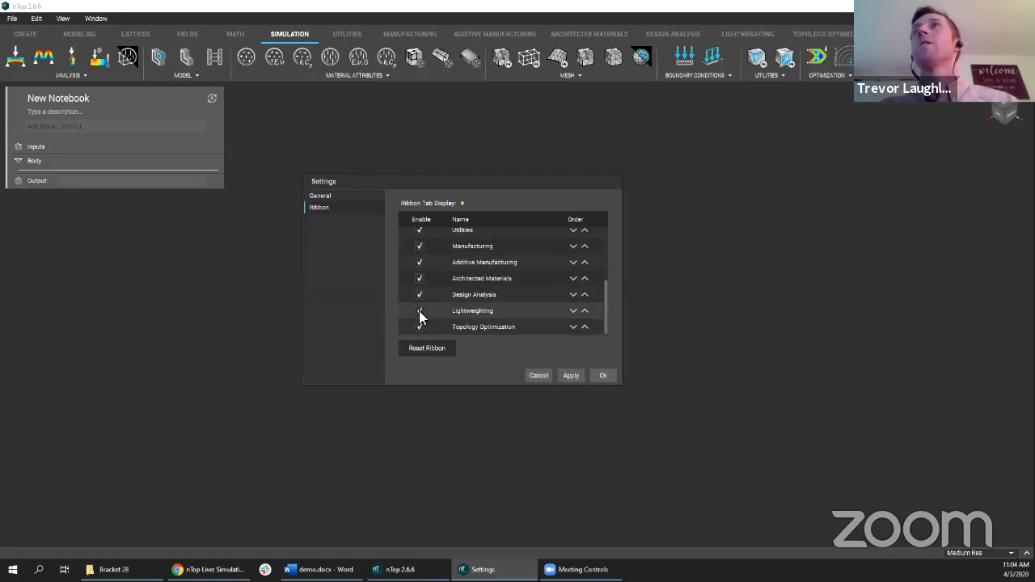
left_click(418, 230)
left_click(419, 246)
left_click(418, 262)
left_click(418, 278)
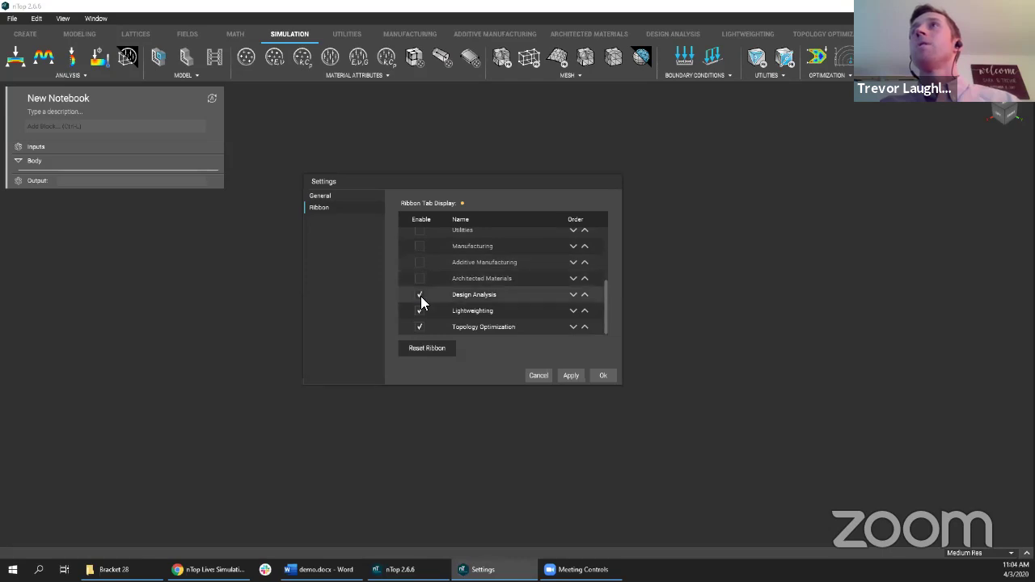
left_click(418, 310)
left_click(418, 327)
scroll(423, 294, "up", 2)
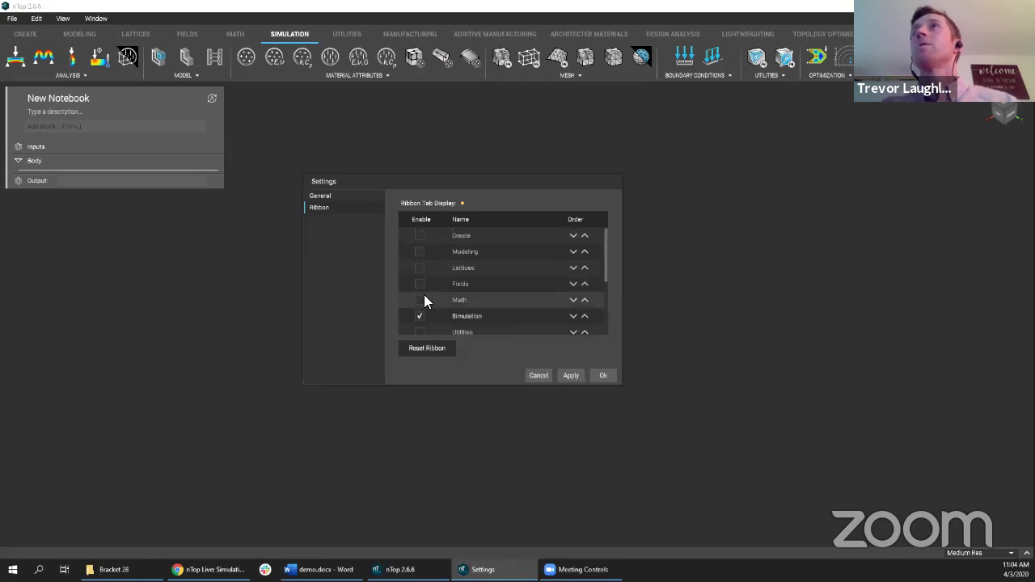
scroll(423, 294, "down", 2)
left_click(574, 375)
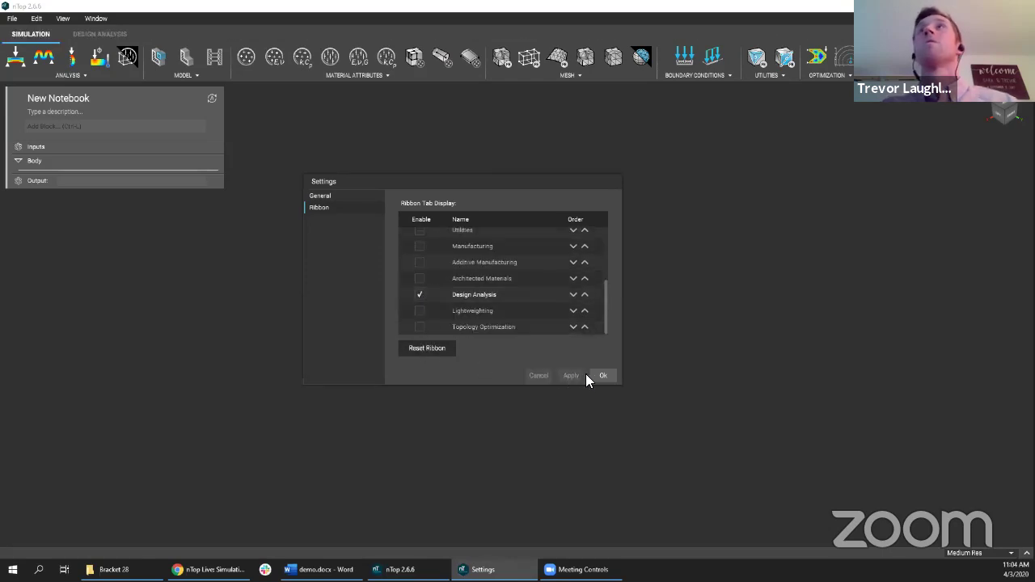
left_click(598, 375)
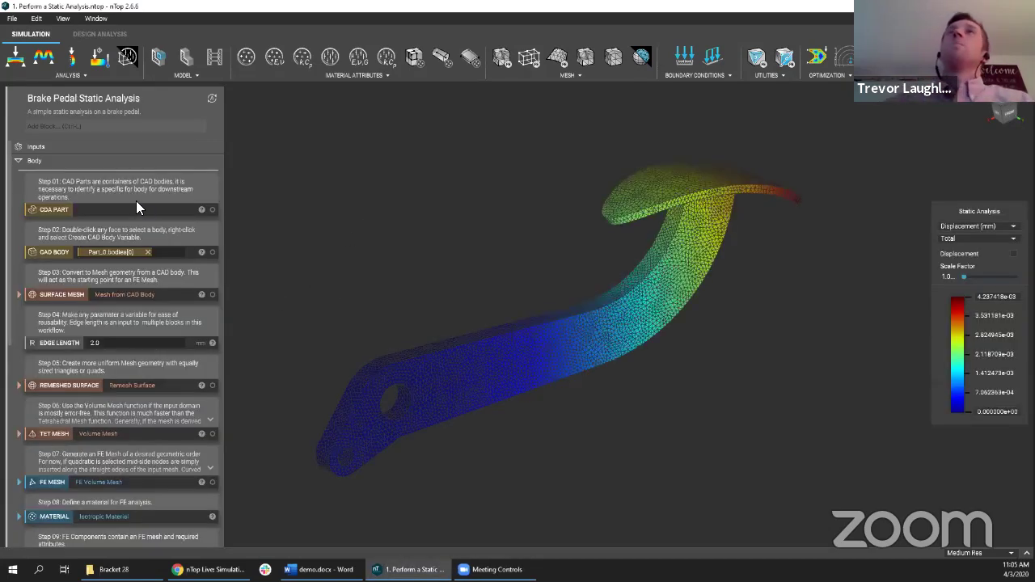
Step: Display the brake pedal's CAD part and its tetrahedral volume mesh in the viewport
left_click(211, 210)
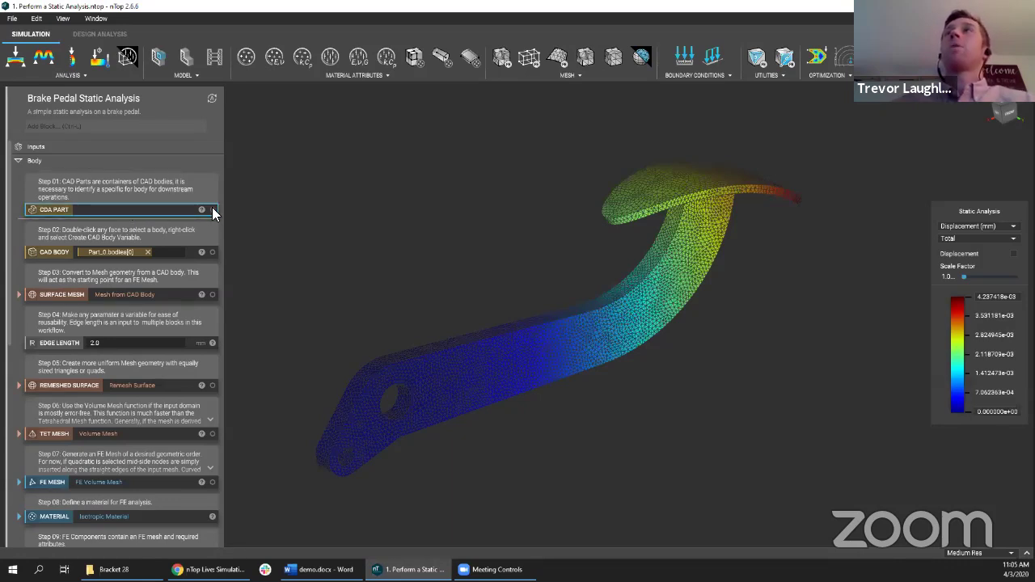
left_click(212, 209)
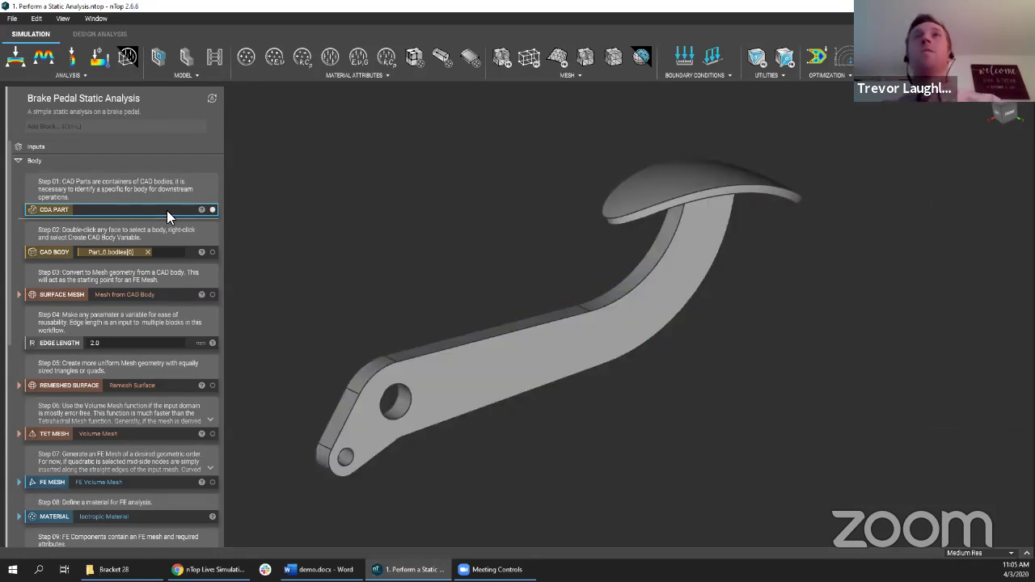
scroll(157, 220, "down", 1)
scroll(121, 240, "up", 1)
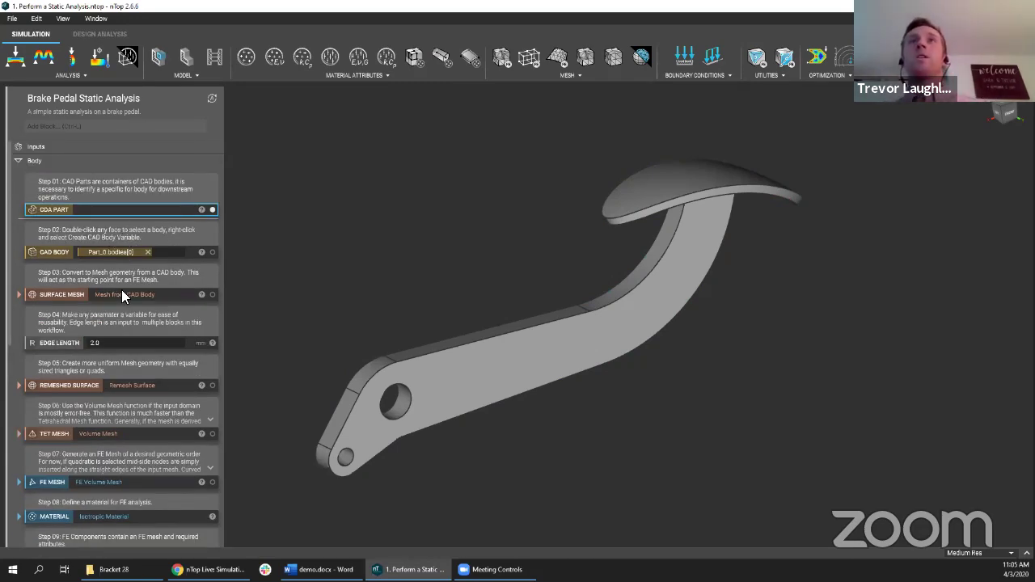
left_click(211, 434)
scroll(145, 359, "down", 1)
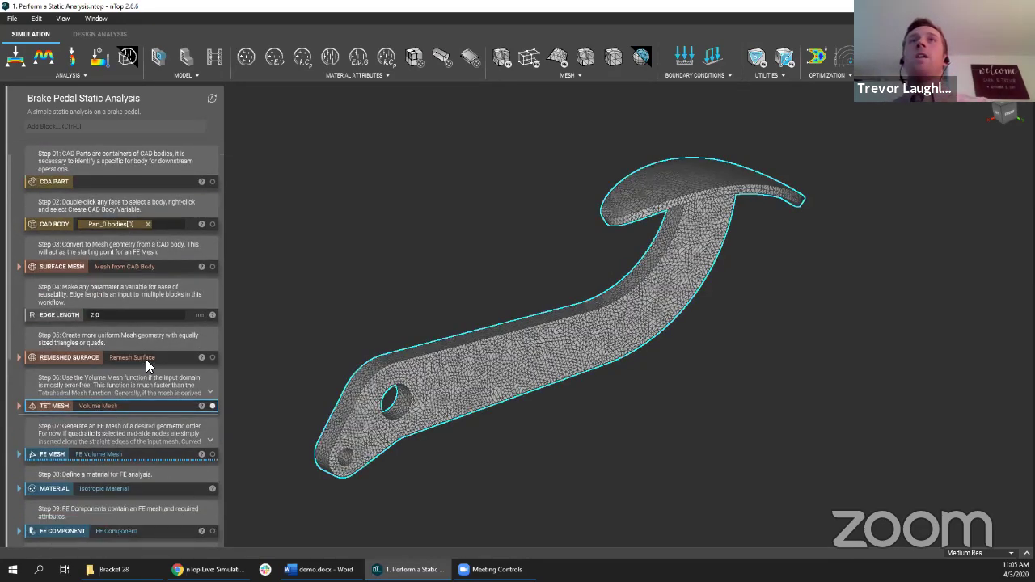
Step: Review the remaining workflow blocks through the static analysis and display the brake pedal's displacement result
scroll(145, 359, "down", 2)
scroll(125, 414, "down", 2)
scroll(113, 452, "down", 3)
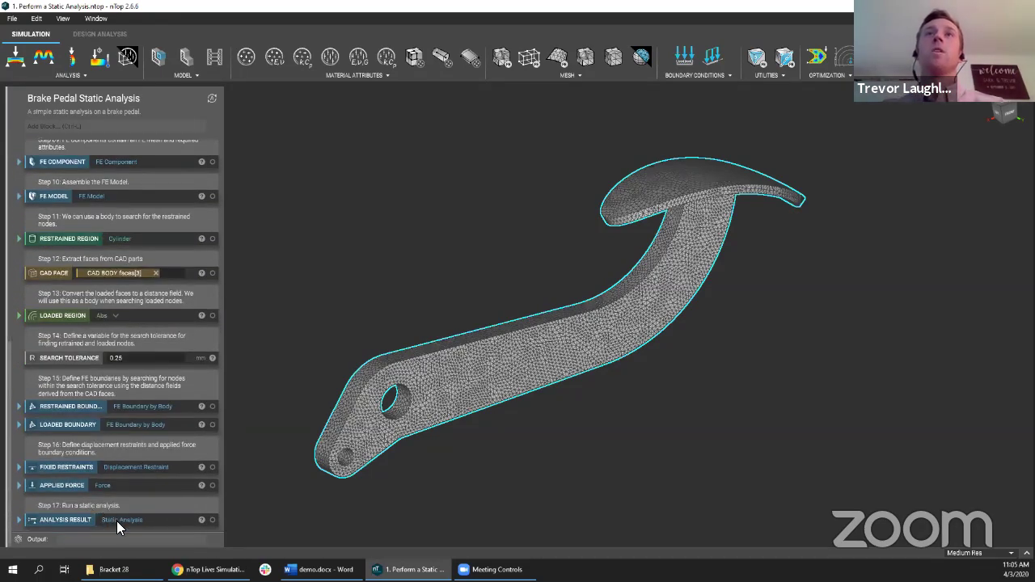
left_click(117, 521)
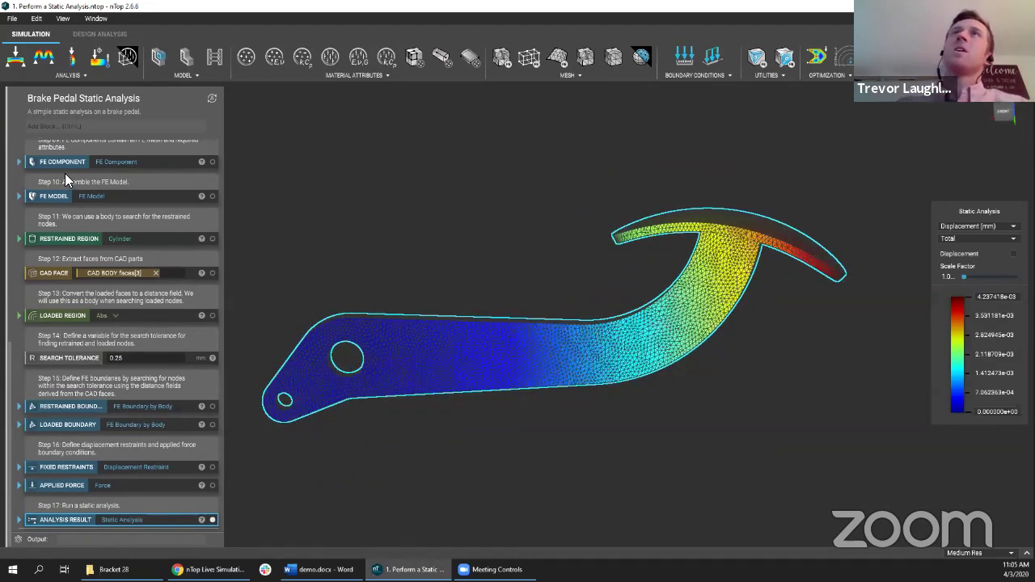
scroll(61, 223, "up", 2)
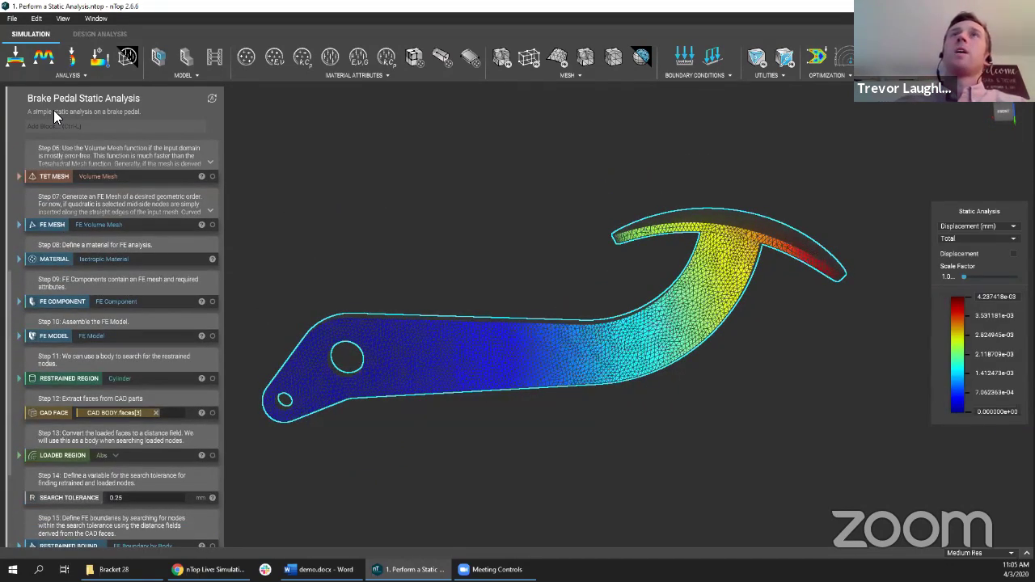
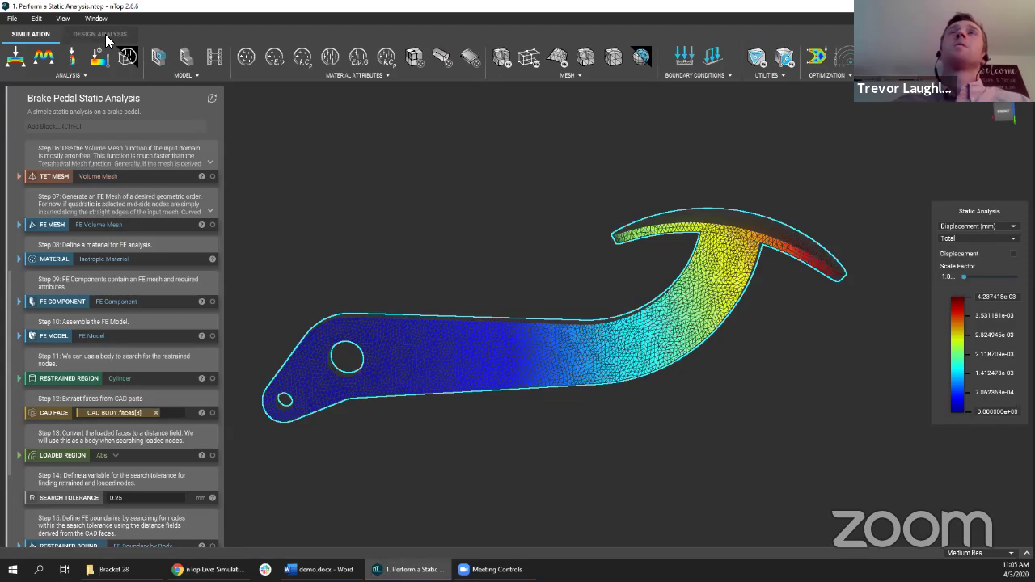
Step: Show the Design Analysis tools, clear the pedal selection and create a new notebook
left_click(105, 34)
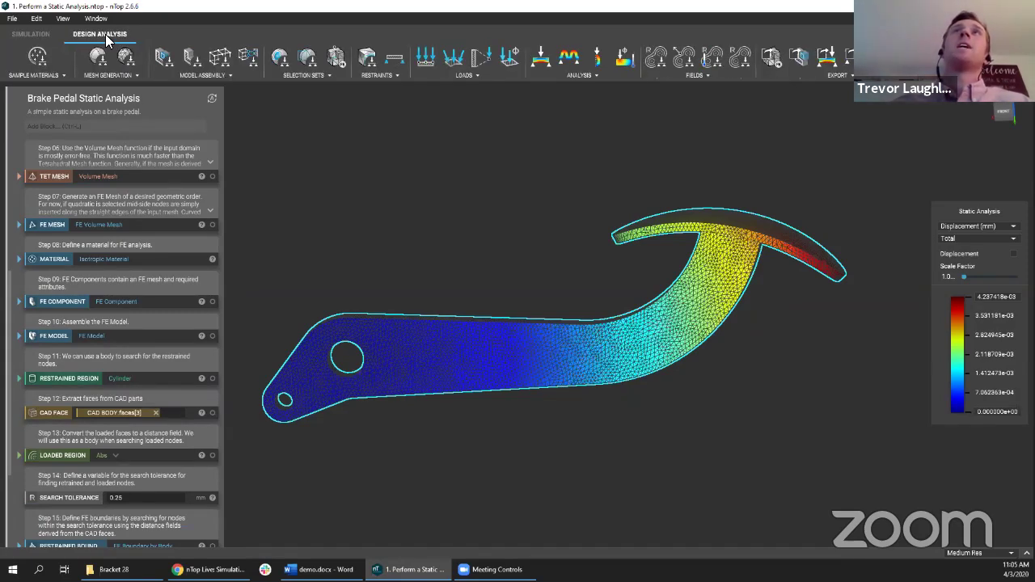
left_click(266, 125)
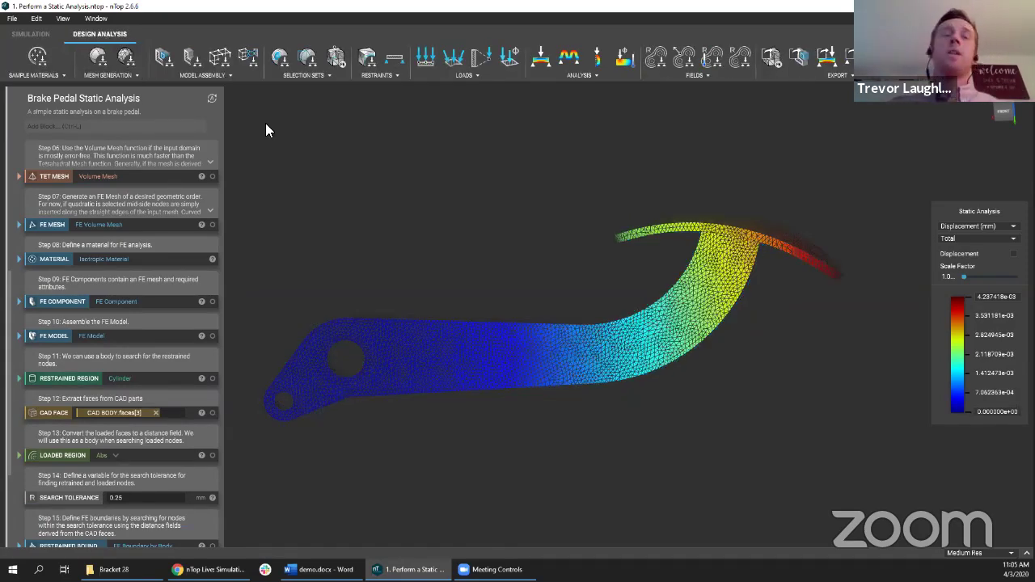
key("ctrl+n")
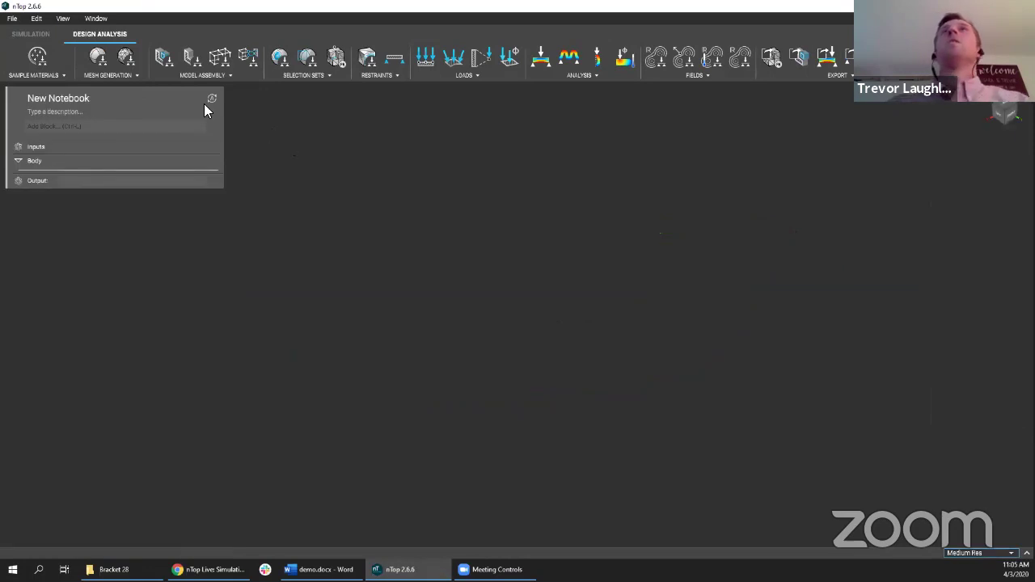
Step: Compare the Simulation tool set with the Design Analysis tool set, including its mesh generation blocks
left_click(31, 34)
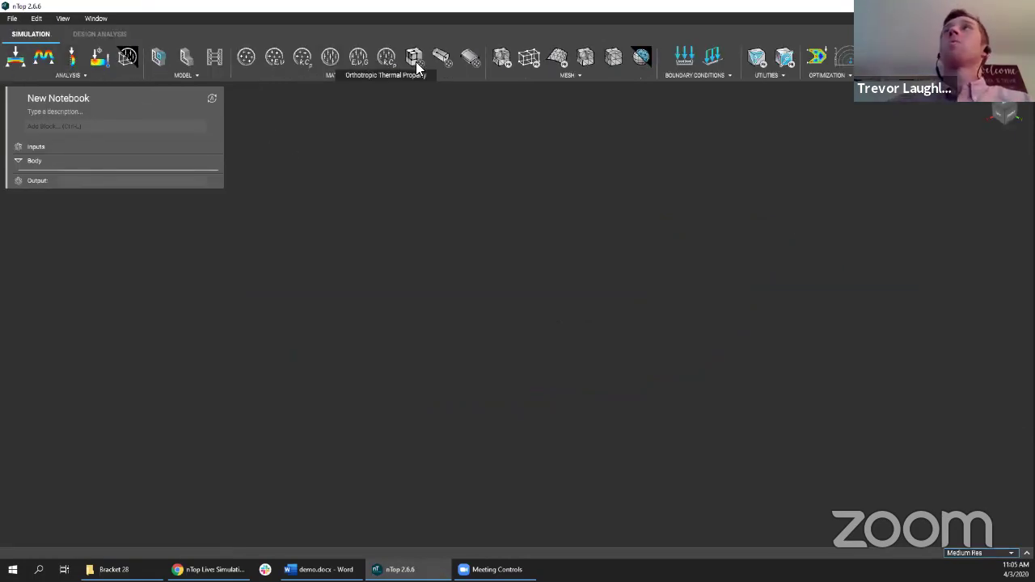
left_click(105, 34)
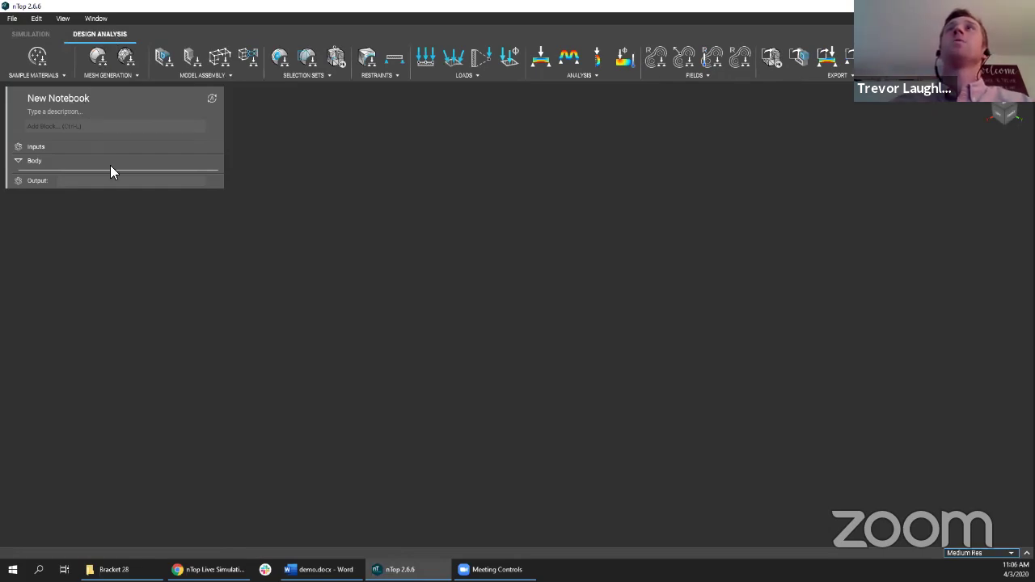
left_click(102, 75)
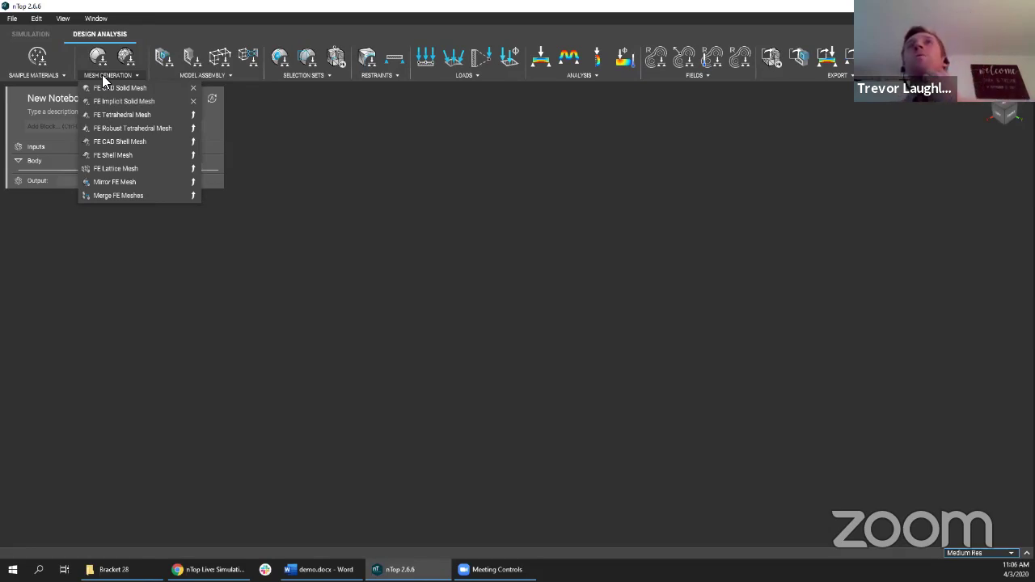
left_click(351, 123)
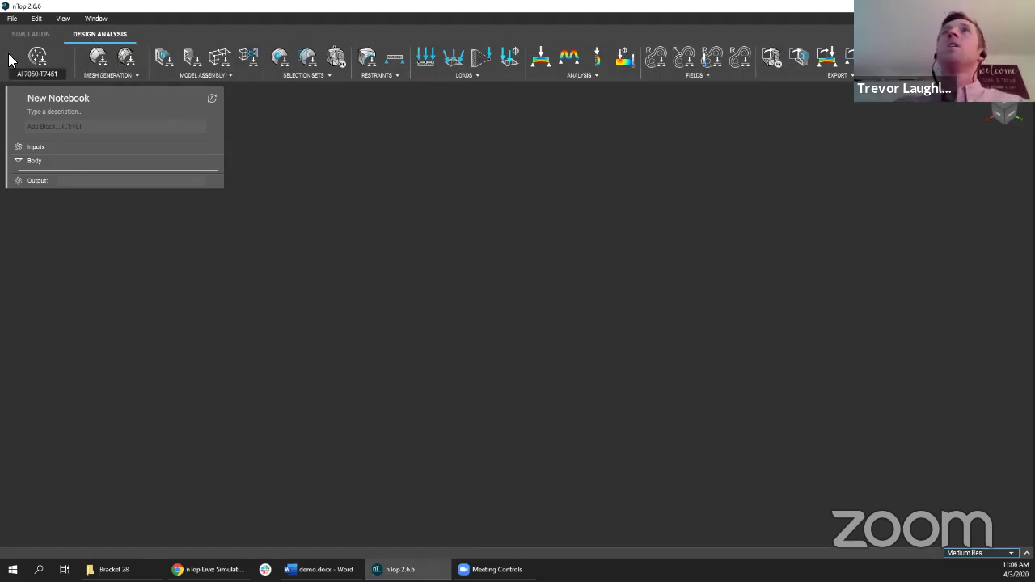
left_click(24, 34)
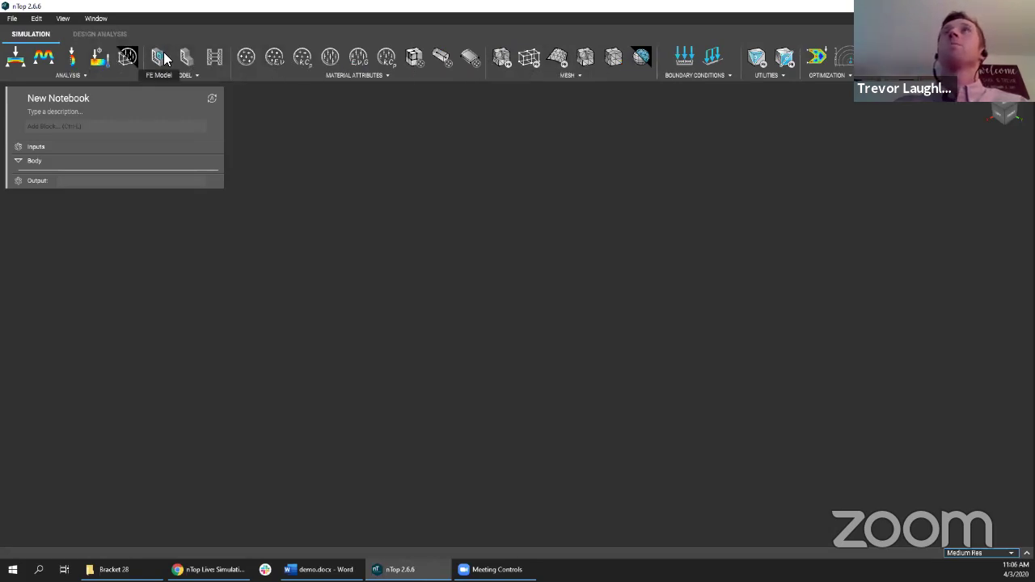
left_click(114, 34)
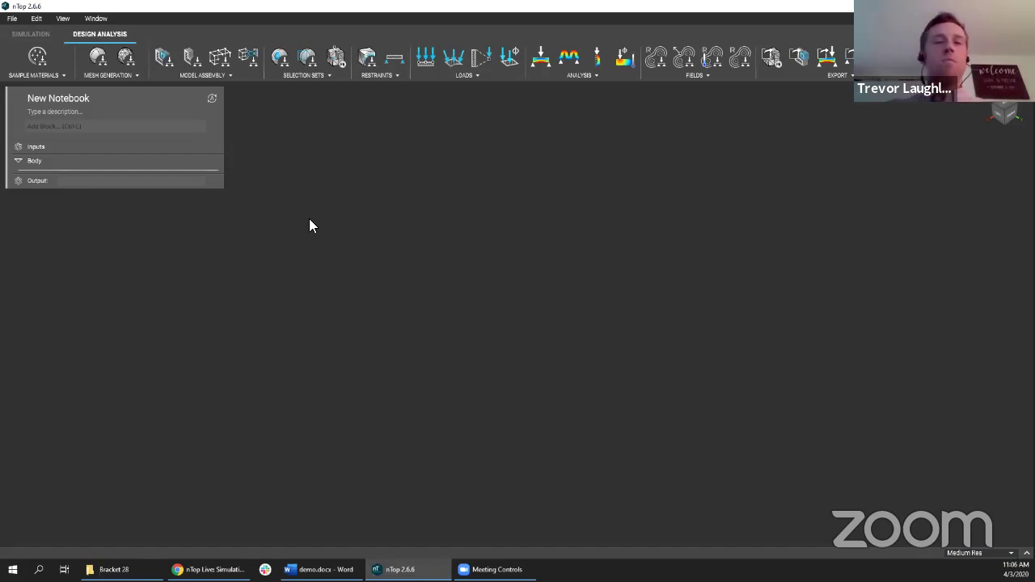
Step: Import the bracket1.x_t part from the Bracket 28 folder into the new notebook
key("ctrl+i")
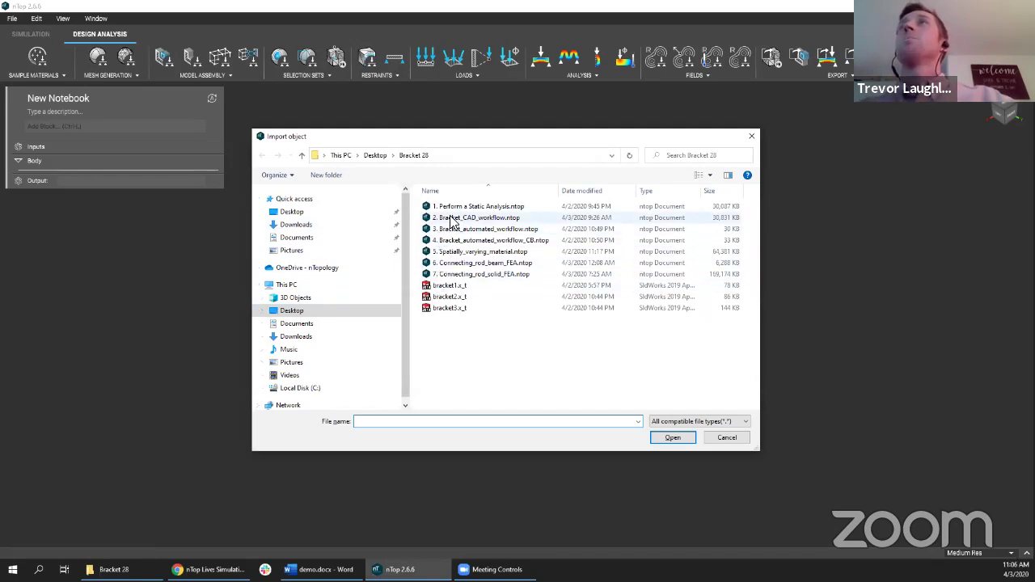
left_click(726, 437)
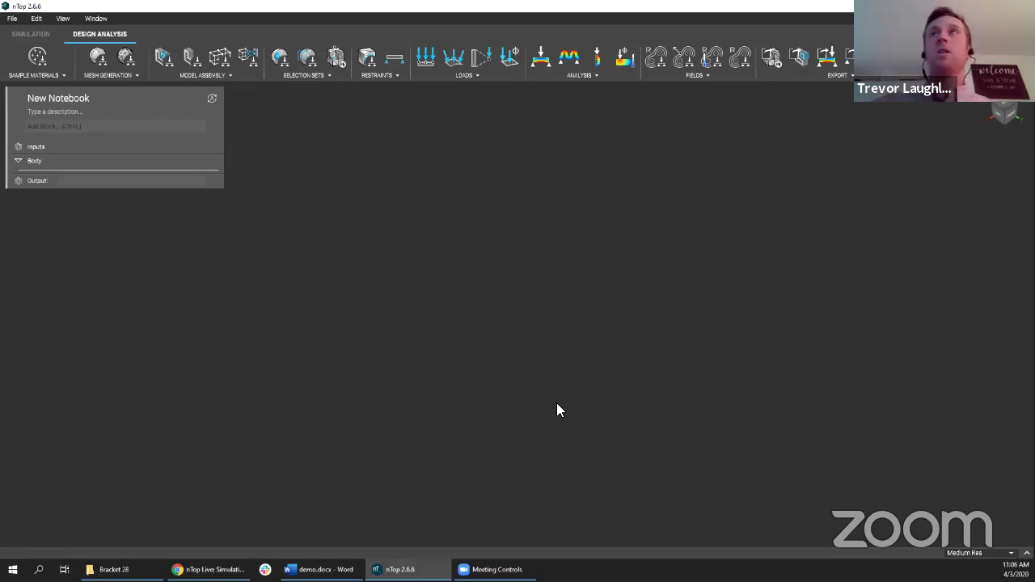
key("ctrl+i")
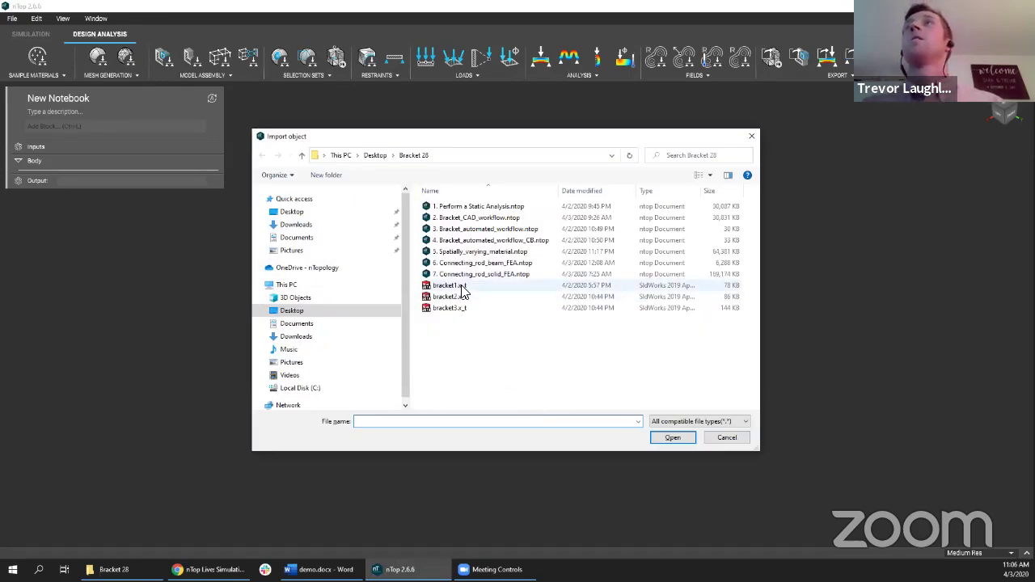
double_click(458, 286)
right_click_drag(462, 299, 363, 277)
scroll(496, 250, "up", 2)
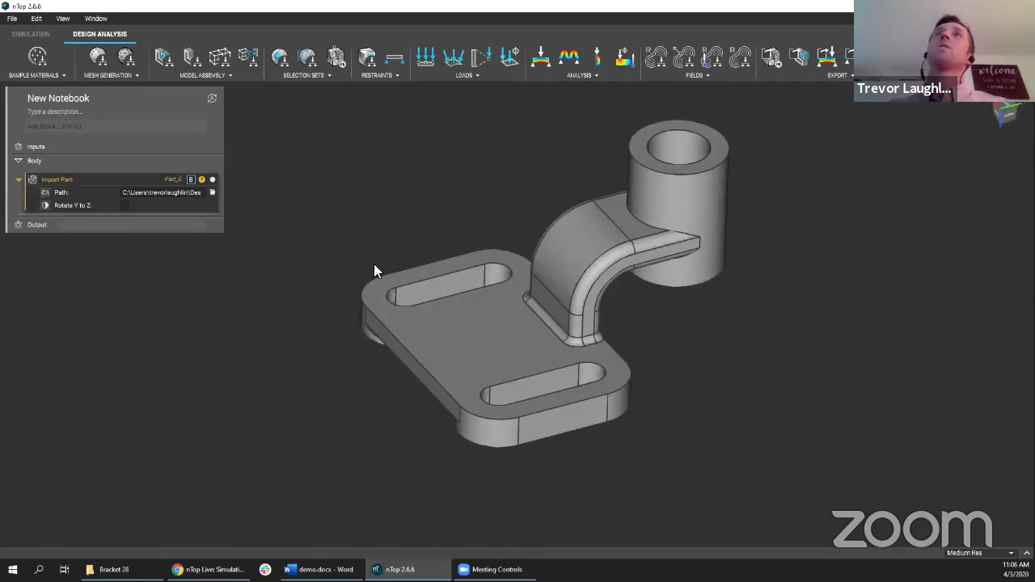
right_click_drag(319, 247, 310, 329)
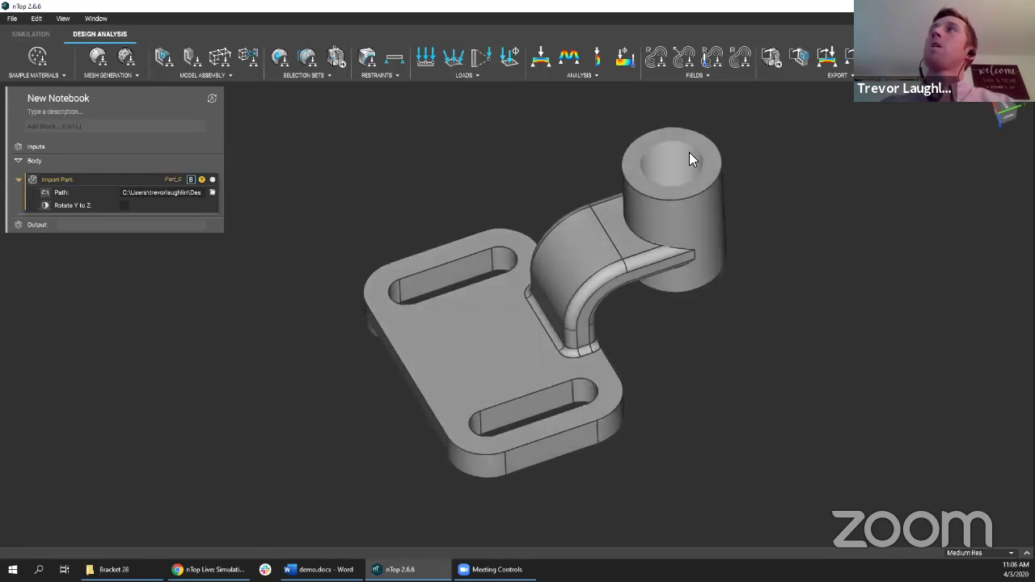
Step: Point out inner faces of the base plate's two slots by selecting them, and clear the selection
left_click(474, 257)
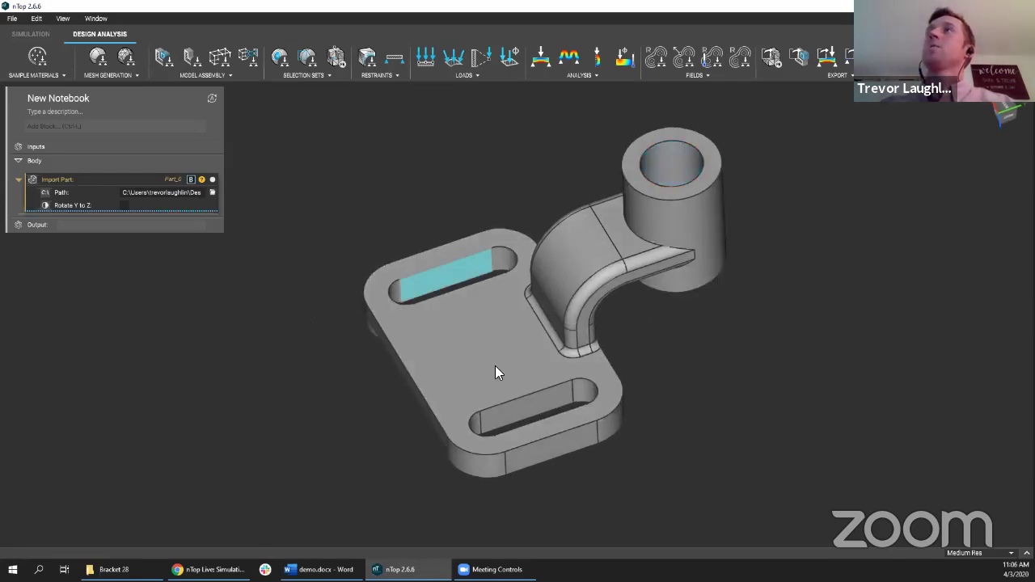
left_click(514, 409)
right_click_drag(251, 367, 262, 208)
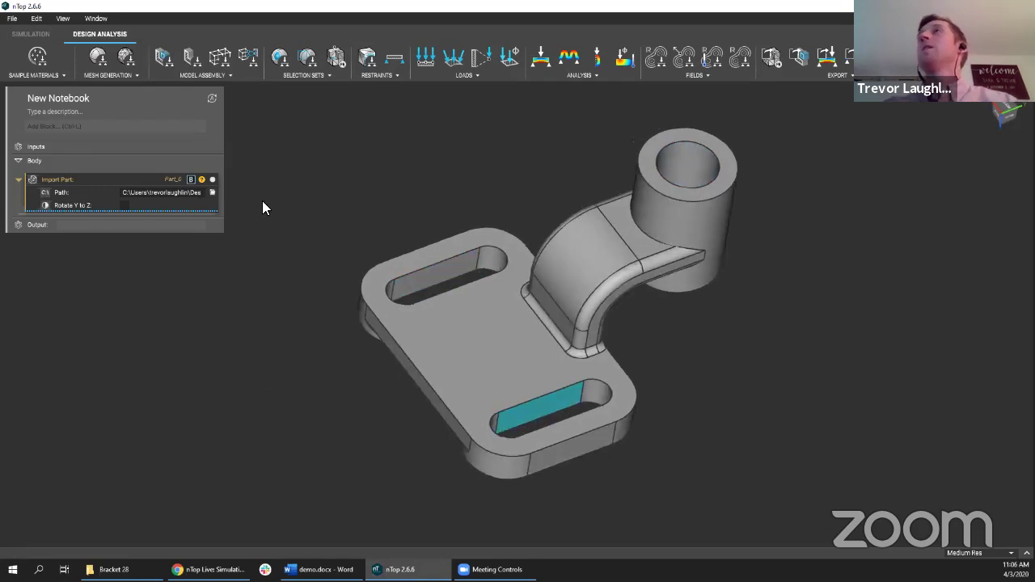
left_click(269, 291)
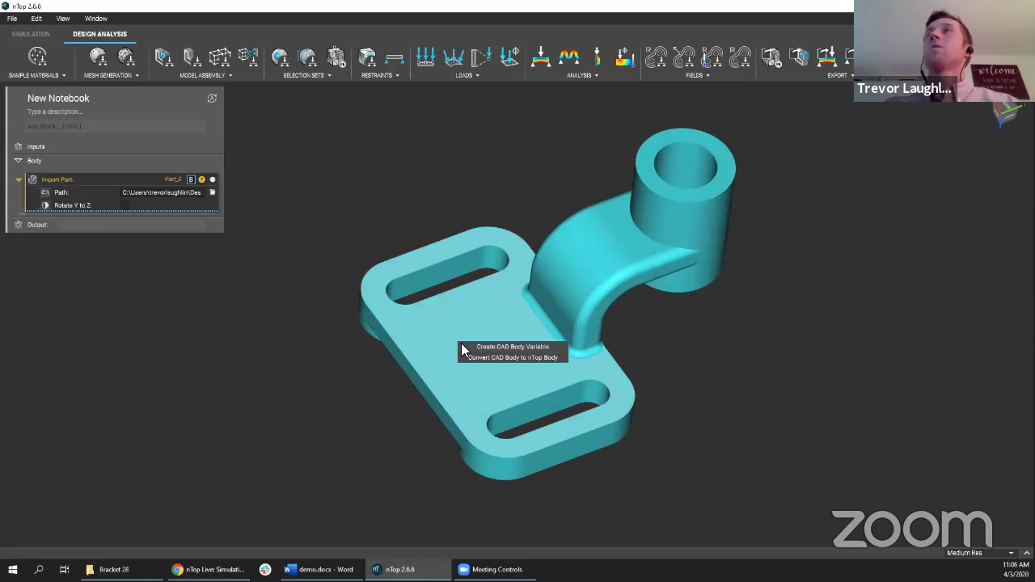
Step: Create variables for the bracket's CAD body and for the inner bore face of its cylindrical boss
left_click_drag(461, 343, 201, 326)
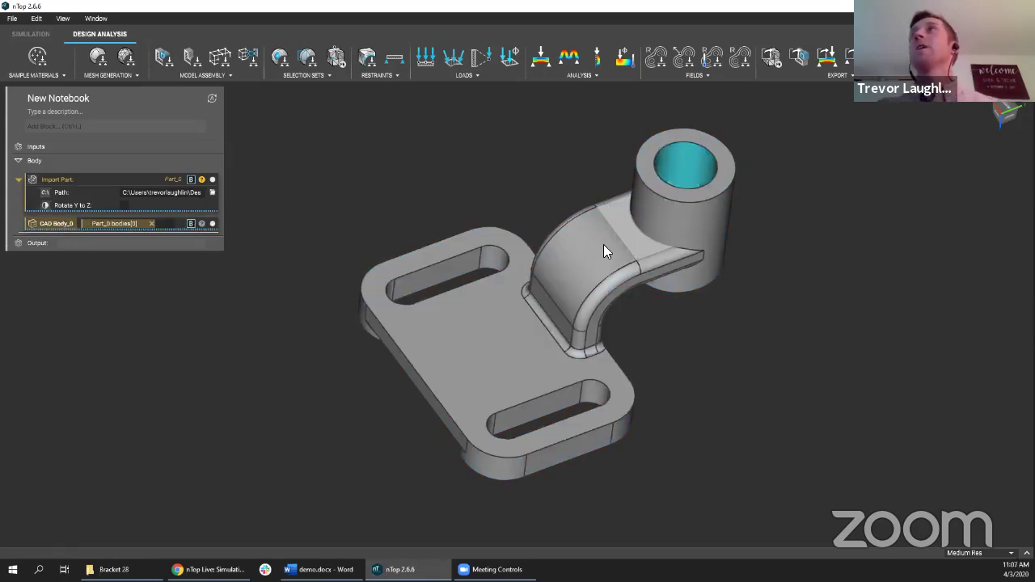
right_click_drag(603, 244, 684, 189)
left_click(692, 194)
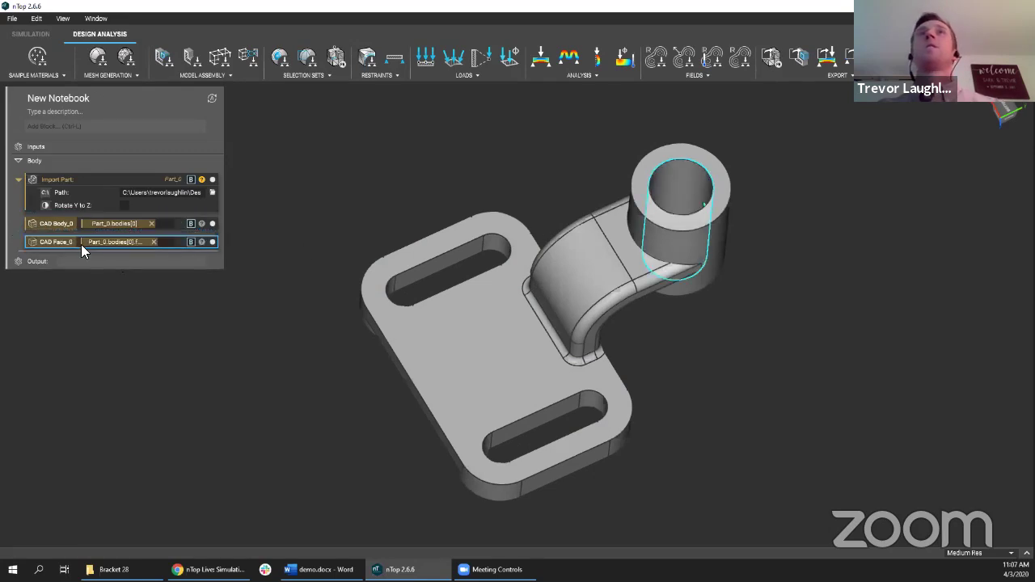
Step: Rename the bore's CAD face variable as Loaded Face
type("loads")
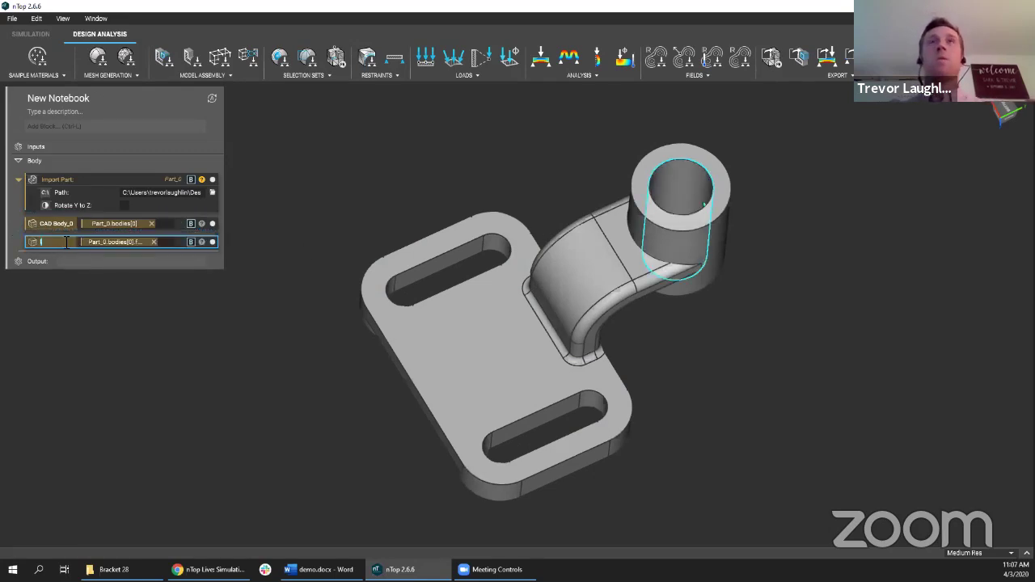
key("BackSpace")
key("BackSpace")
key("BackSpace")
key("BackSpace")
key("BackSpace")
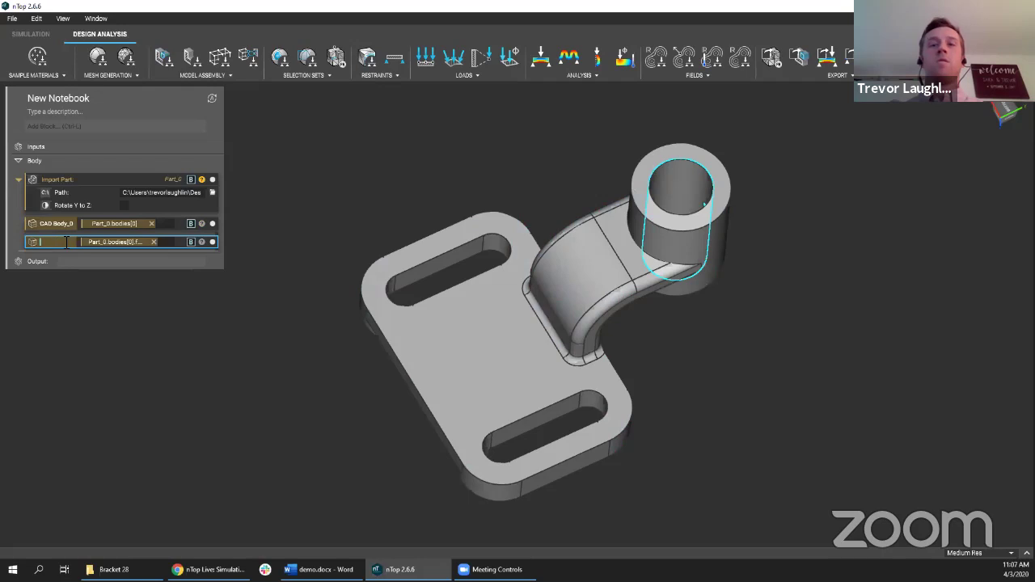
type("Loaded Face")
key("Return")
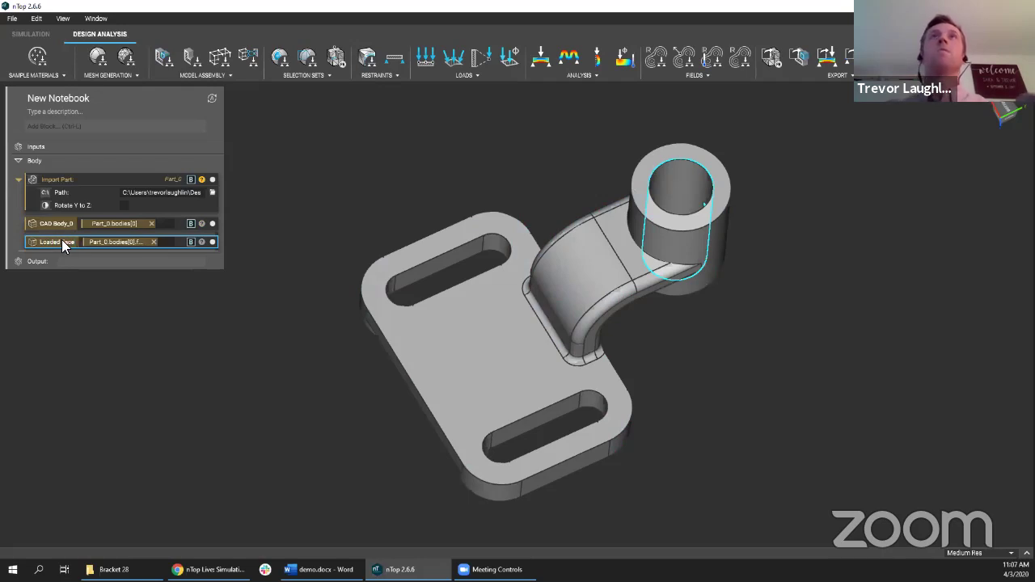
Step: Select all inner faces of the base plate's two slots and create a CAD face list variable from them
left_click(440, 267)
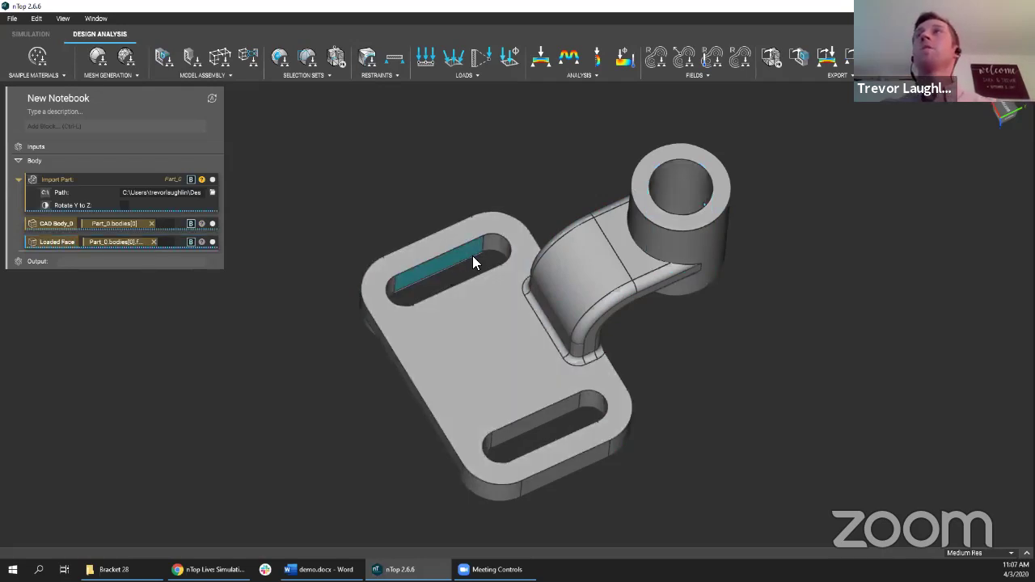
right_click_drag(484, 249, 502, 435)
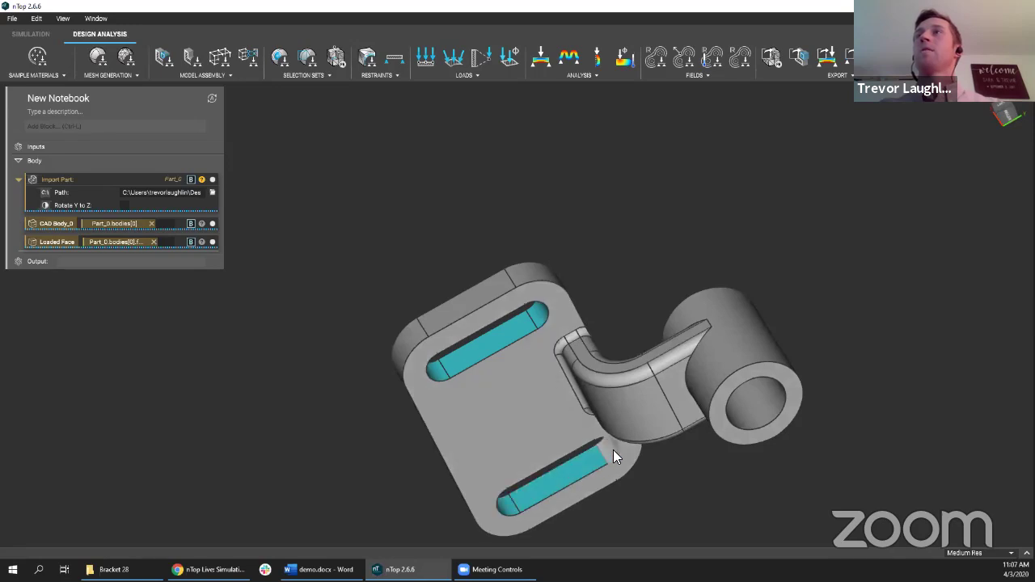
right_click_drag(520, 477, 471, 207)
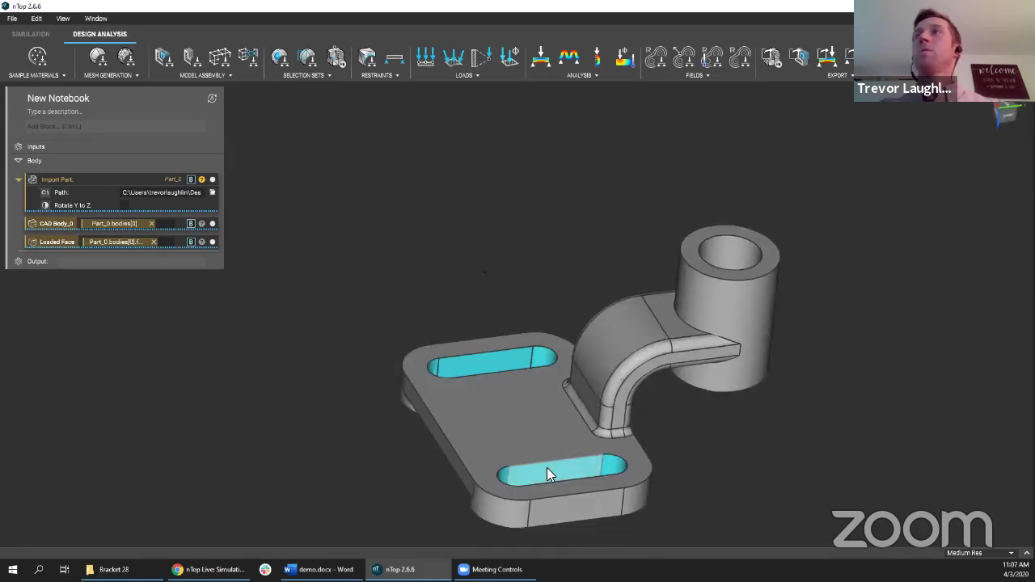
right_click(546, 467)
left_click(556, 472)
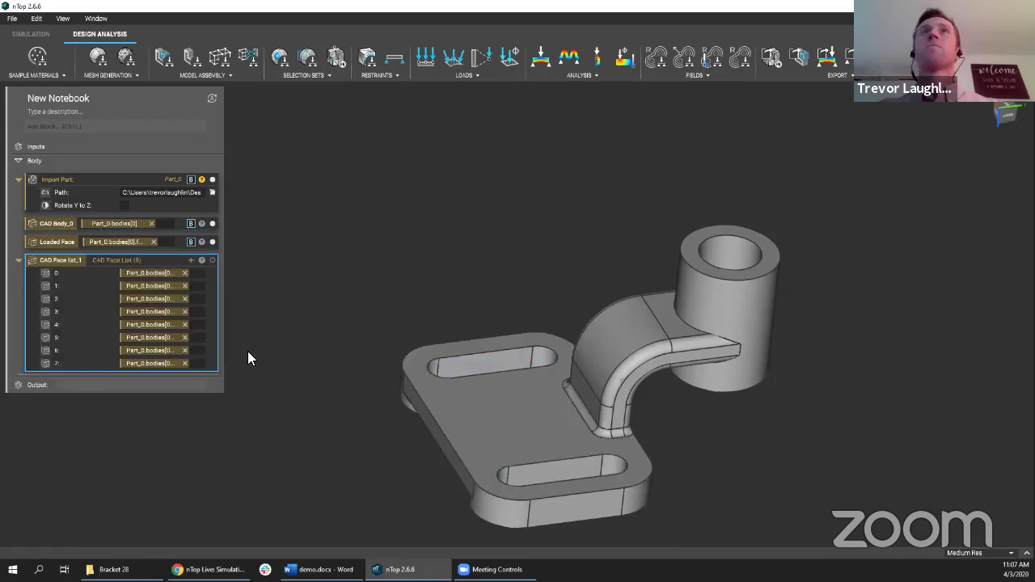
Step: Rename the face list as Restrained Faces and collapse it together with the Import Part block
double_click(54, 259)
type("Res")
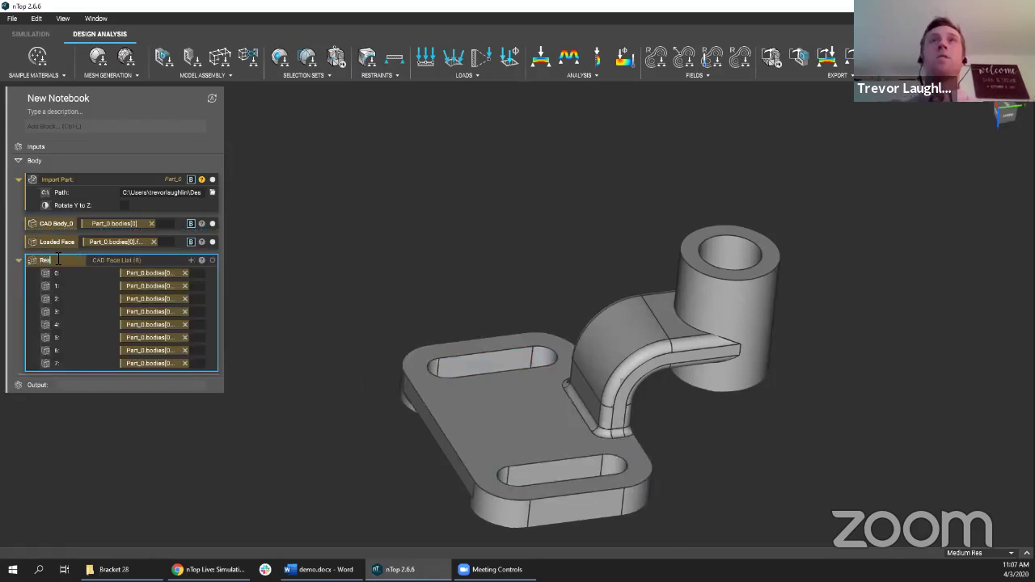
type("traintd Faces")
key("Return")
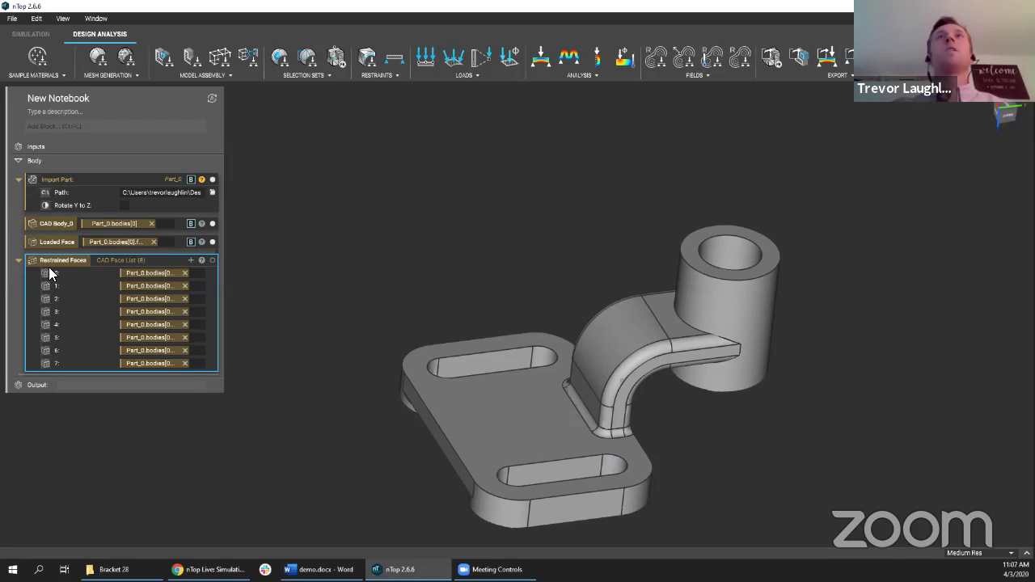
left_click(18, 260)
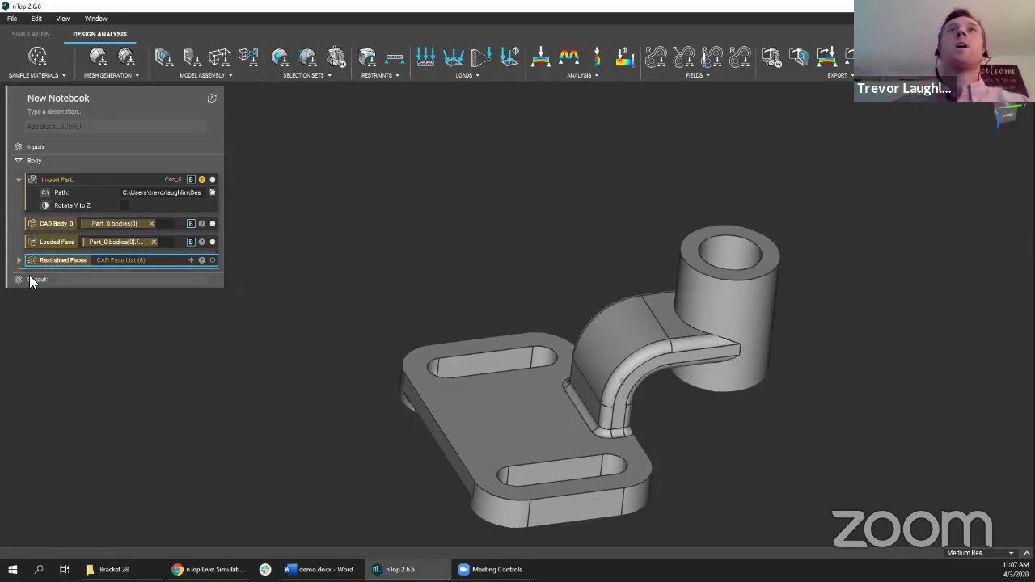
left_click(53, 310)
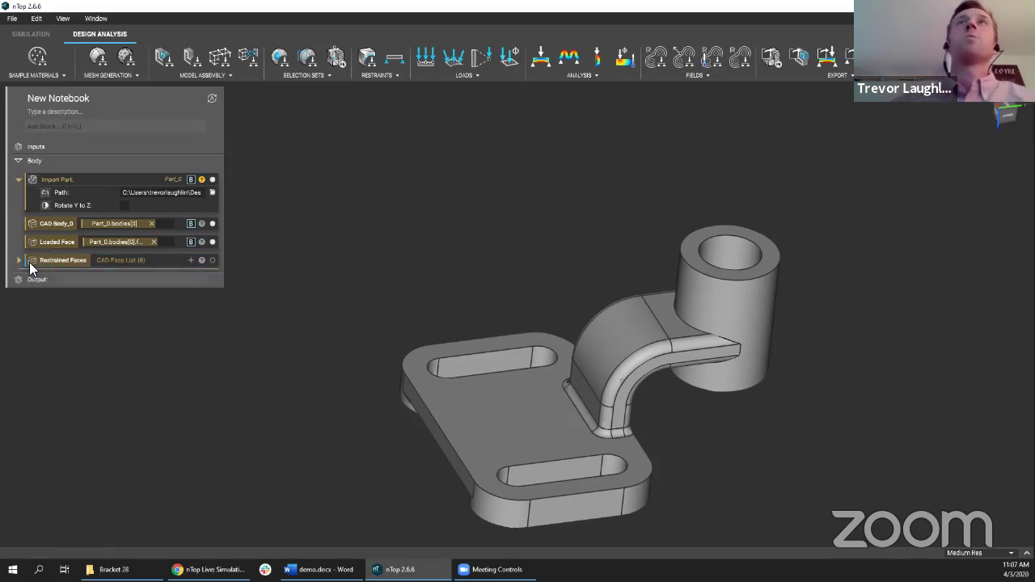
left_click(19, 179)
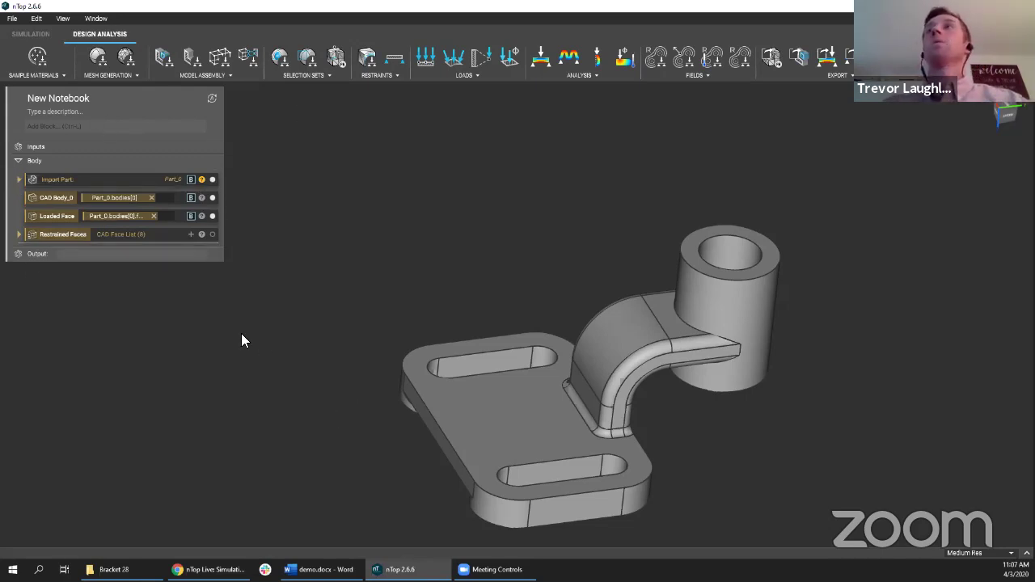
Step: Add the Ti-6Al-4V sample material to the notebook and make it a variable
right_click_drag(242, 335, 153, 270)
left_click(36, 79)
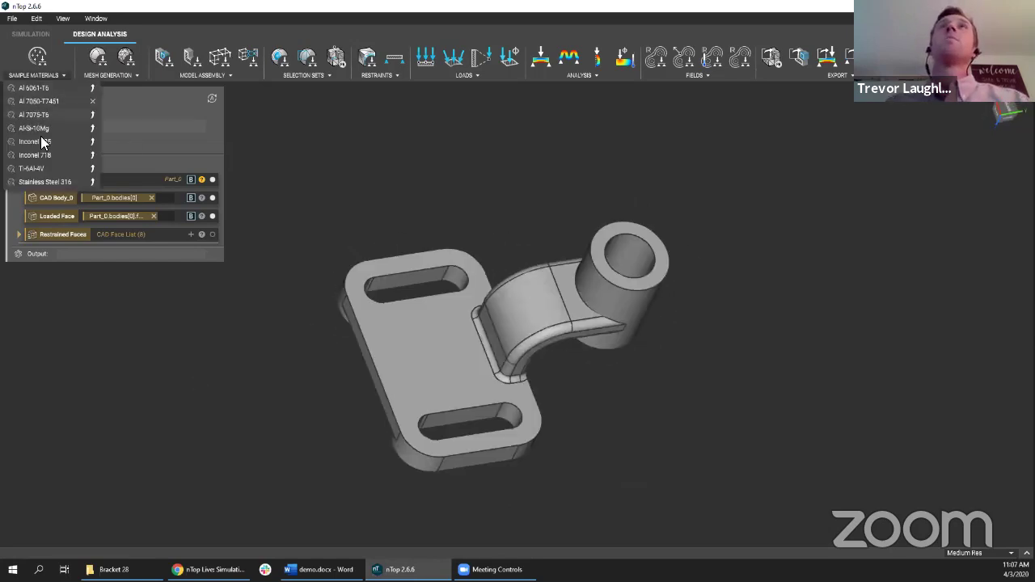
left_click(35, 169)
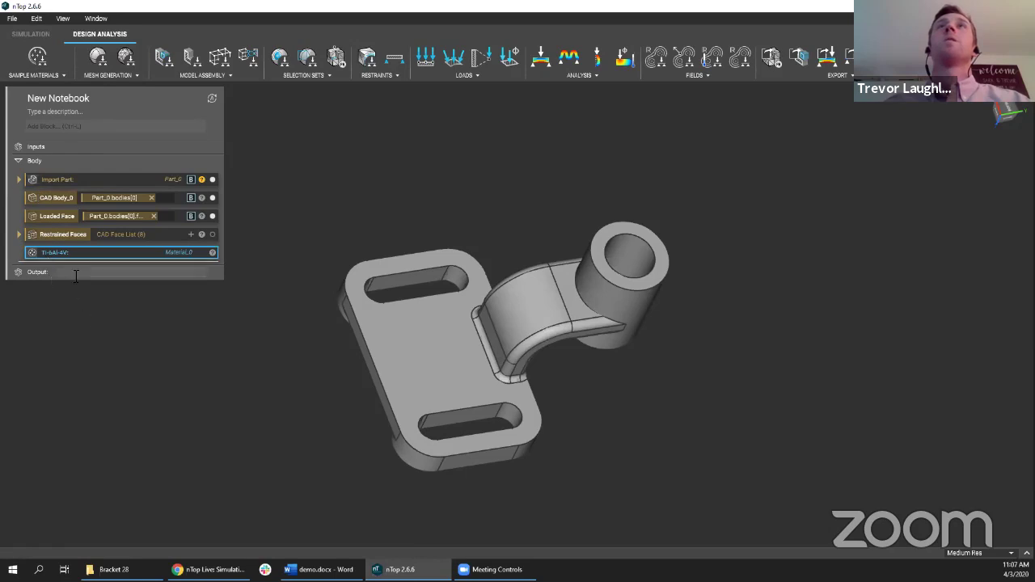
right_click(55, 253)
left_click(76, 285)
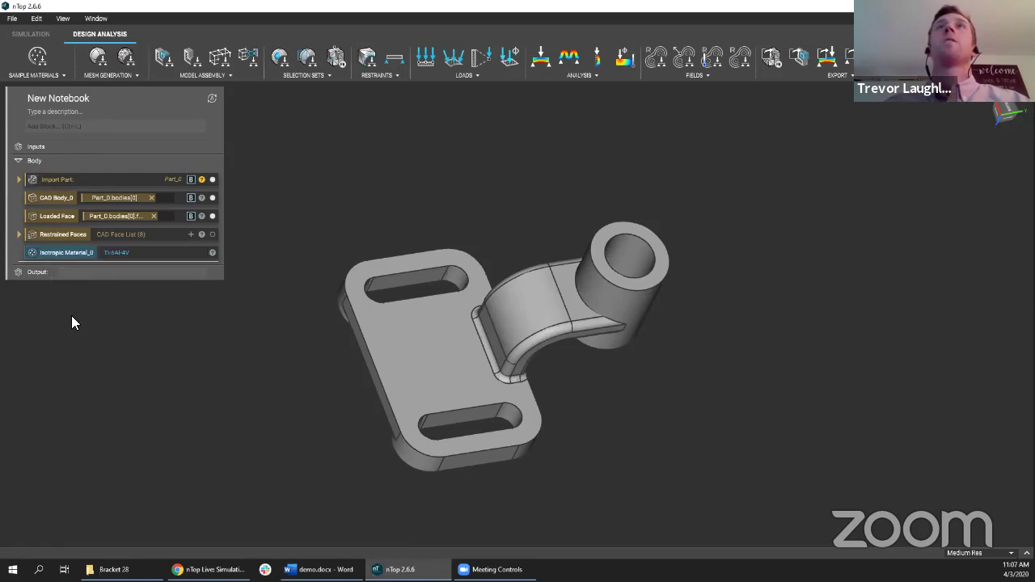
Step: Add an FE CAD Solid Mesh of the bracket's CAD body with 2 mm edge length and Linear geometric order
left_click(87, 72)
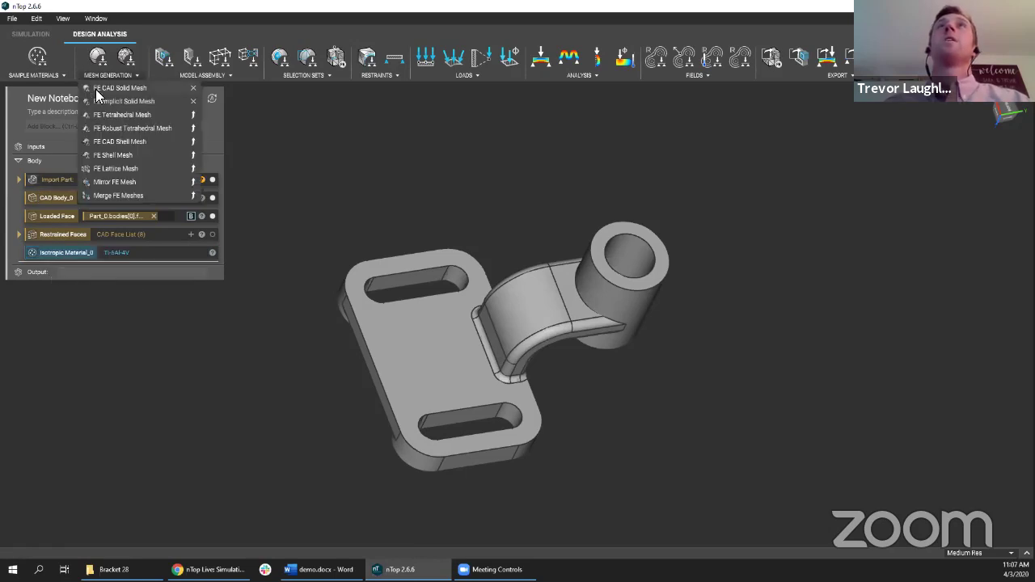
left_click(96, 89)
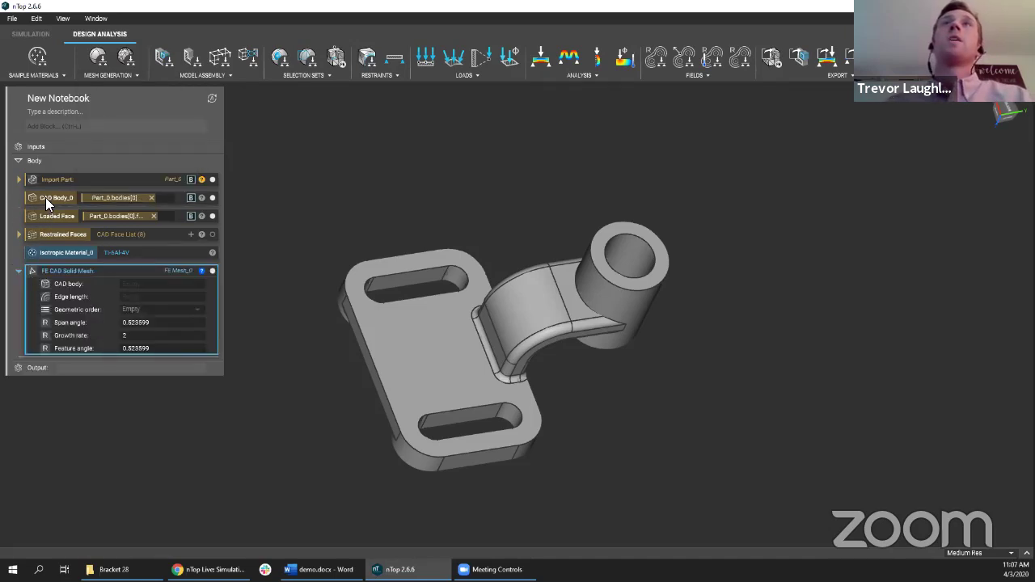
left_click_drag(46, 198, 97, 281)
left_click(139, 296)
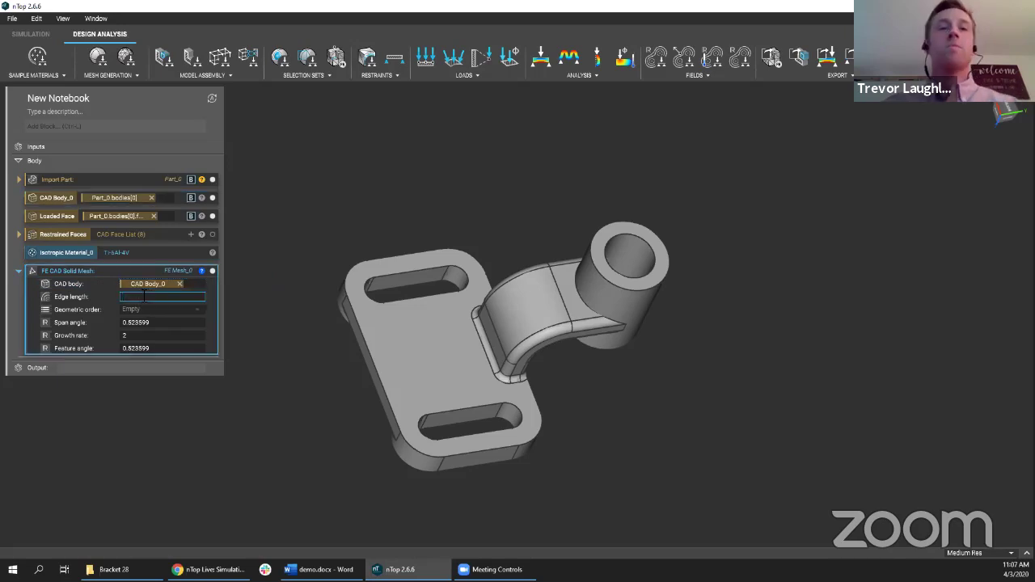
type("2mm")
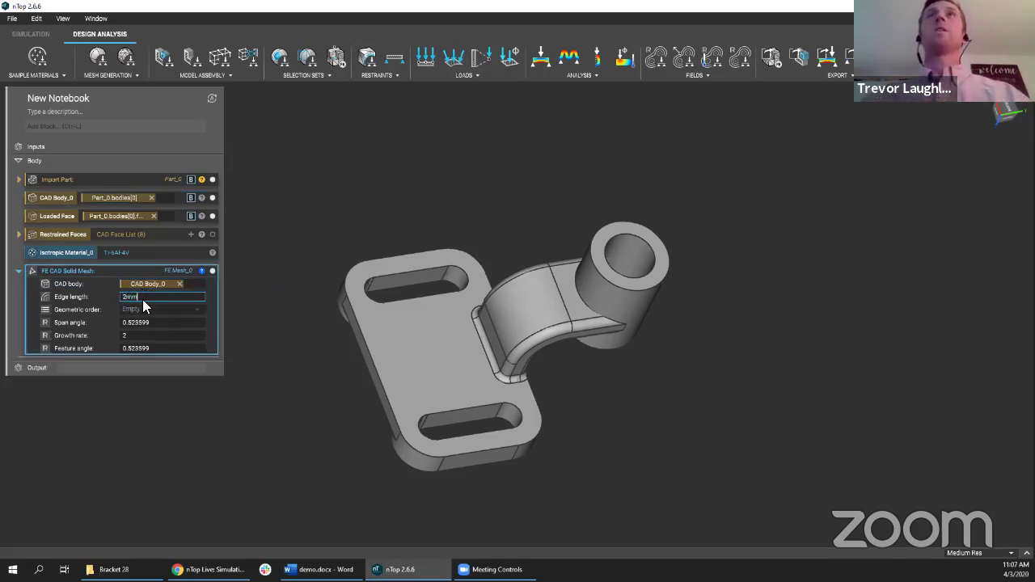
key("Tab")
left_click(177, 402)
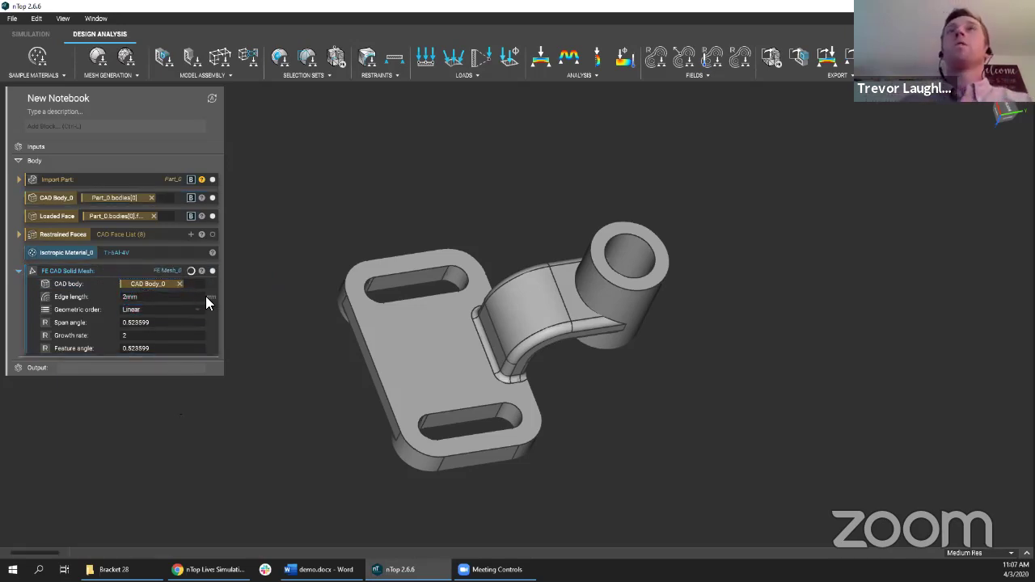
Step: Isolate the bracket's FE solid mesh in the viewport and make the mesh block a variable
right_click_drag(427, 310, 359, 289)
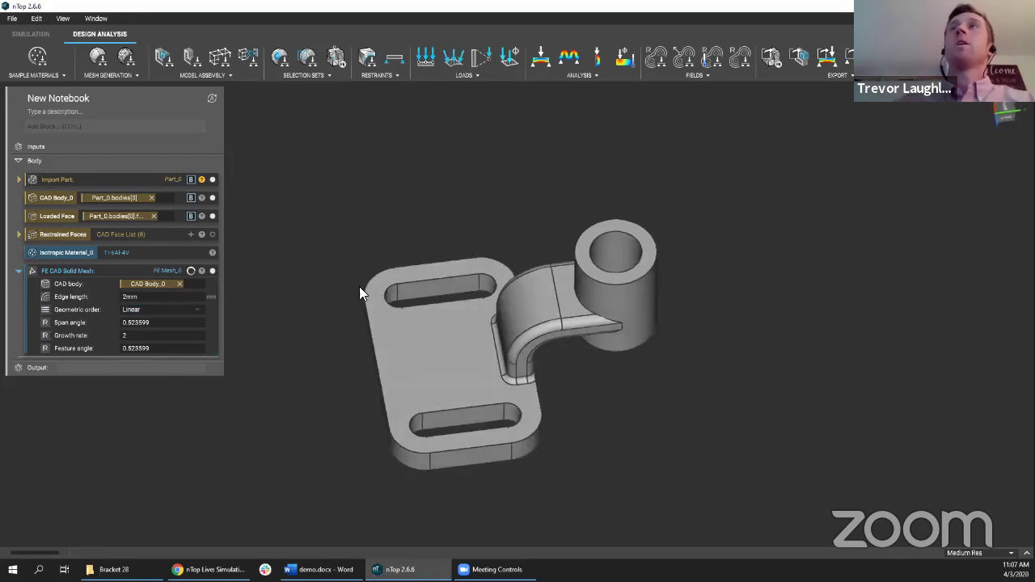
left_click(173, 270)
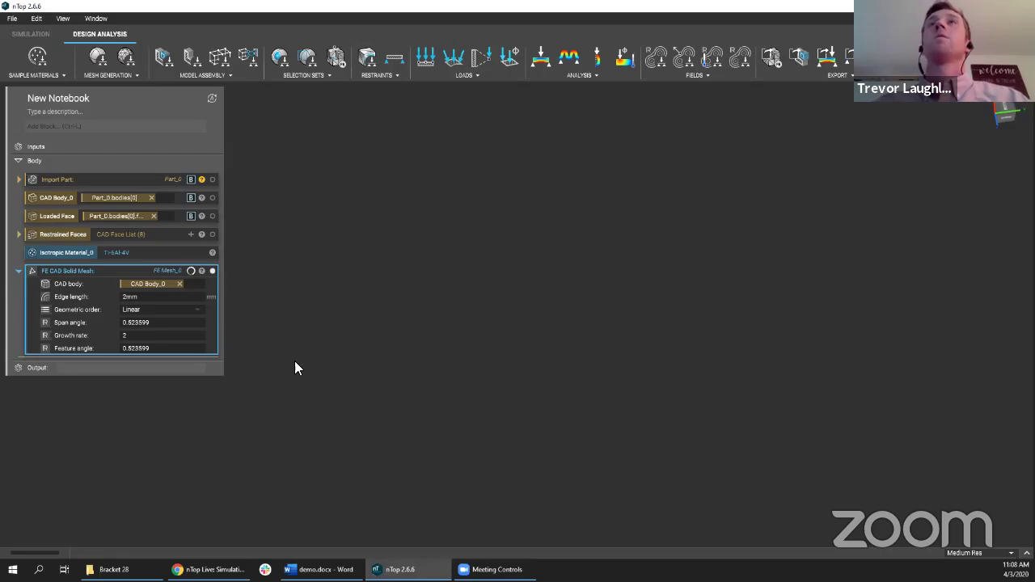
right_click_drag(310, 375, 372, 243)
right_click(58, 274)
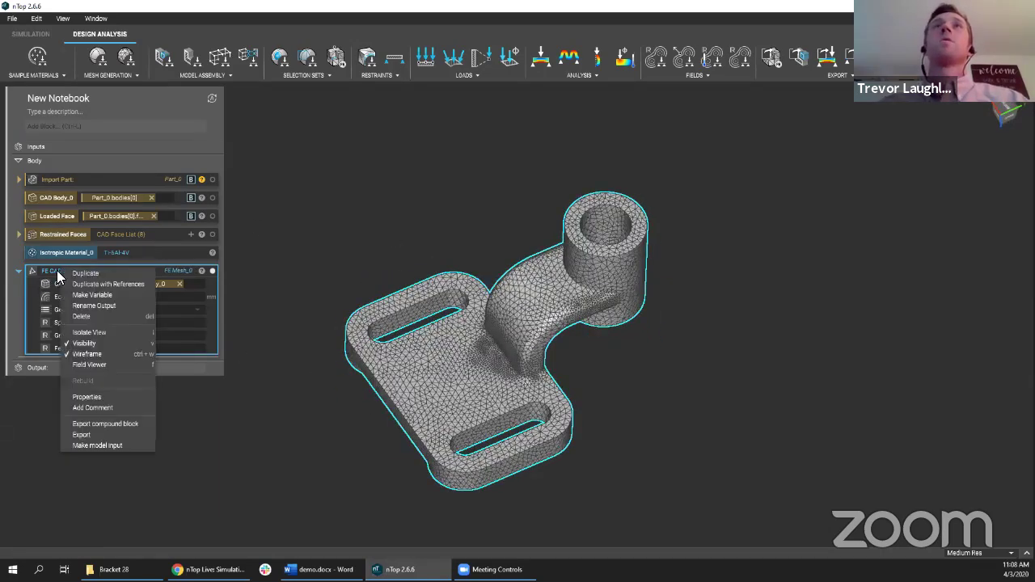
left_click(74, 296)
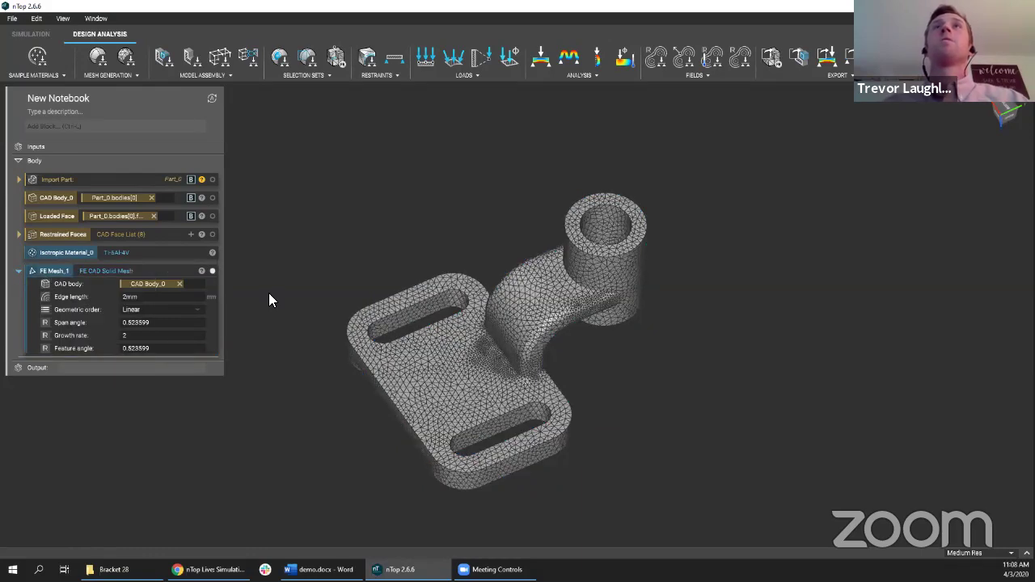
Step: Add an FE Solid Model that uses the FE solid mesh variable and the Ti-6Al-4V isotropic material variable
left_click(200, 71)
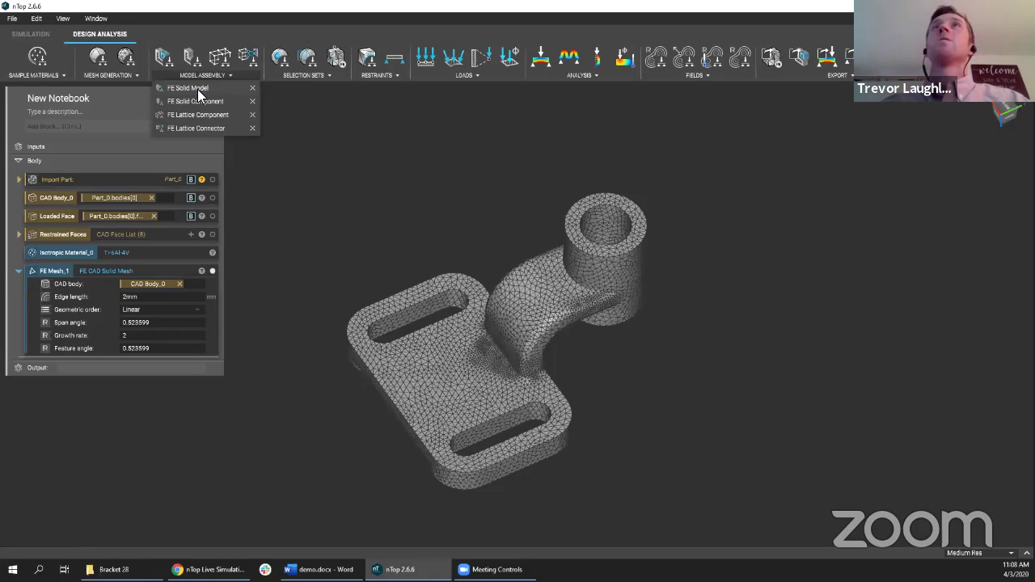
left_click(198, 89)
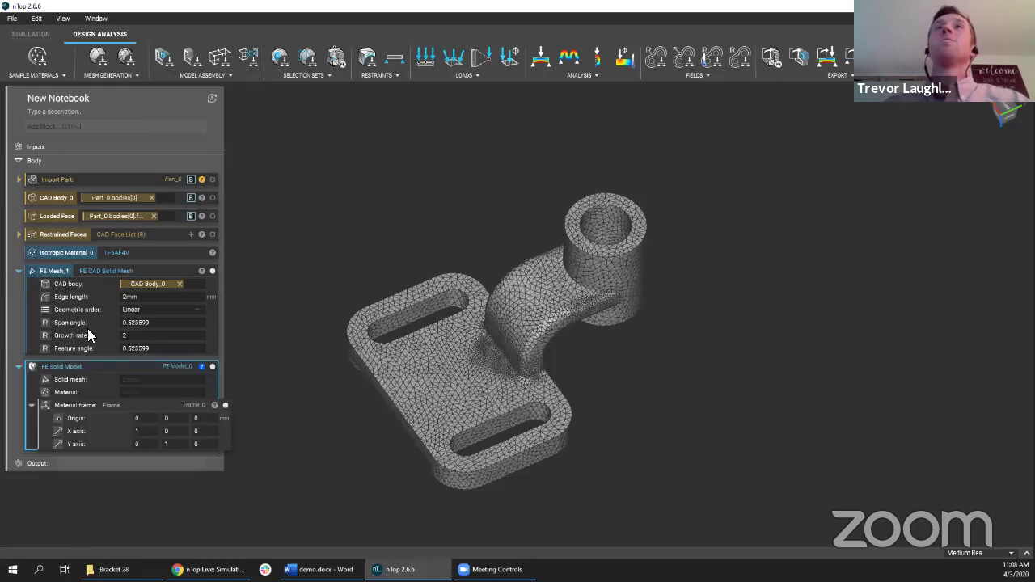
left_click(19, 275)
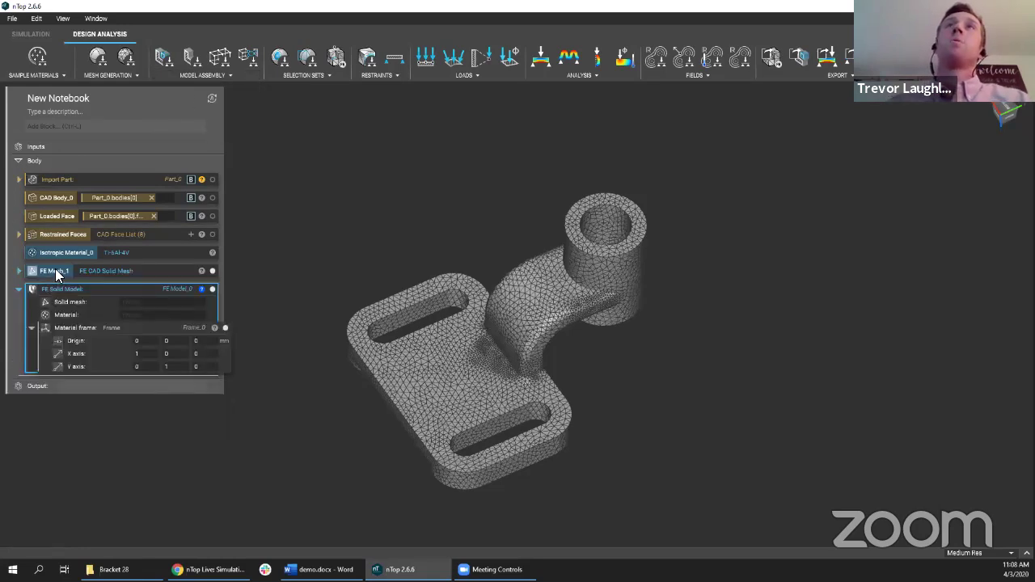
left_click_drag(36, 271, 97, 299)
left_click_drag(48, 253, 106, 317)
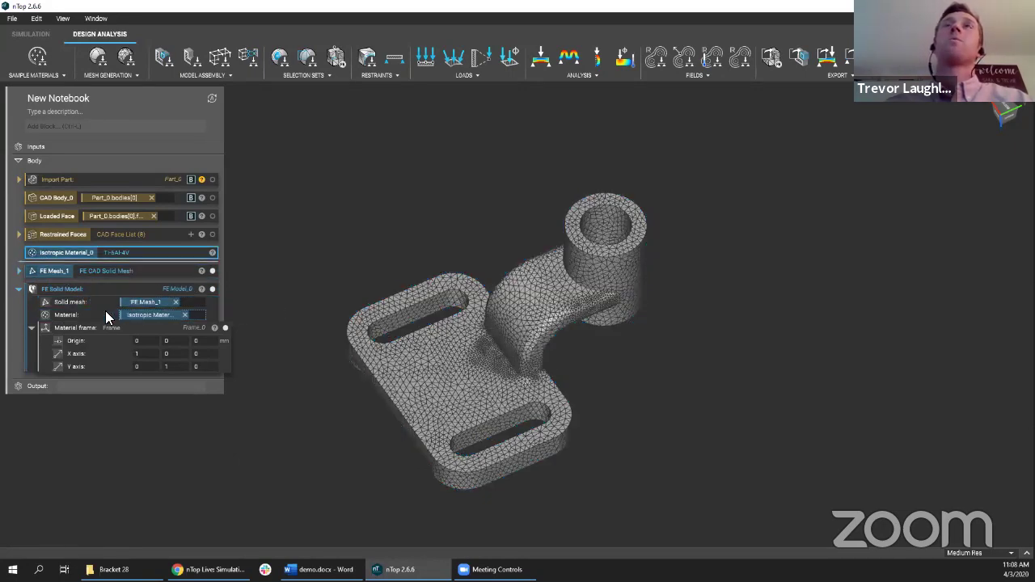
Step: Make the FE Solid Model block a variable and collapse it
right_click(50, 284)
left_click(84, 310)
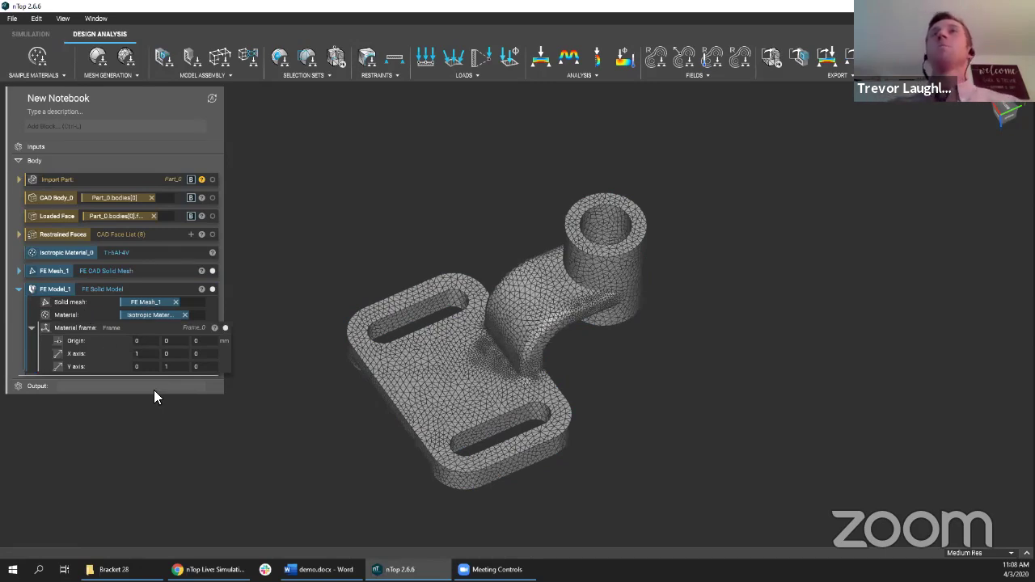
left_click(31, 327)
left_click(19, 289)
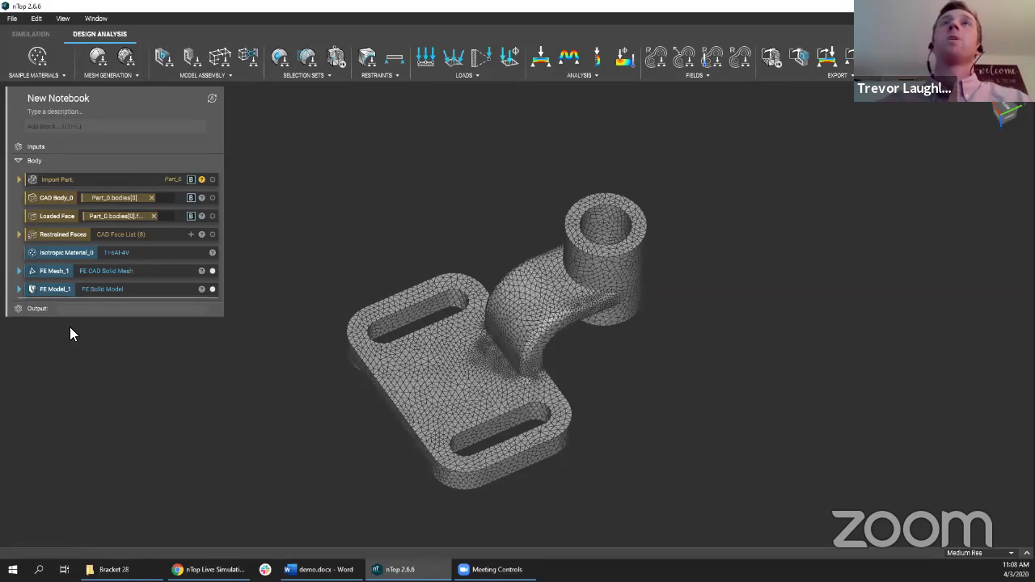
Step: Add an FE Face Boundary for Loaded Face on the bracket's FE mesh, with the entity set to Nodes
left_click(296, 76)
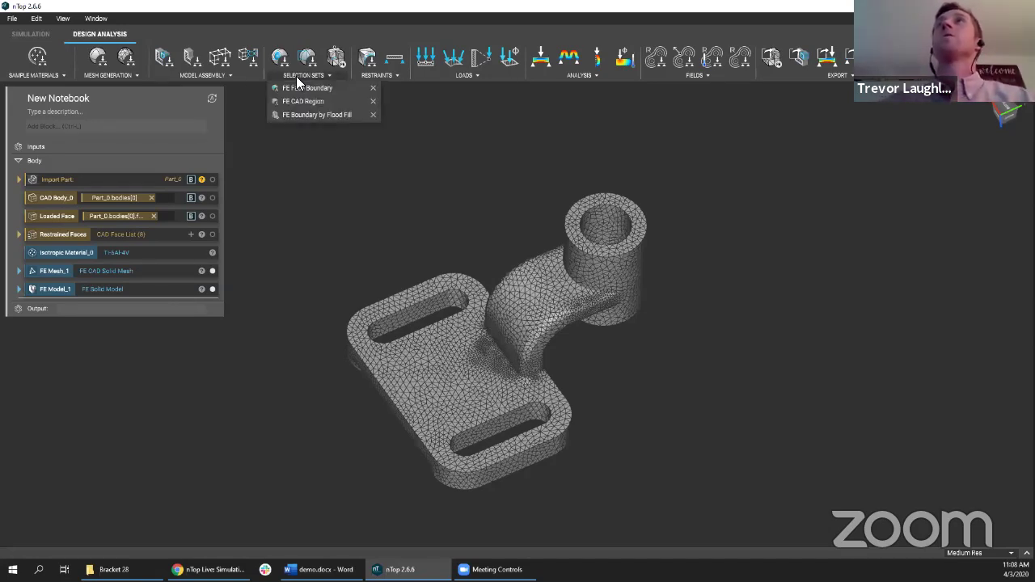
left_click(292, 227)
right_click_drag(354, 169, 316, 152)
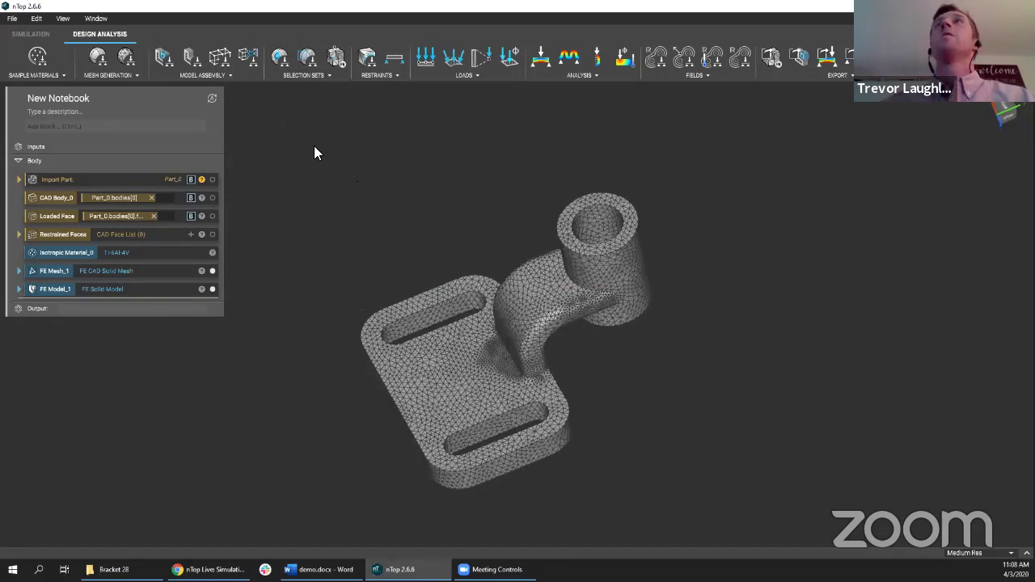
left_click(300, 73)
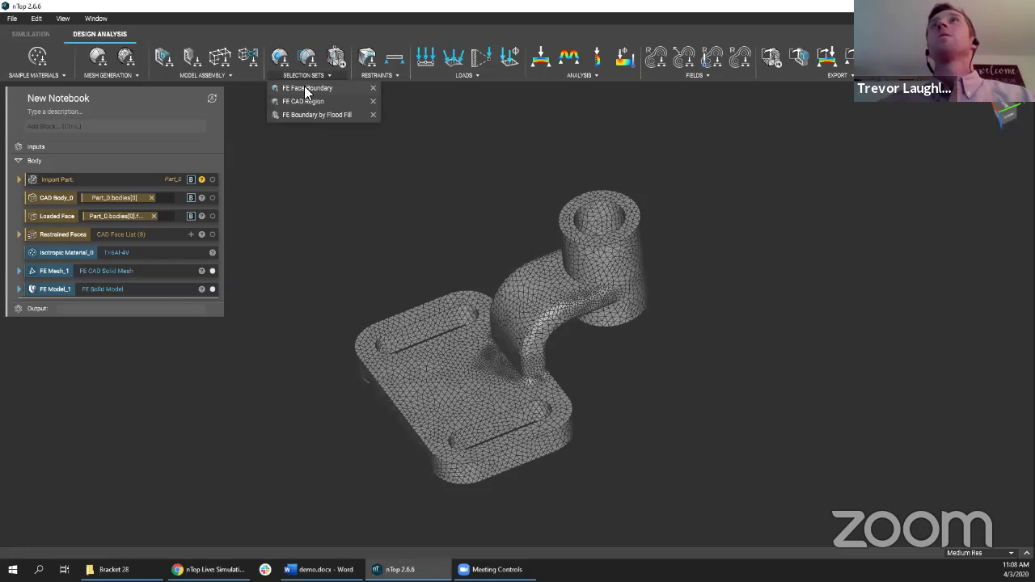
left_click(305, 88)
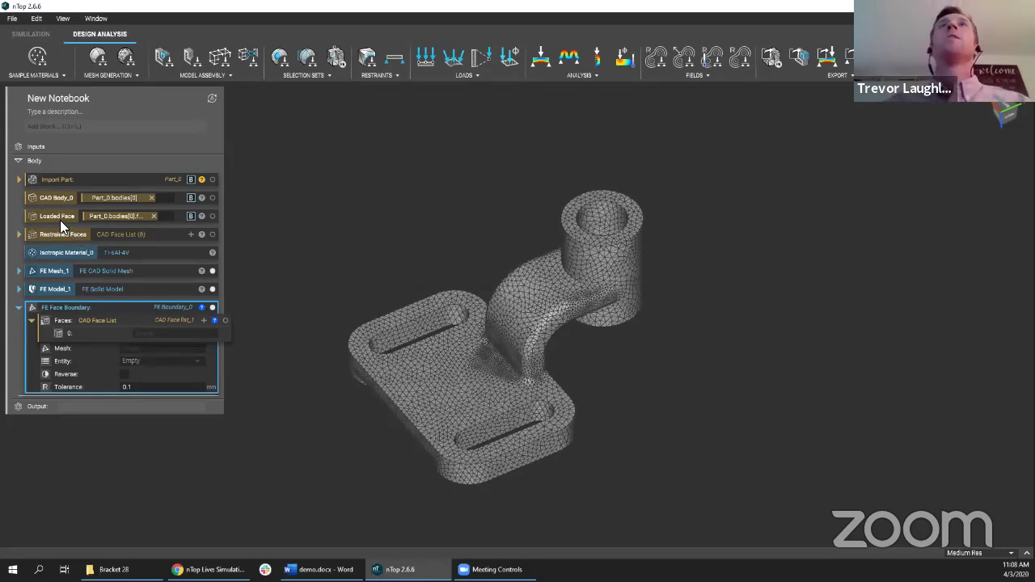
left_click_drag(53, 217, 126, 332)
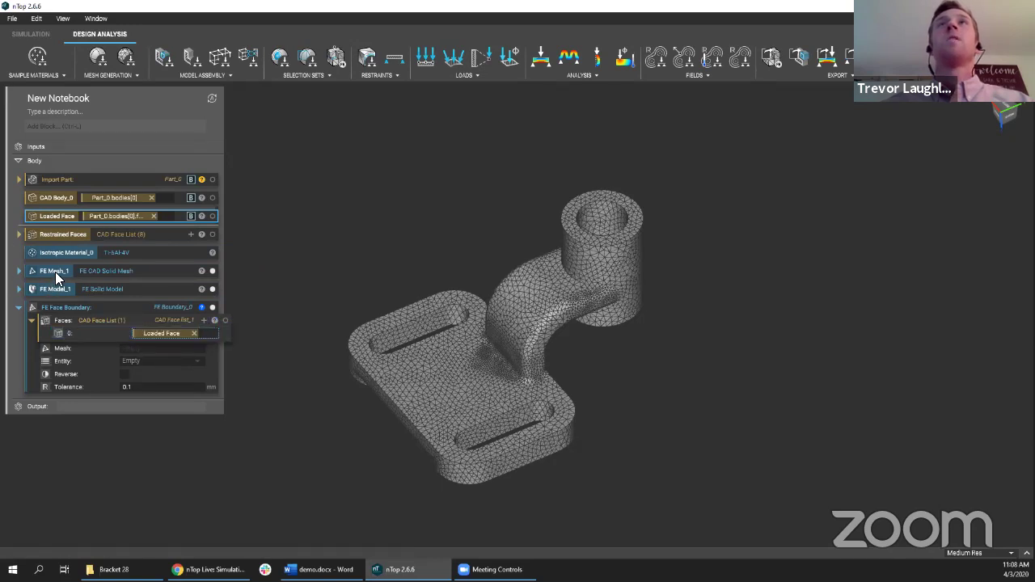
left_click_drag(55, 271, 146, 349)
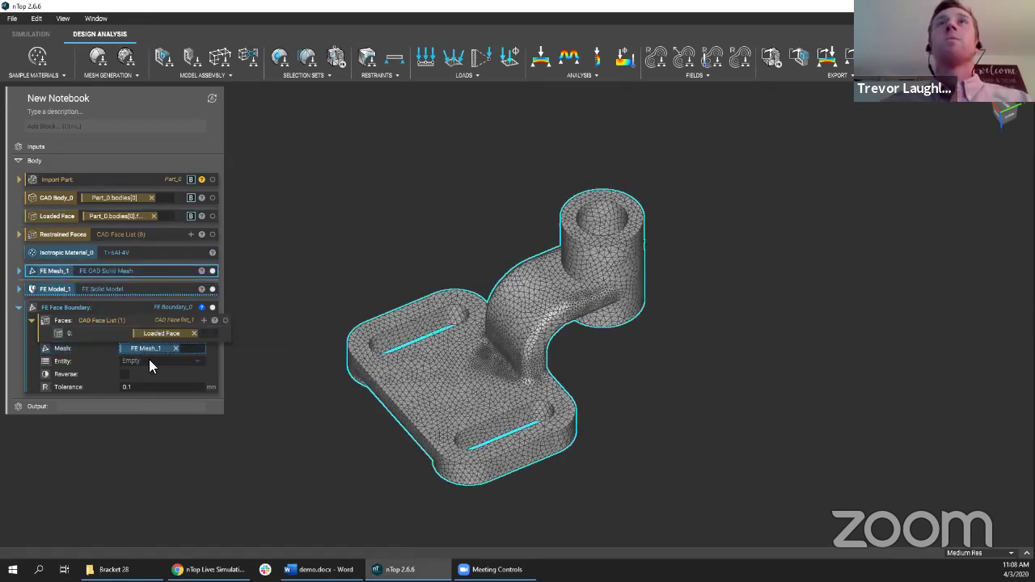
left_click(148, 360)
left_click(148, 375)
right_click_drag(321, 266, 613, 254)
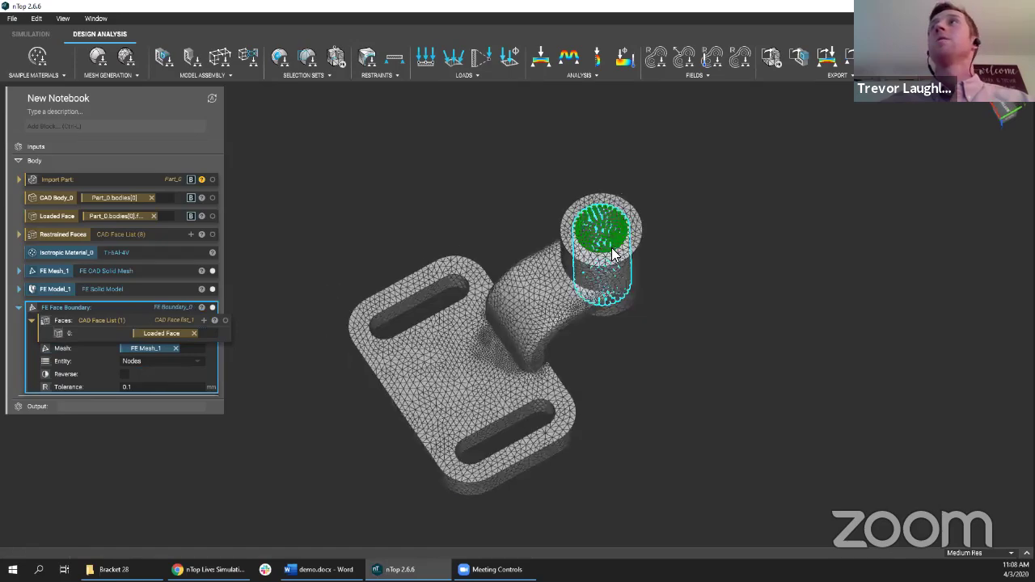
Step: Try Edges as the entity type of the loaded-face boundary and return it to Nodes
left_click(130, 362)
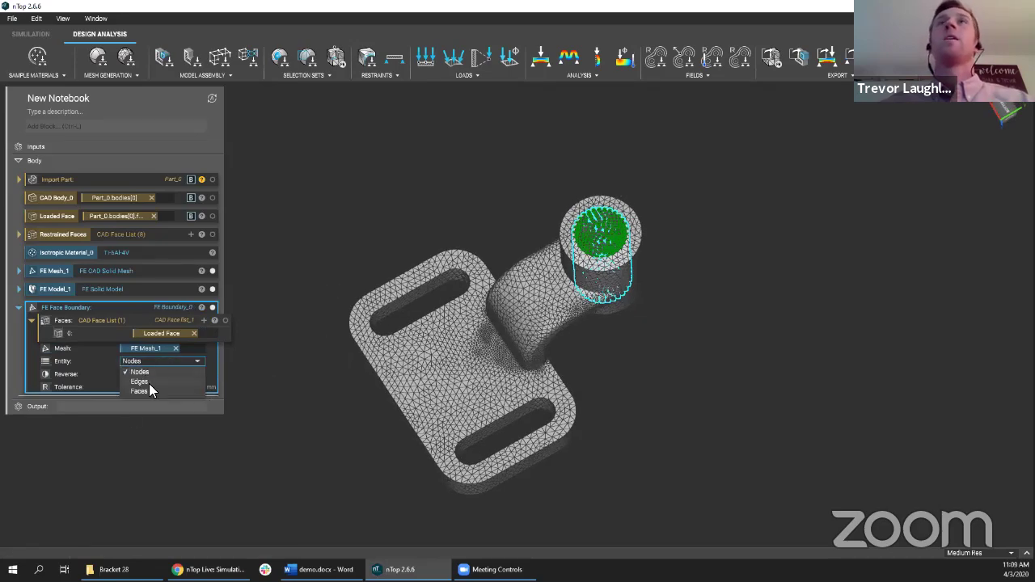
left_click(147, 380)
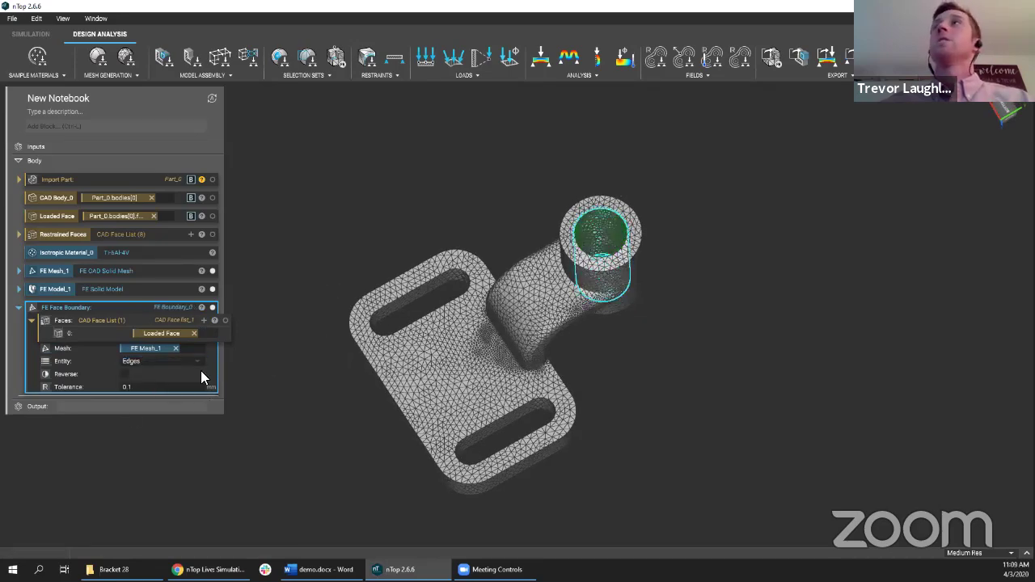
left_click(127, 370)
left_click(136, 389)
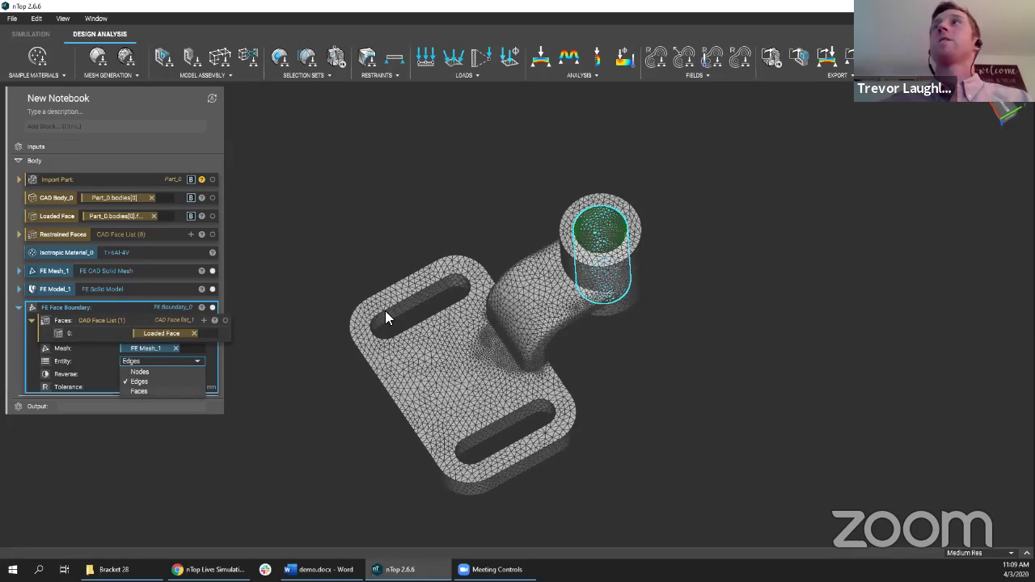
left_click(151, 362)
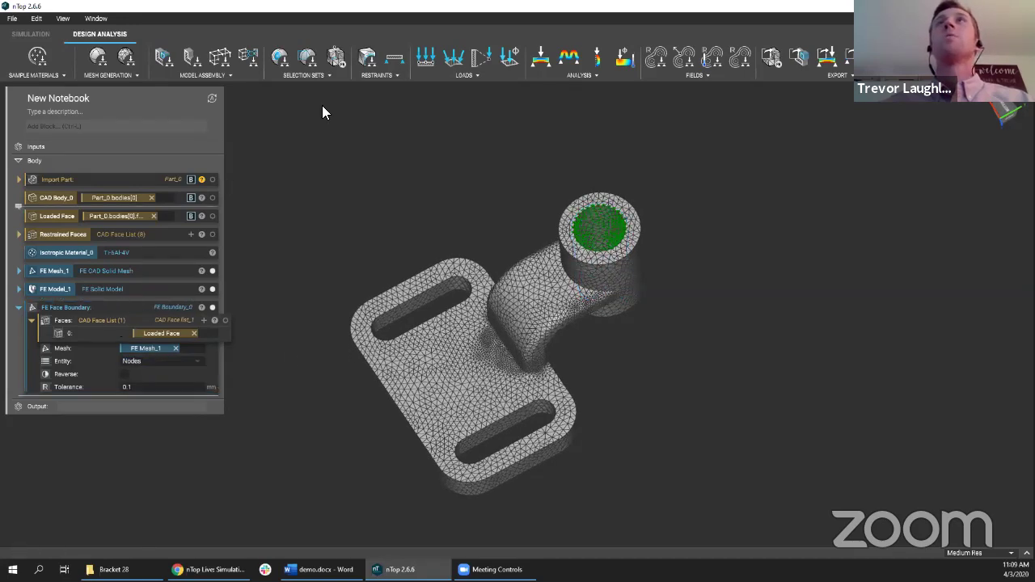
Step: Add an FE Fixed Faces restraint using the Restrained Faces list and the bracket's FE mesh, and collapse its block
left_click(362, 74)
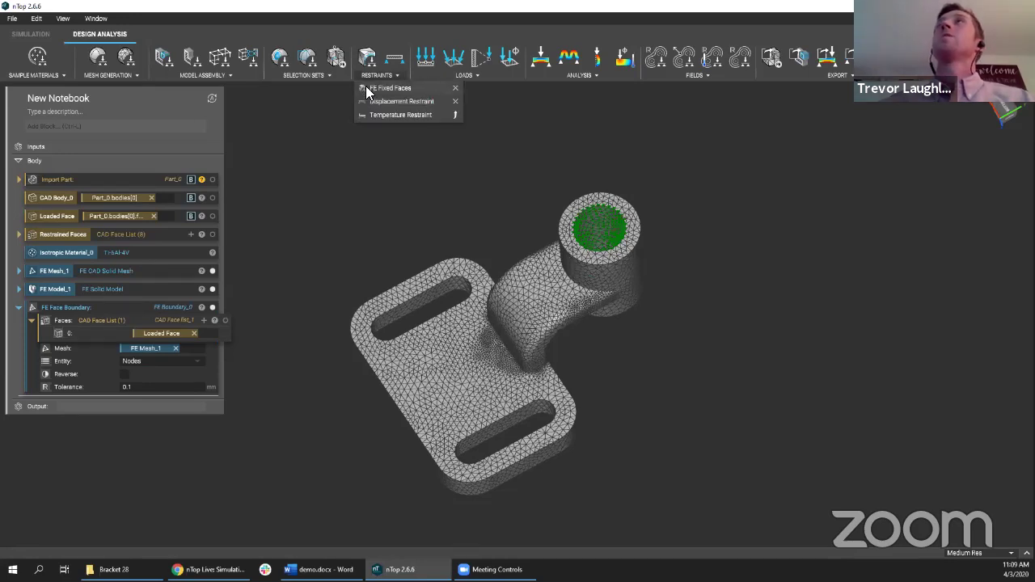
left_click(366, 87)
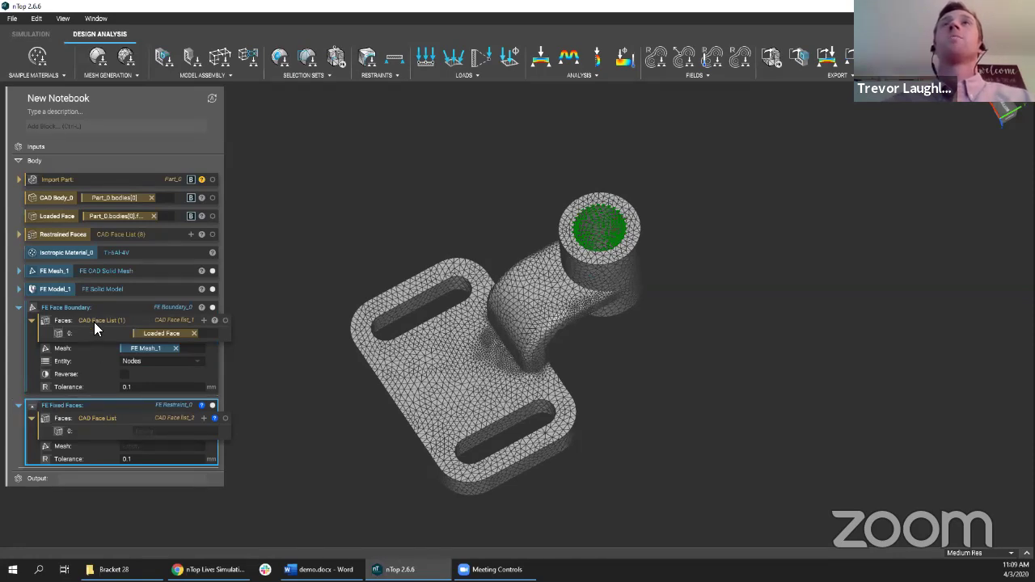
left_click(98, 420)
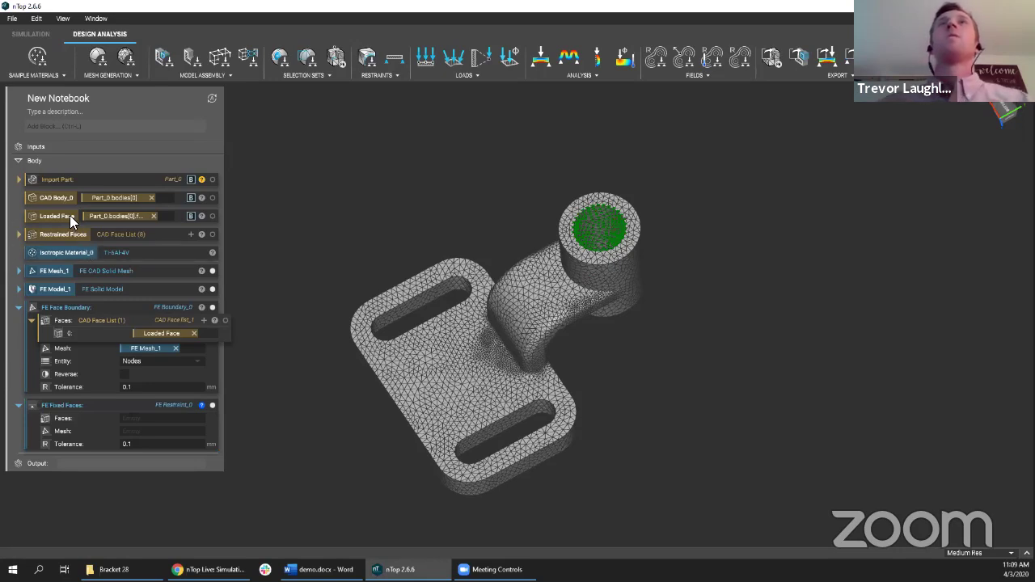
left_click_drag(59, 231, 135, 419)
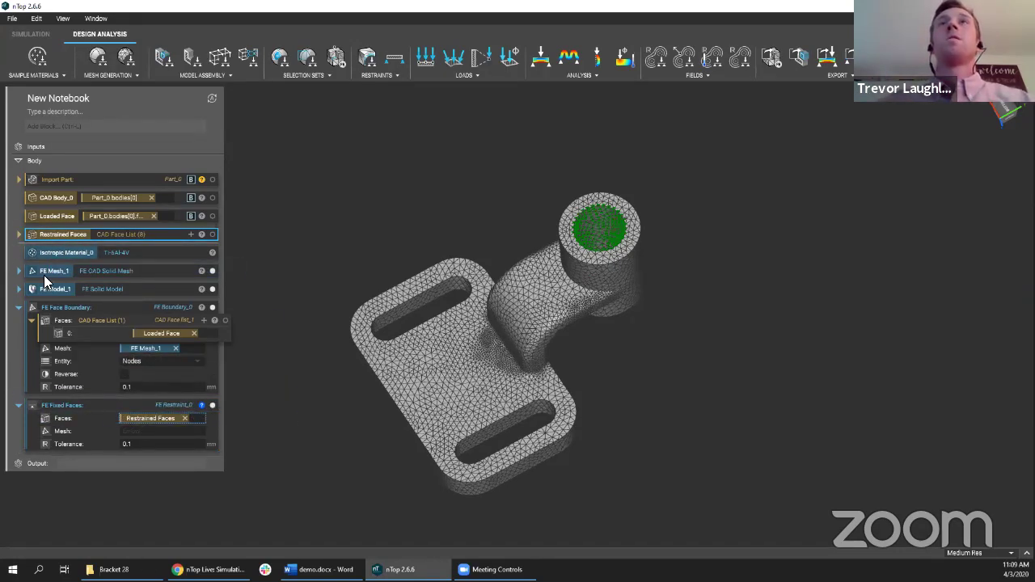
left_click_drag(46, 279, 111, 430)
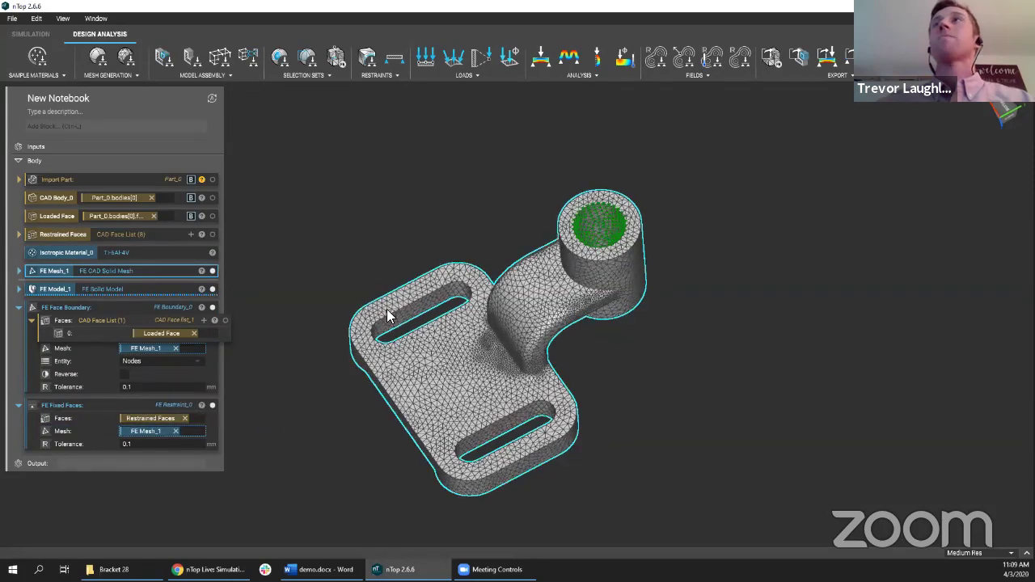
scroll(384, 299, "up", 5)
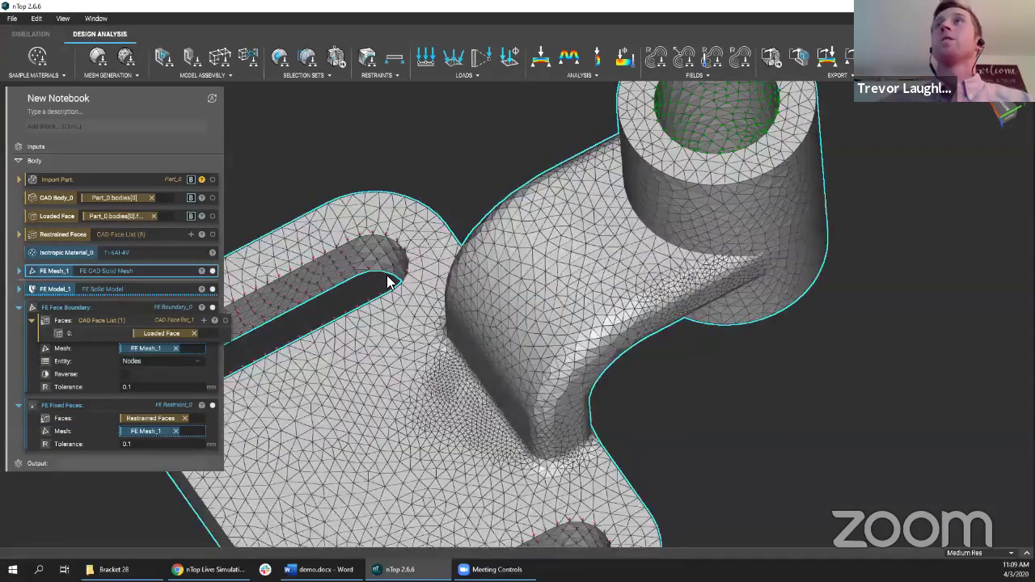
scroll(393, 277, "down", 4)
left_click(20, 405)
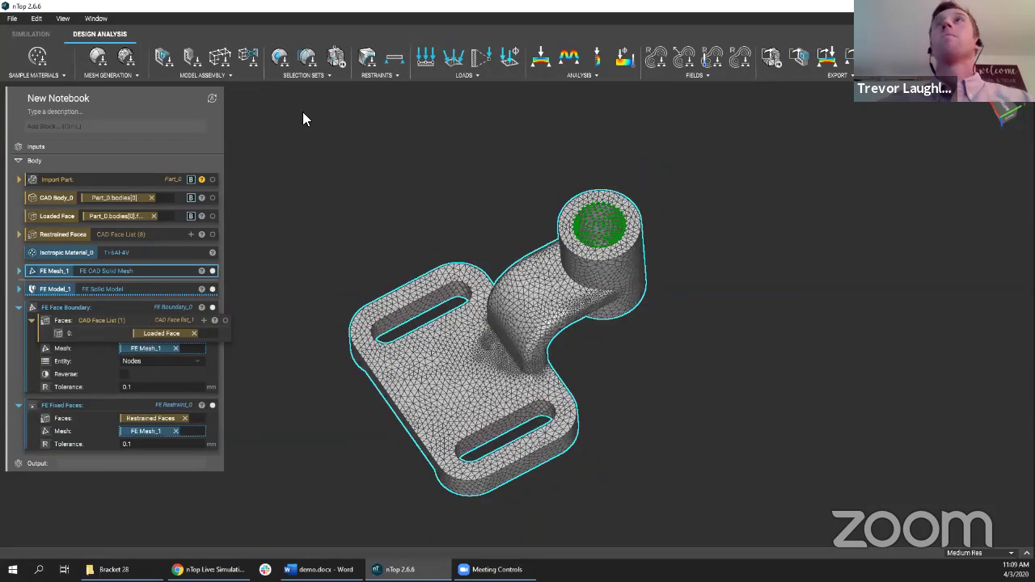
Step: Add a Force load and nest the loaded-face FE Face Boundary in it as its boundary
left_click(476, 76)
left_click(453, 87)
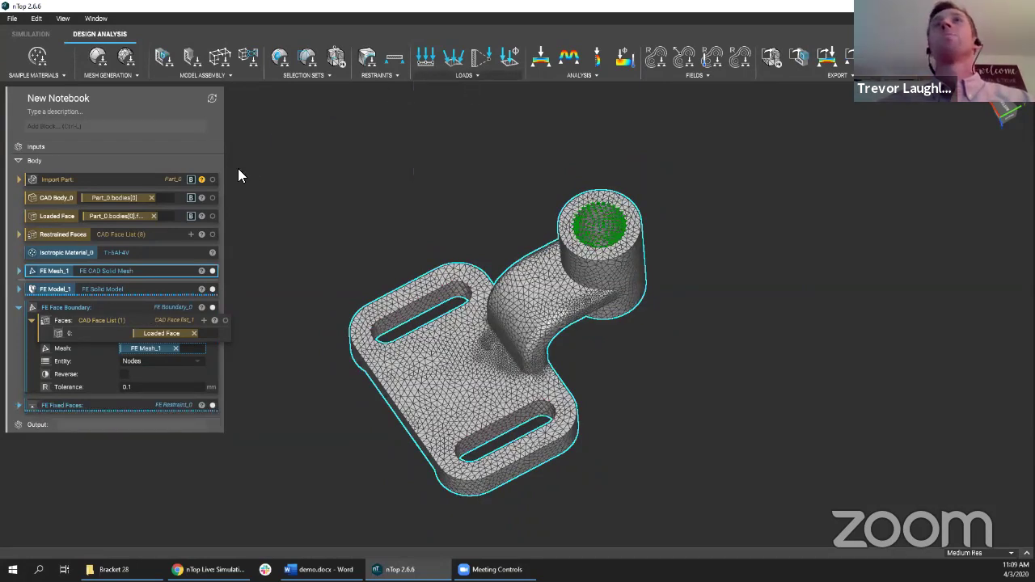
left_click_drag(61, 288, 84, 472)
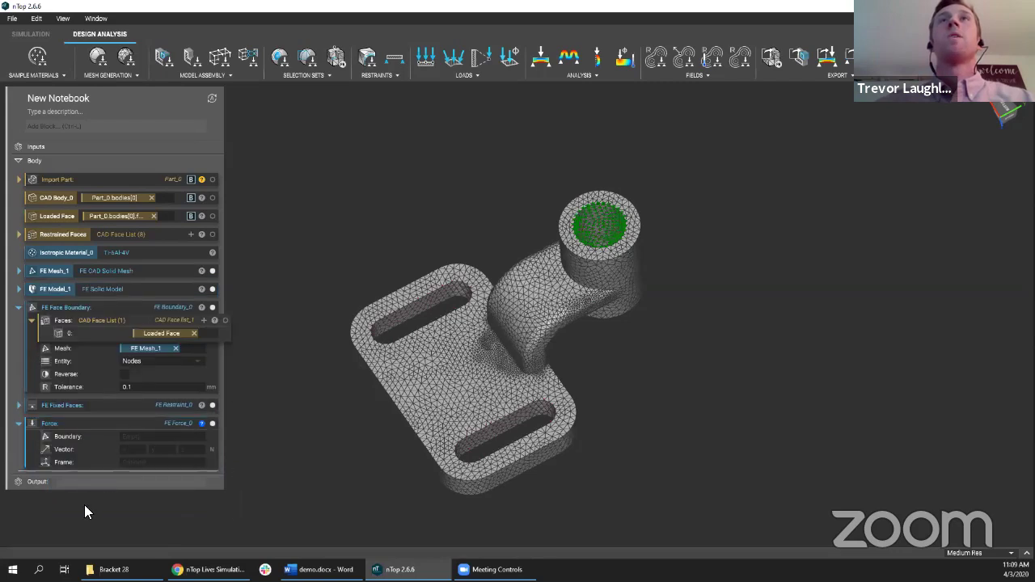
left_click(18, 307)
left_click_drag(65, 314, 97, 358)
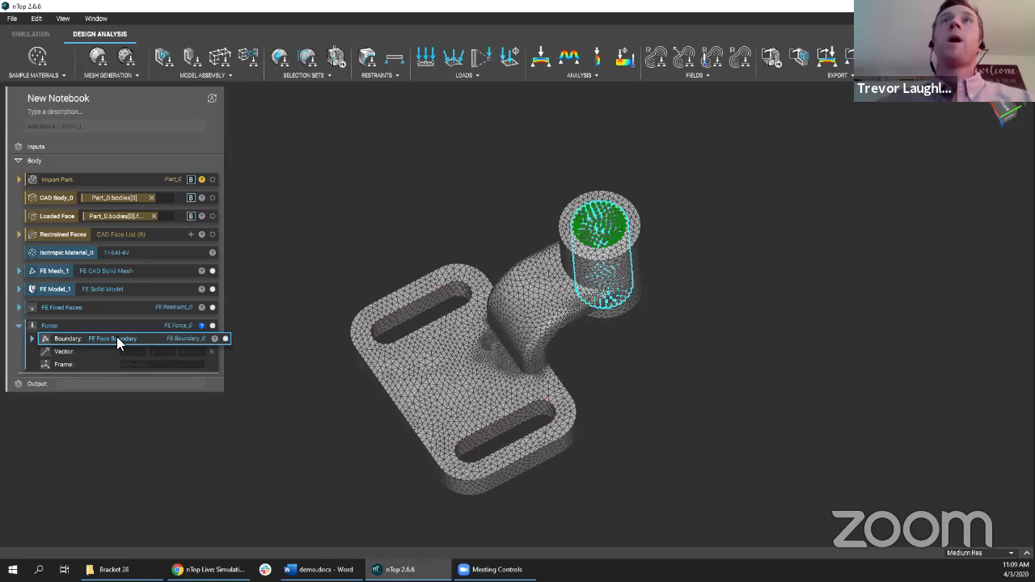
Step: Set the Force vector to 1000, 0, 0 N and collapse the Force block
left_click(126, 346)
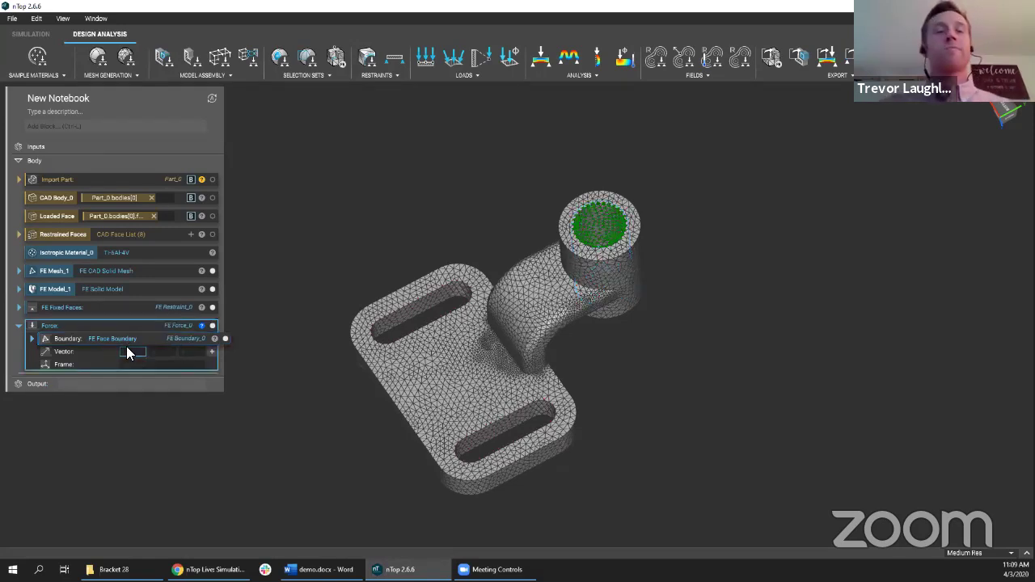
type("1")
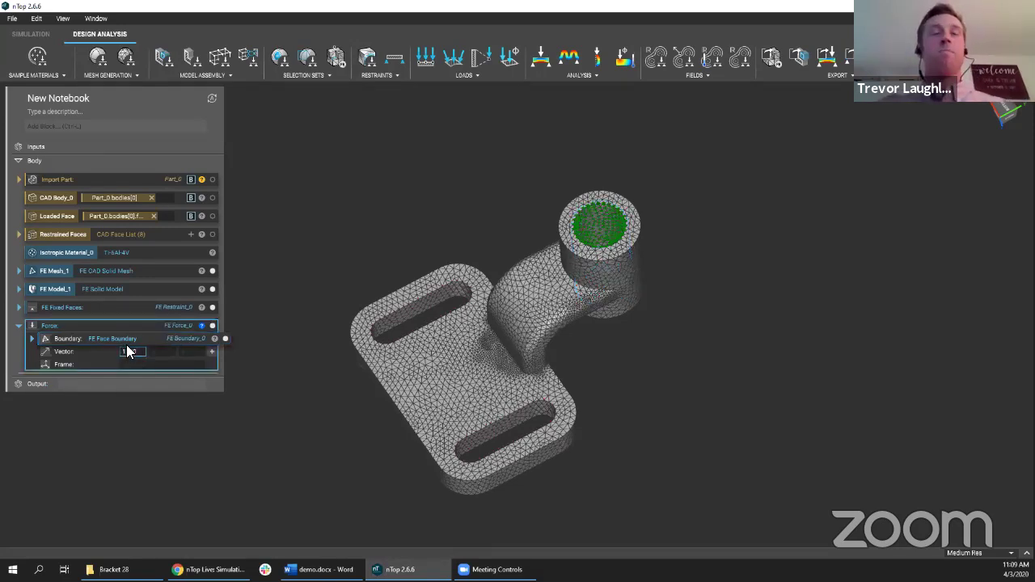
key("Tab")
key("Tab")
key("Return")
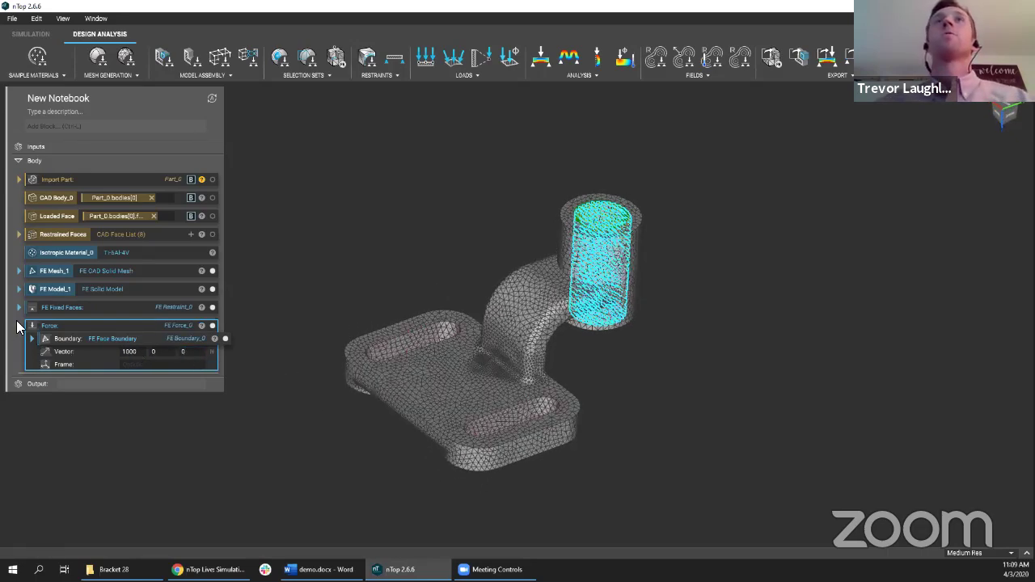
left_click(18, 326)
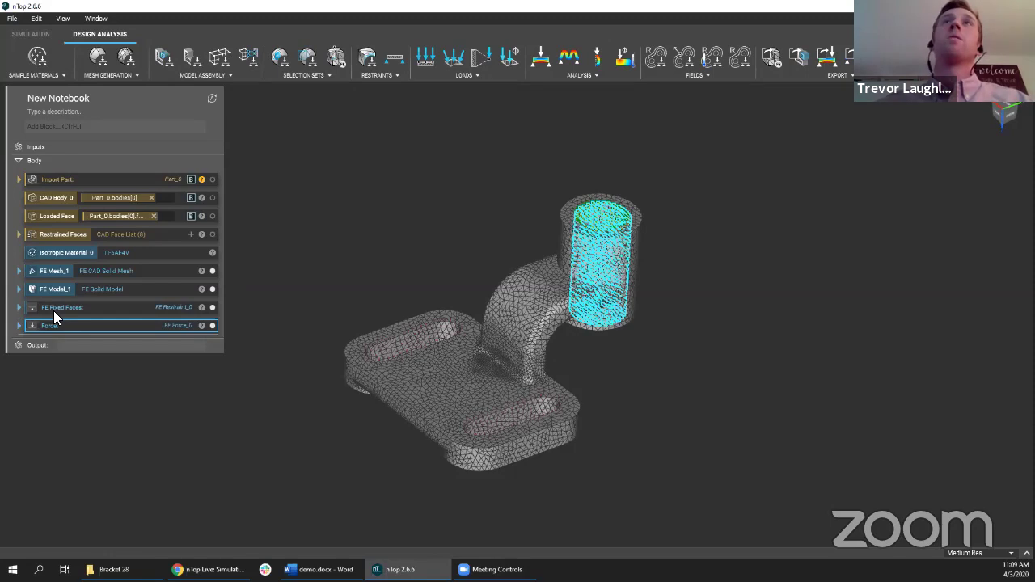
Step: Add a Static Analysis whose load case has two entries, the FE Fixed Faces restraint and the Force
left_click(554, 75)
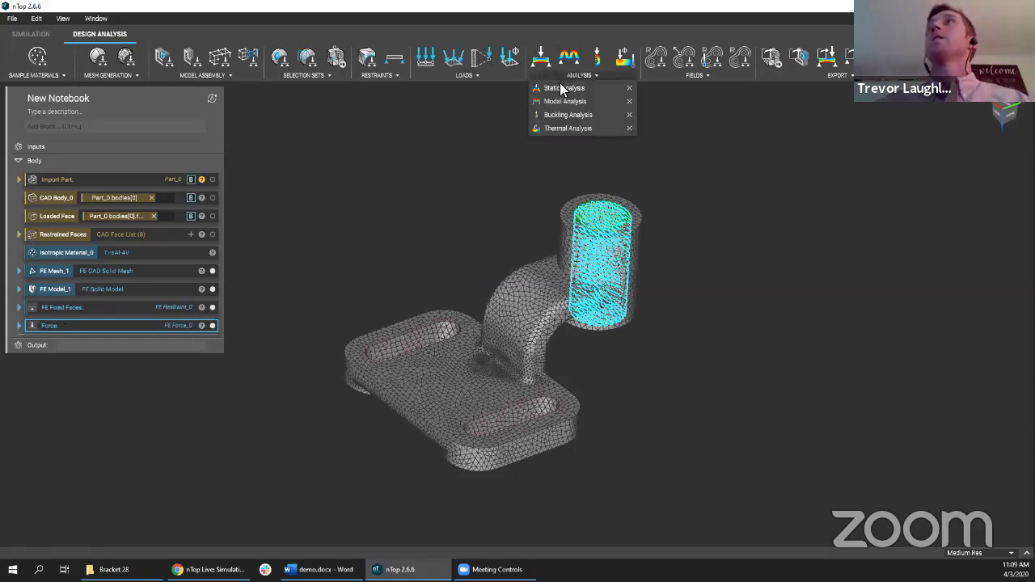
left_click(563, 88)
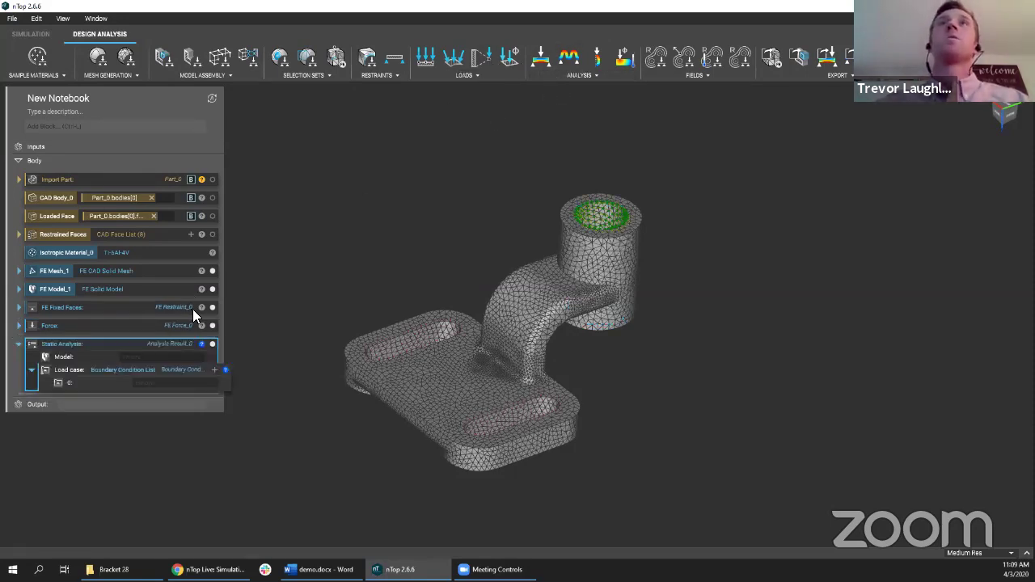
left_click(215, 370)
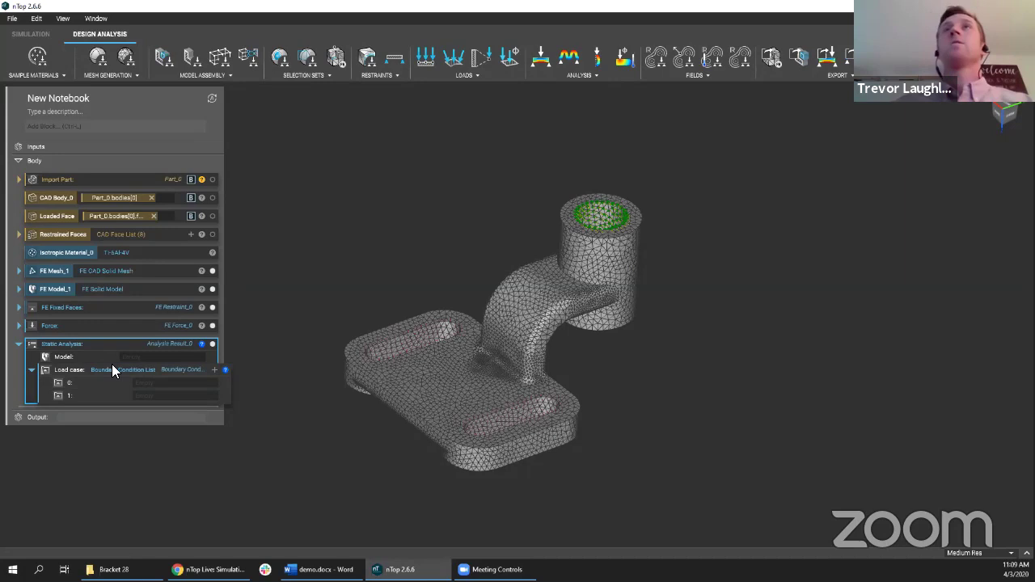
left_click_drag(63, 306, 123, 381)
left_click_drag(70, 307, 137, 377)
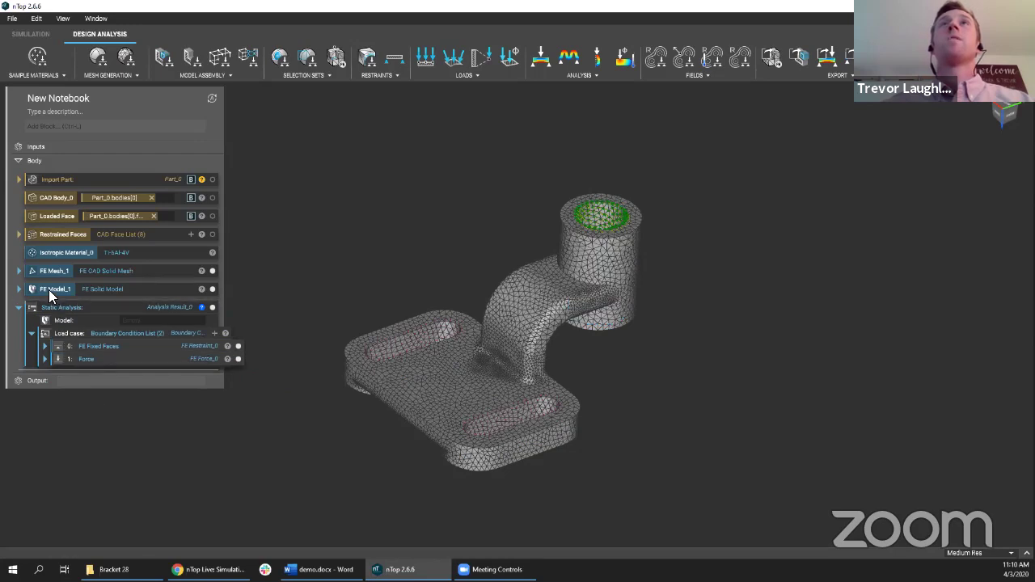
Step: Set the Static Analysis model to the bracket's FE Solid Model and view the displacement result
left_click_drag(52, 294, 115, 320)
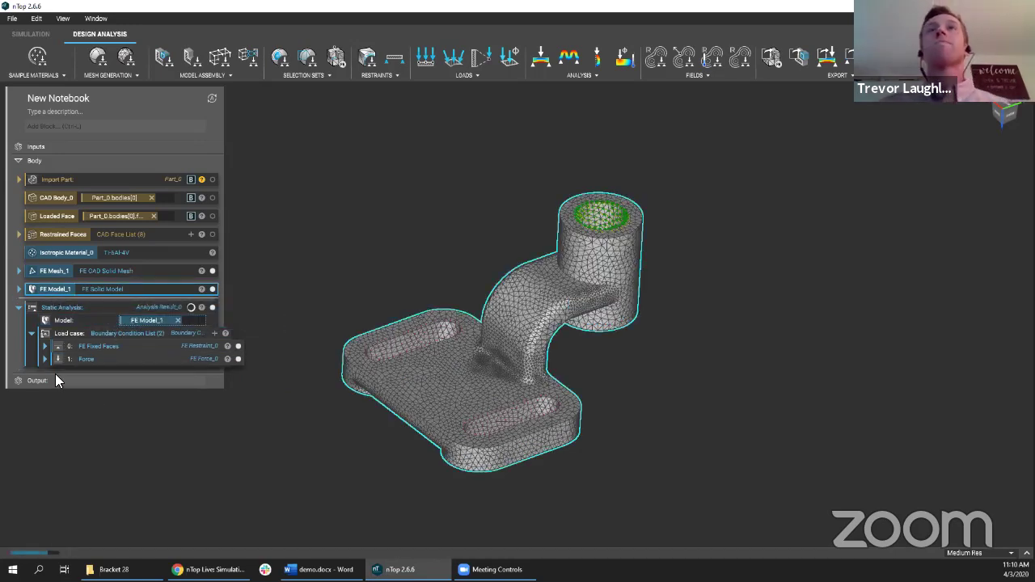
mouse_move(40, 558)
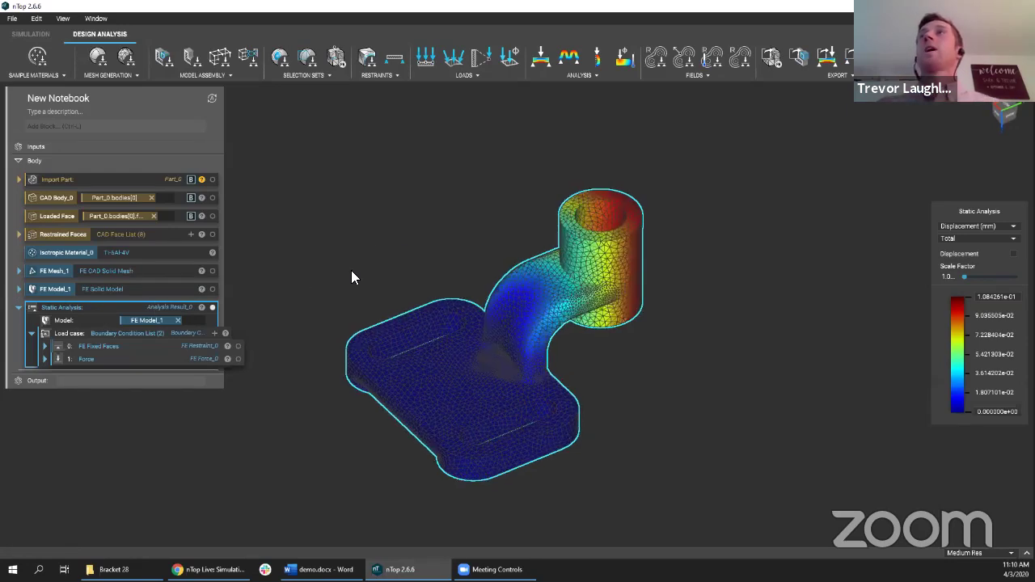
right_click_drag(351, 277, 384, 265)
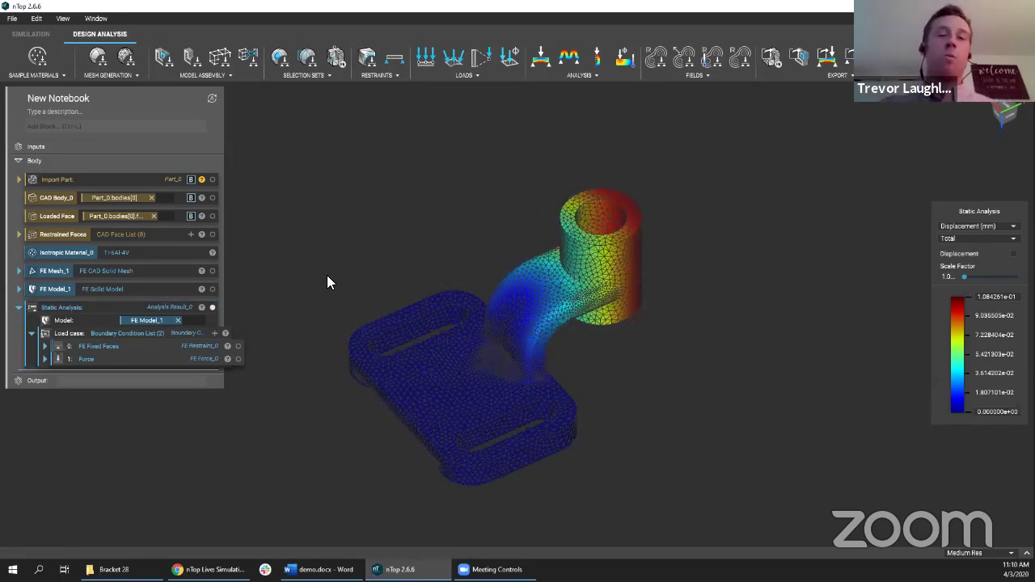
Step: Start a new notebook without saving the current one and open 2. Bracket_CAD_workflow.ntop
key("ctrl+n")
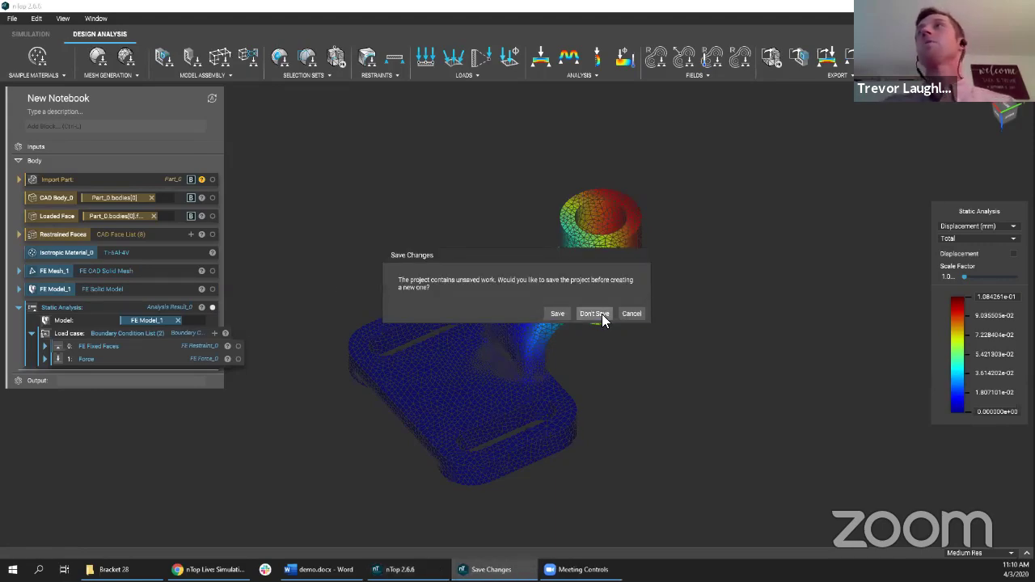
left_click(601, 314)
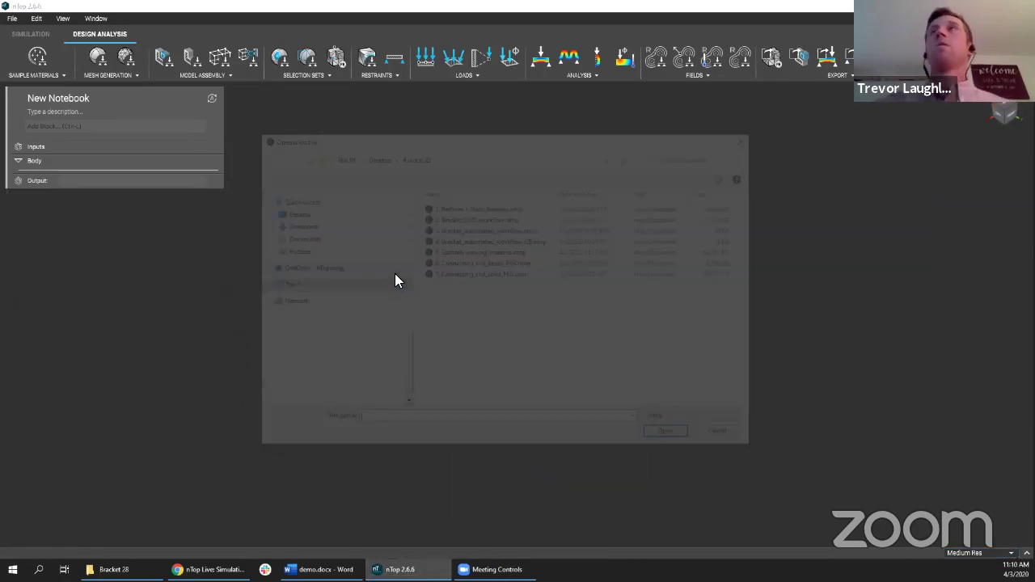
double_click(467, 219)
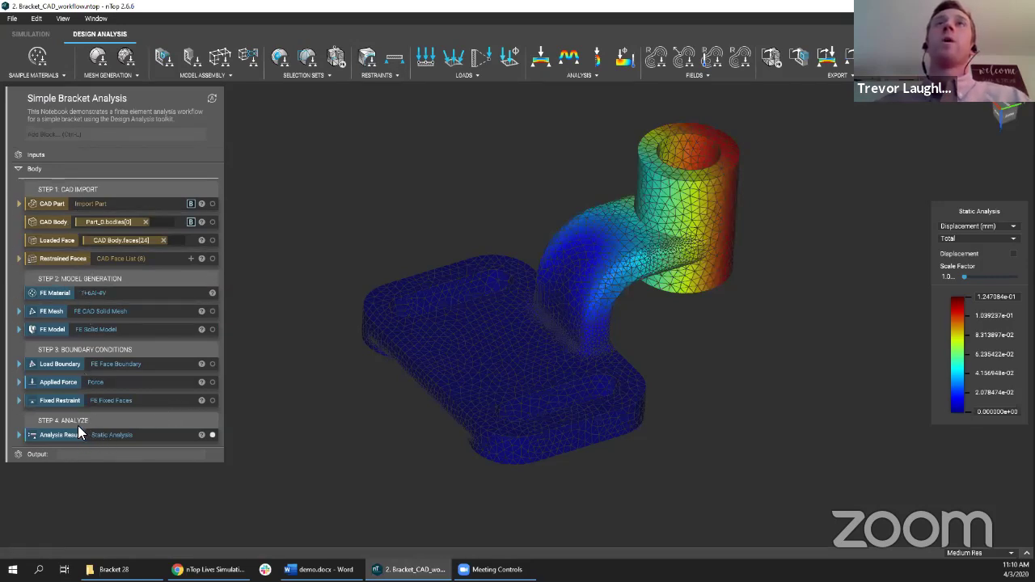
right_click_drag(289, 369, 338, 344)
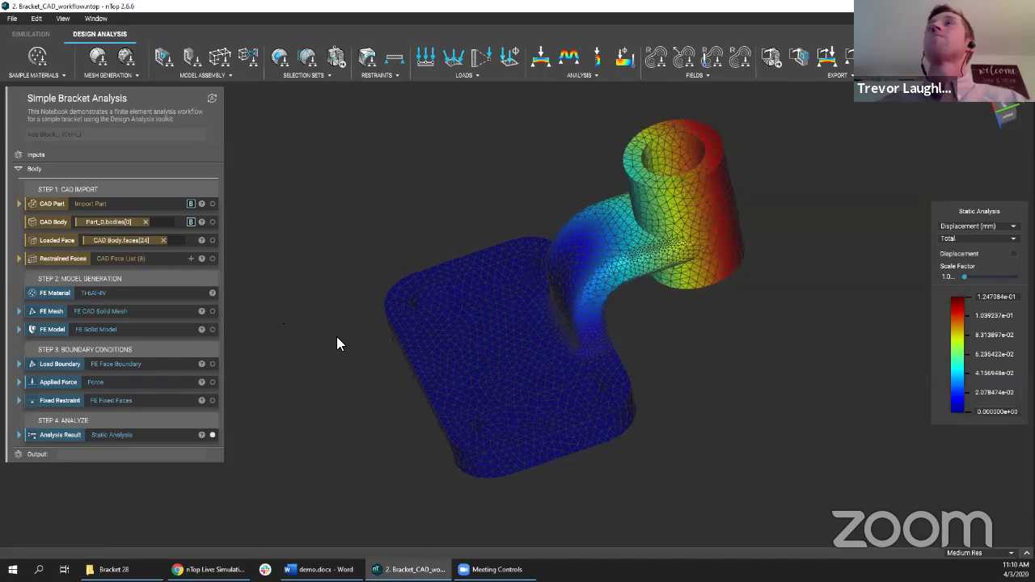
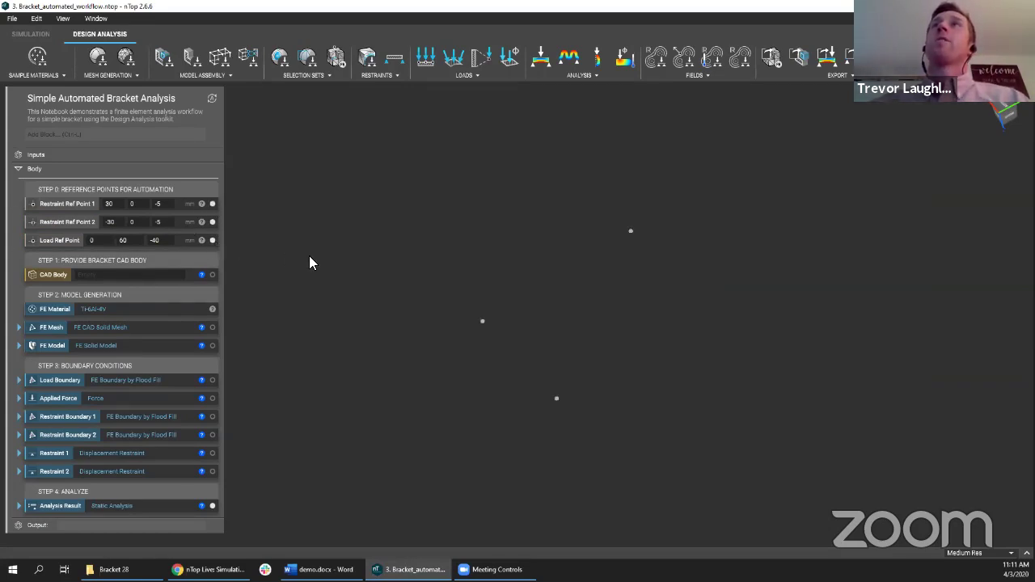
Step: Import the part bracket1.x_t into the Simple Automated Bracket Analysis notebook
right_click_drag(309, 257, 414, 253)
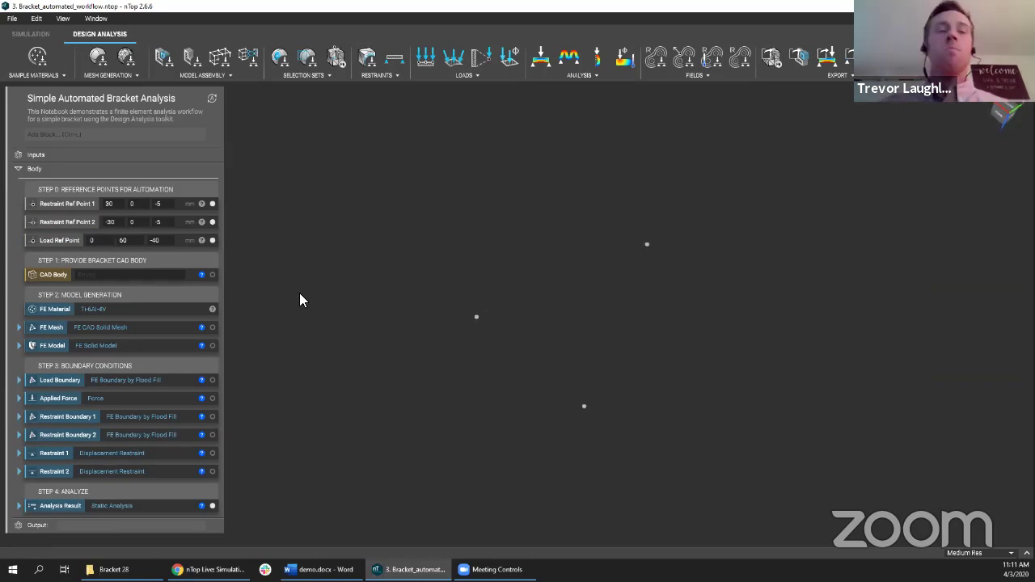
key("ctrl+i")
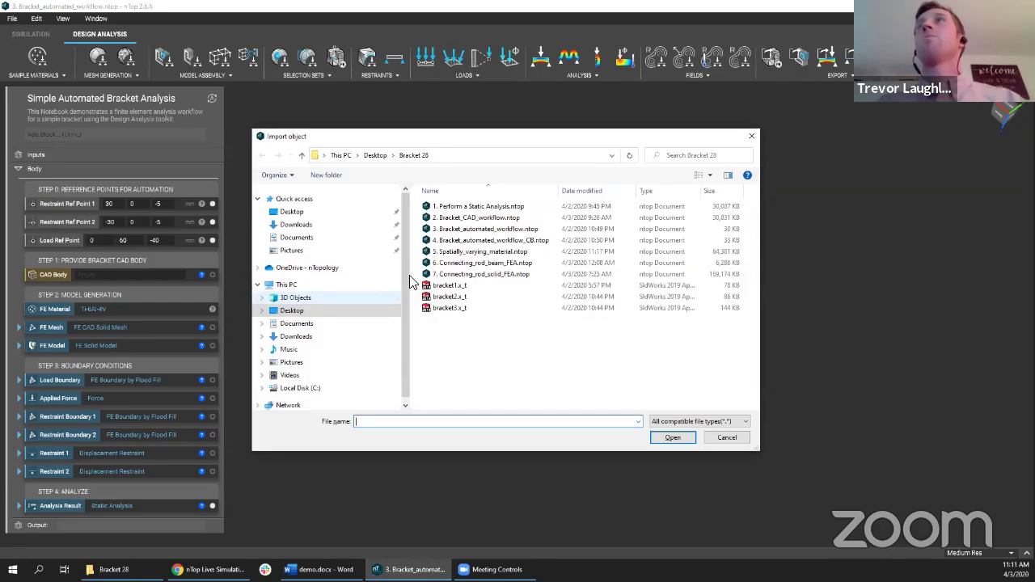
double_click(449, 286)
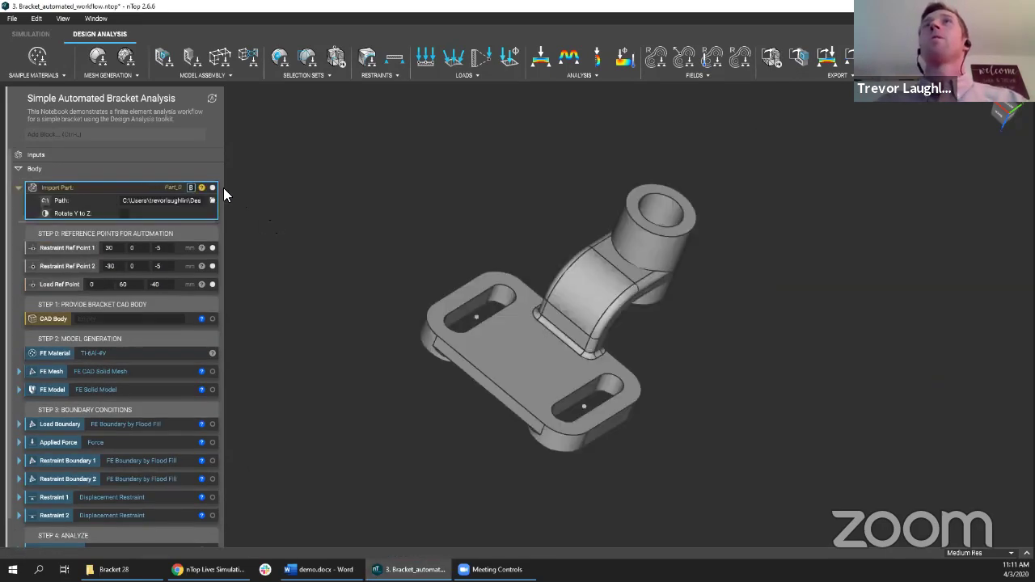
right_click_drag(351, 246, 302, 261)
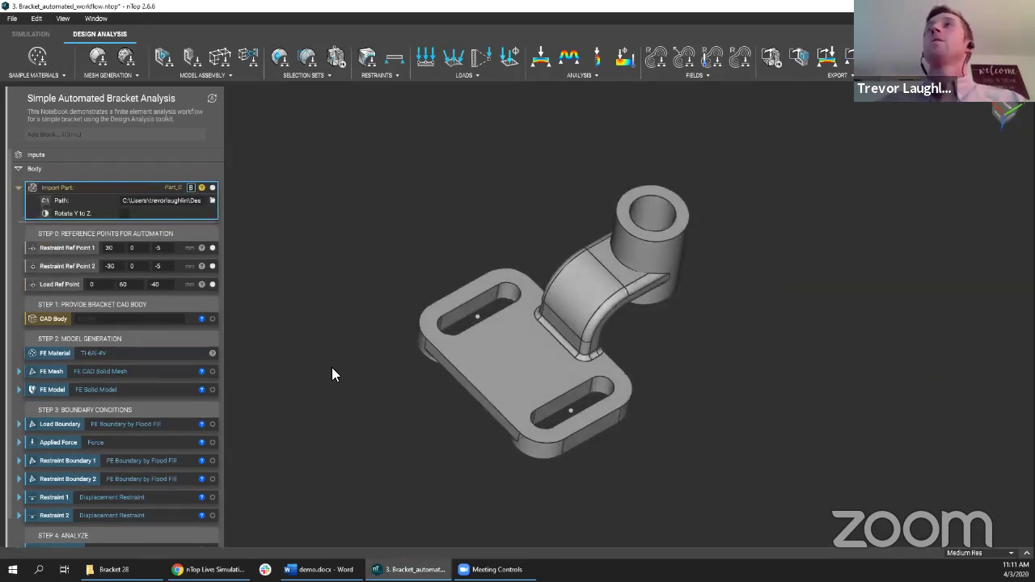
Step: Examine the reference points in the bracket's bore and slots, and the flood-fill settings of the Load Boundary block
mouse_move(331, 369)
right_mouse_down()
mouse_move(482, 311)
mouse_move(501, 281)
mouse_move(501, 299)
right_mouse_up()
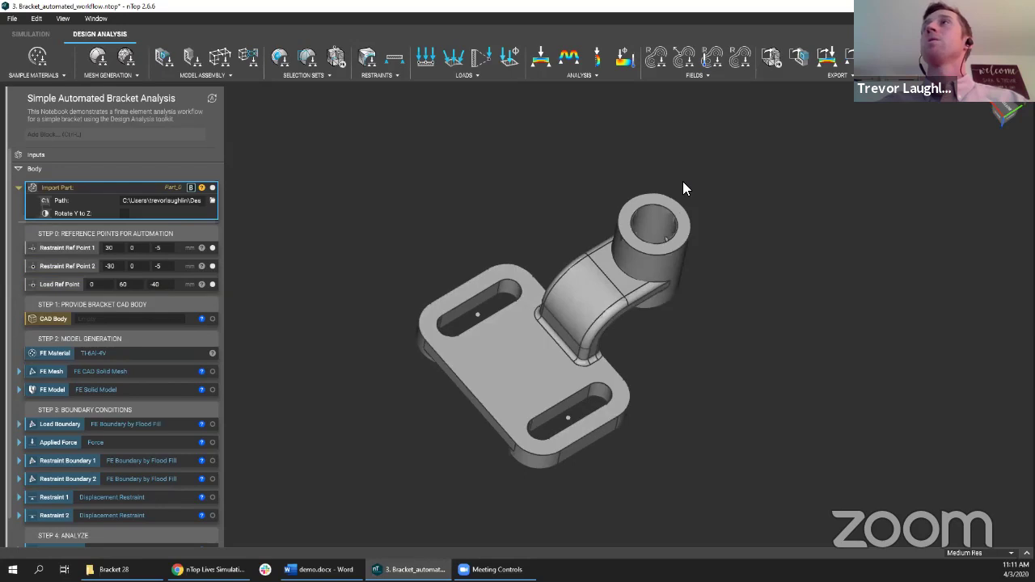
right_click_drag(655, 228, 728, 266)
right_click_drag(402, 313, 394, 351)
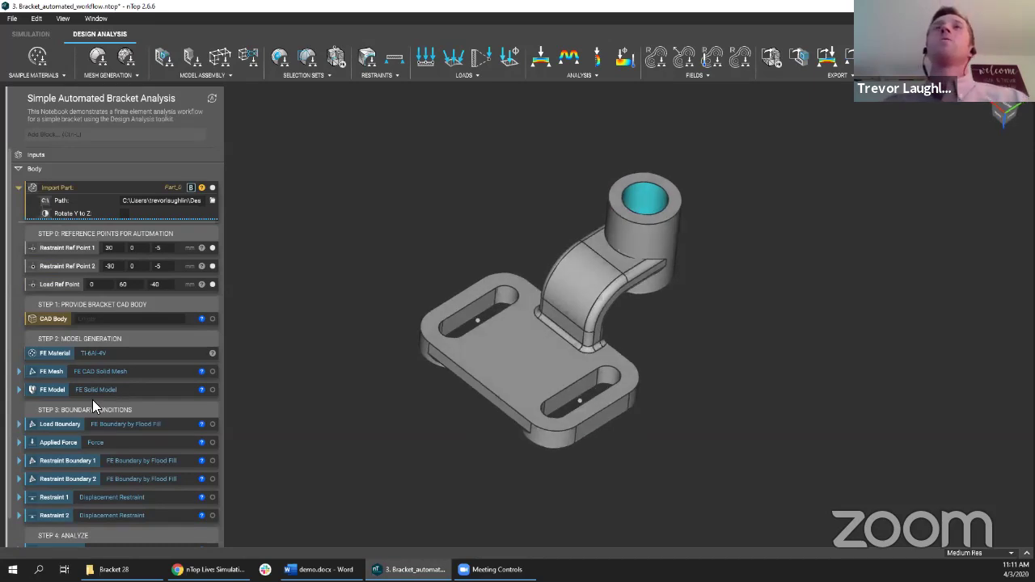
scroll(70, 417, "down", 1)
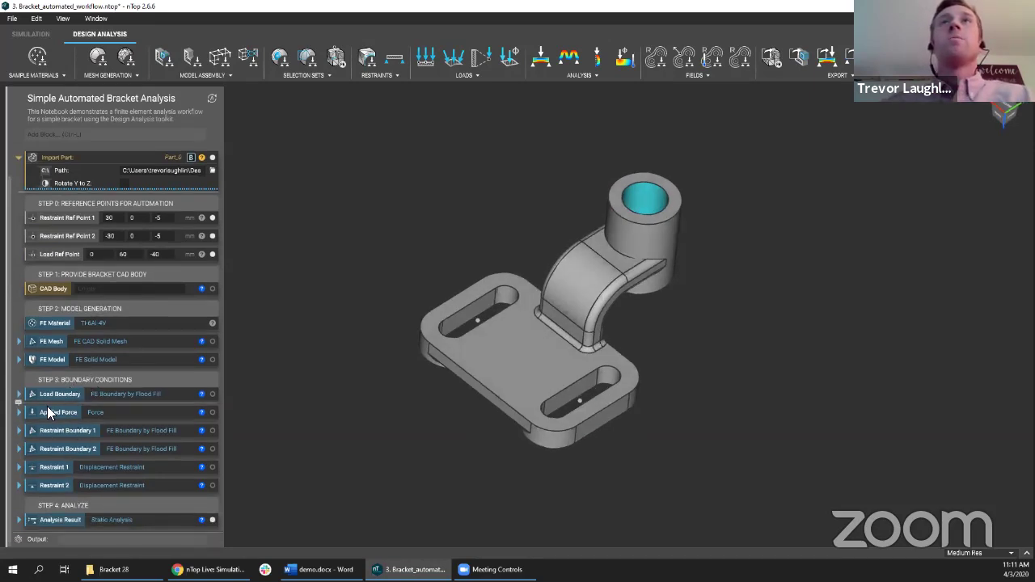
left_click(18, 395)
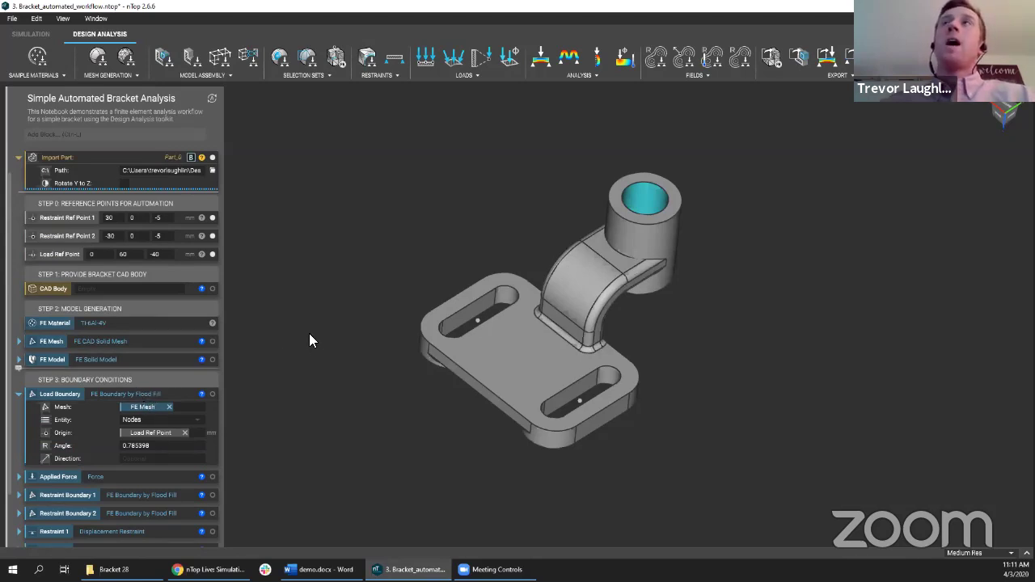
right_click_drag(309, 333, 312, 359)
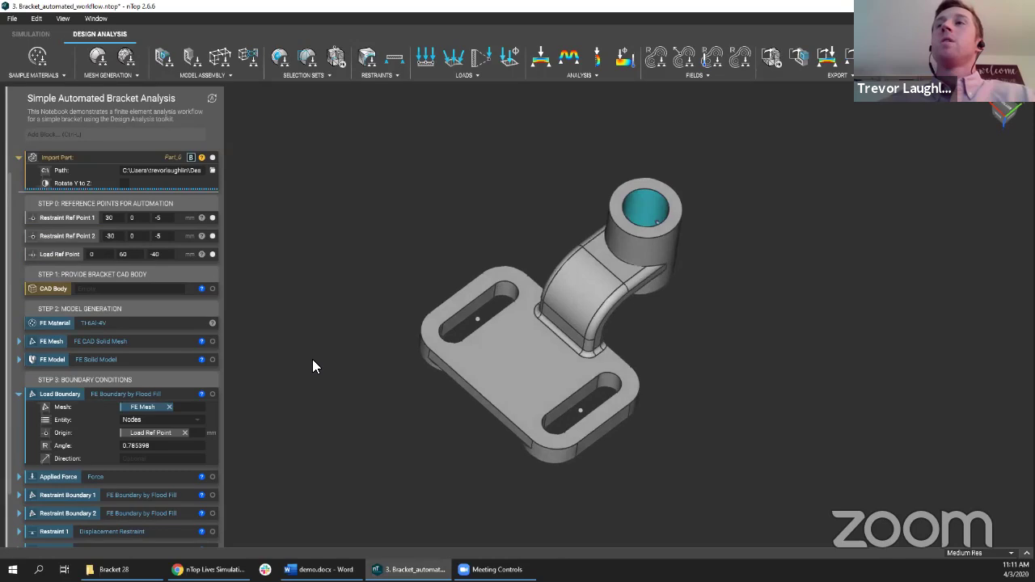
left_click(471, 315)
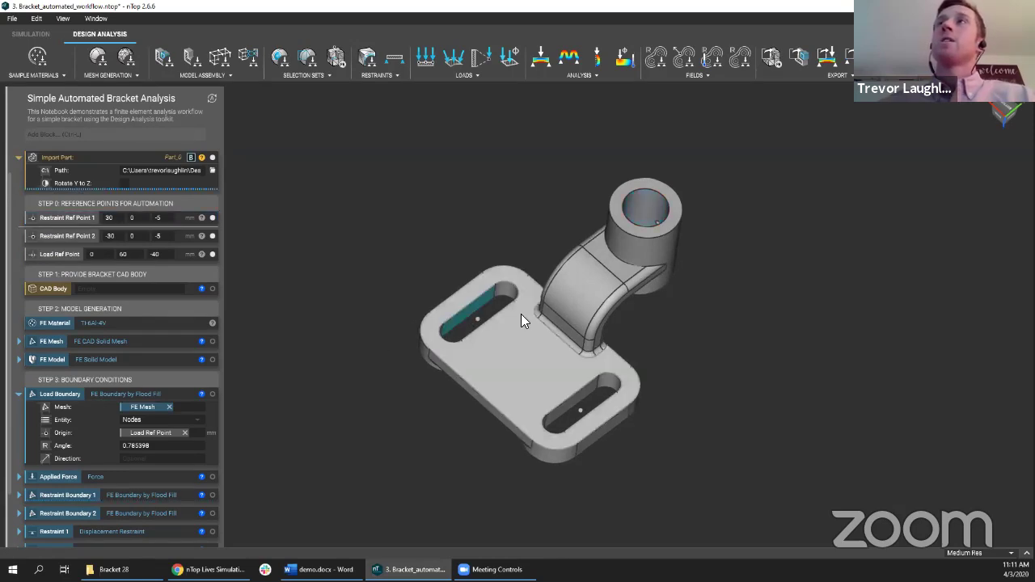
left_click(19, 395)
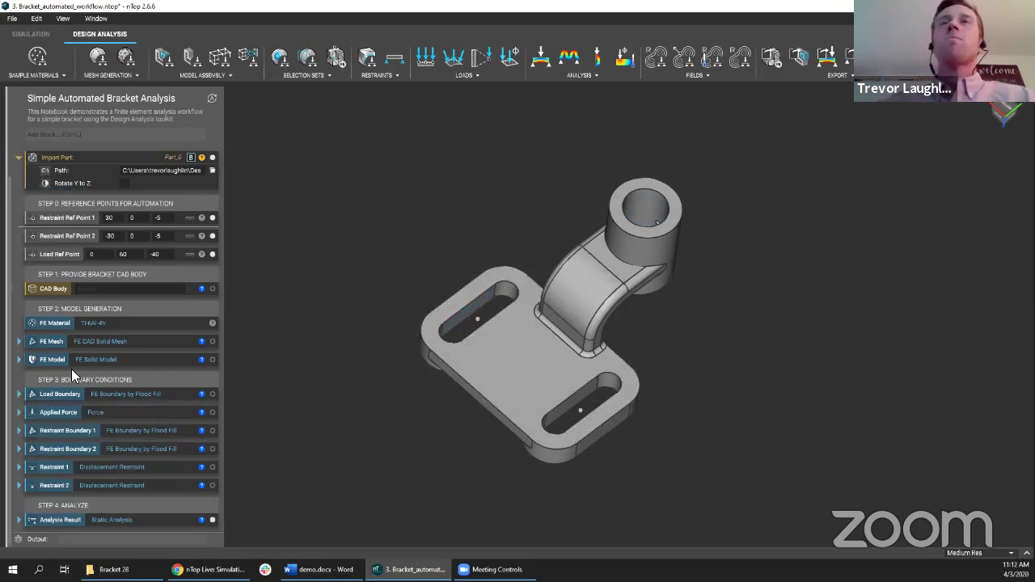
Step: Assign the imported part's bodies[0] as the CAD Body and display the static analysis result as Stress (Pa)
left_click(201, 159)
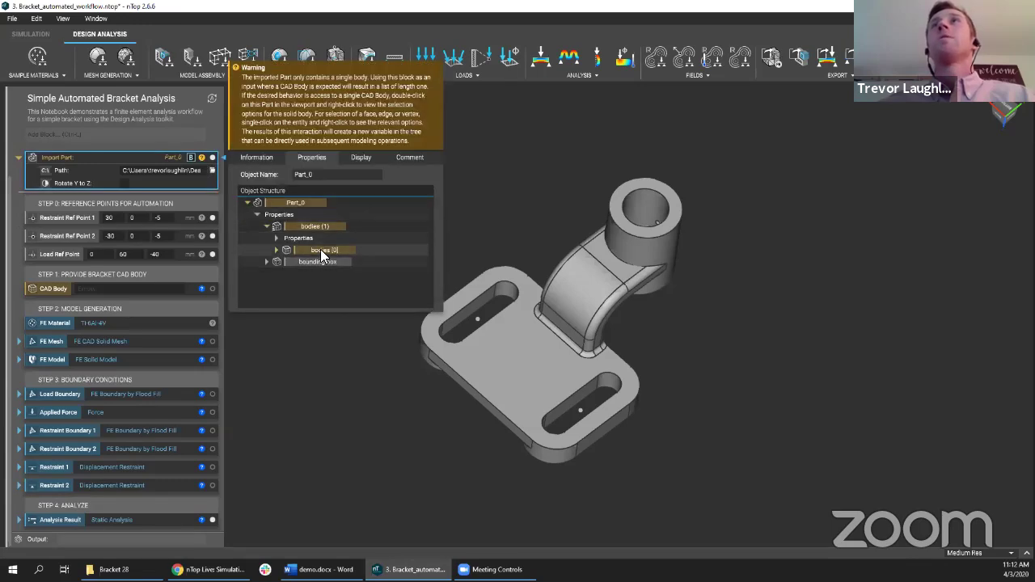
left_click_drag(323, 251, 118, 287)
left_click(319, 368)
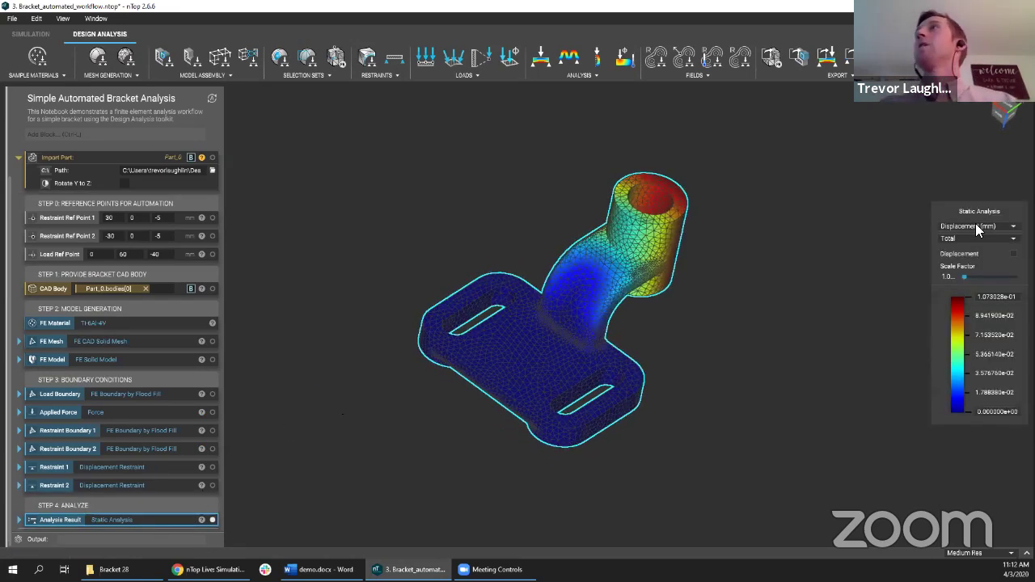
left_click(973, 229)
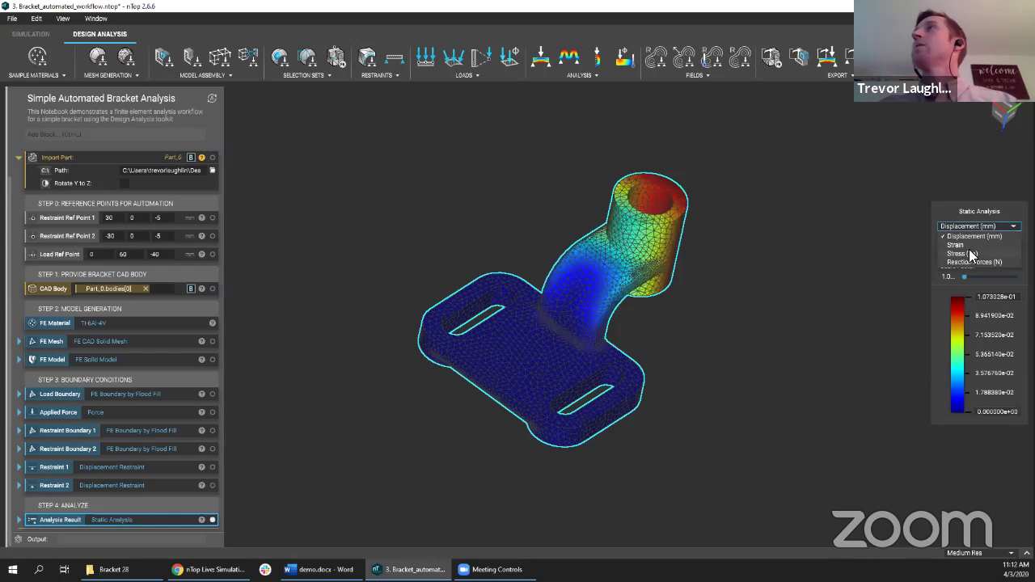
left_click(957, 254)
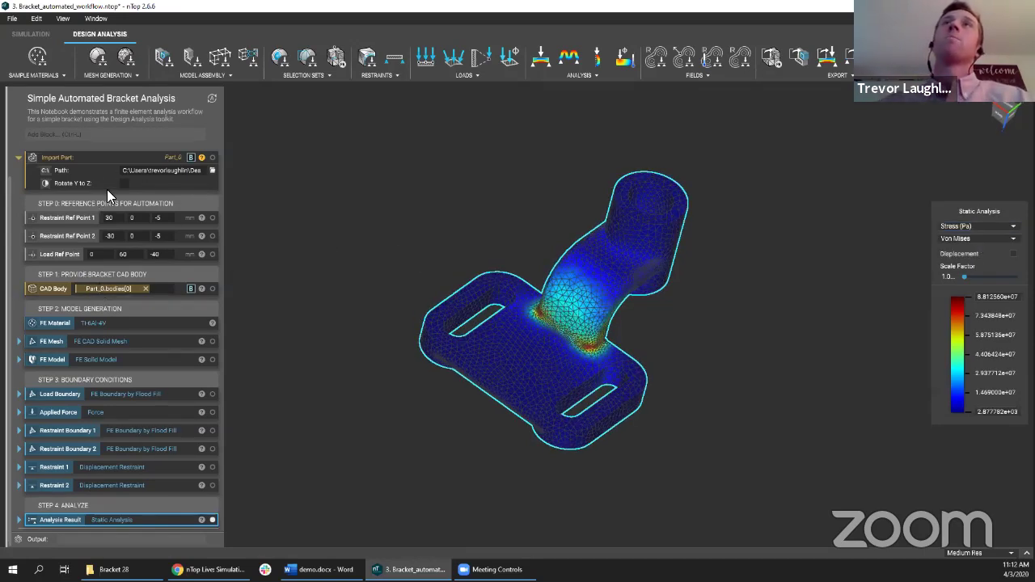
Step: Change the import path to bracket2.x_t and show both restraint reference points and the load reference point with the result
left_click(212, 171)
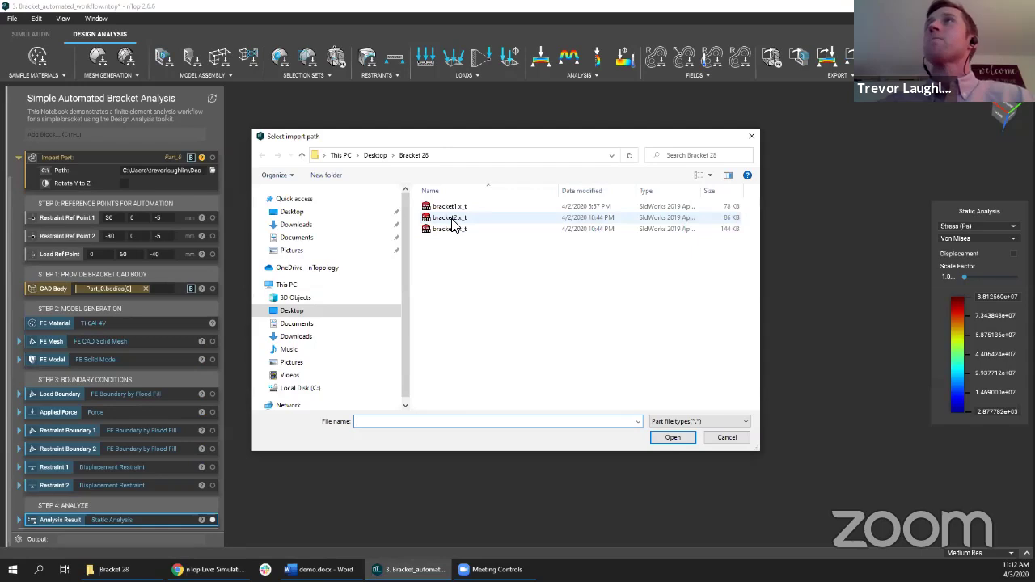
double_click(450, 219)
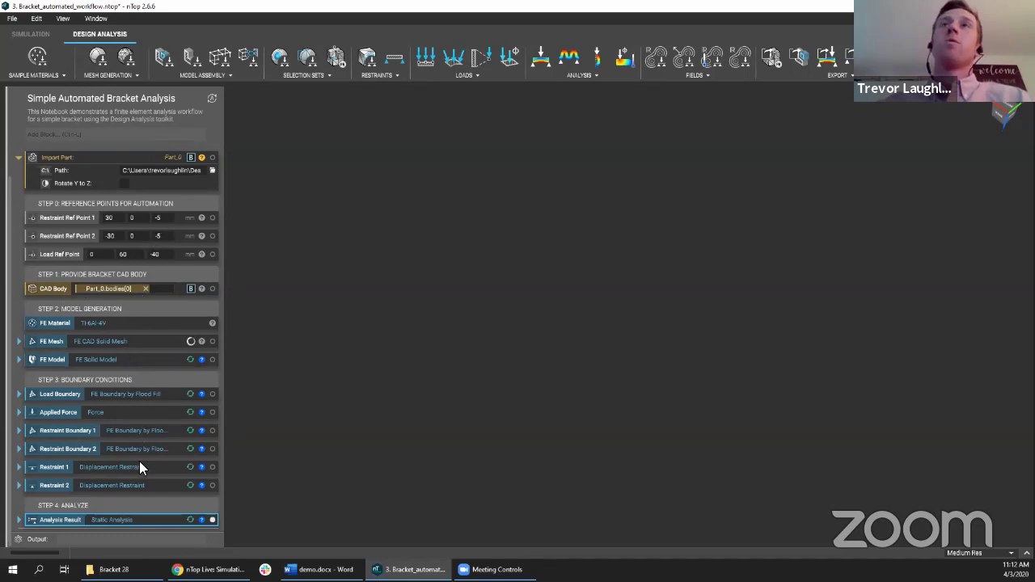
left_click(213, 217)
left_click(212, 235)
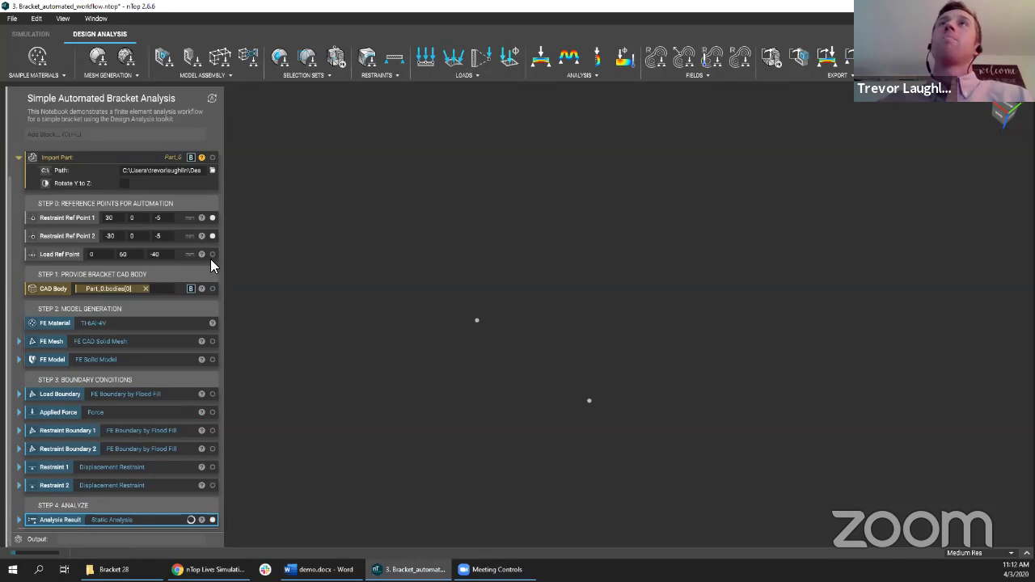
left_click(211, 253)
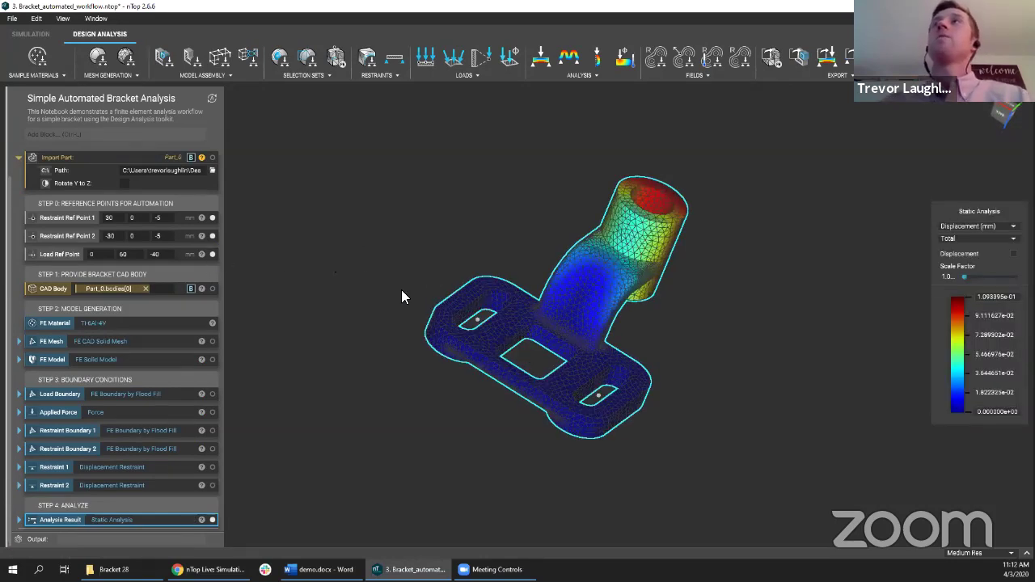
right_click_drag(402, 296, 306, 321)
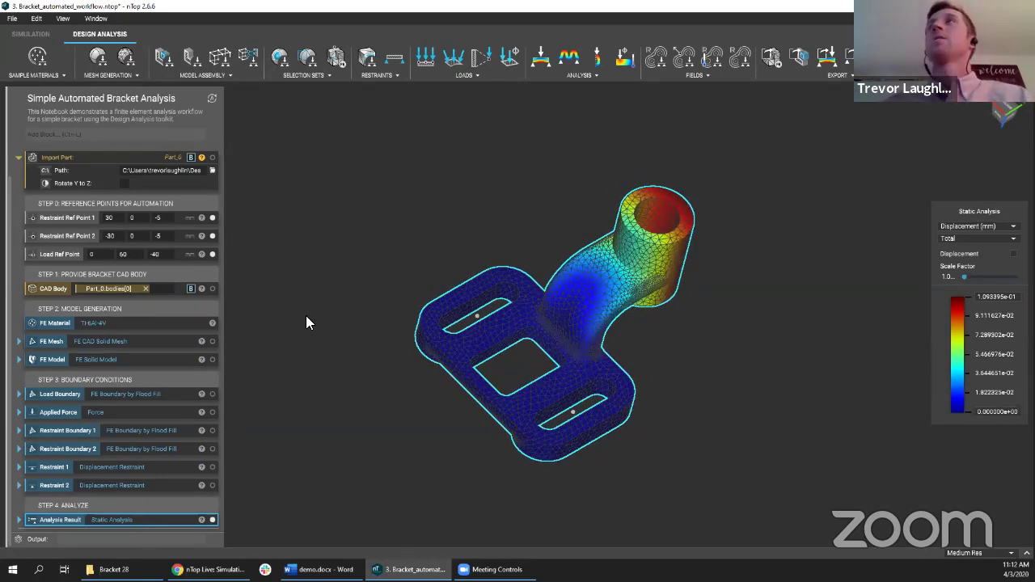
right_click_drag(474, 402, 511, 366)
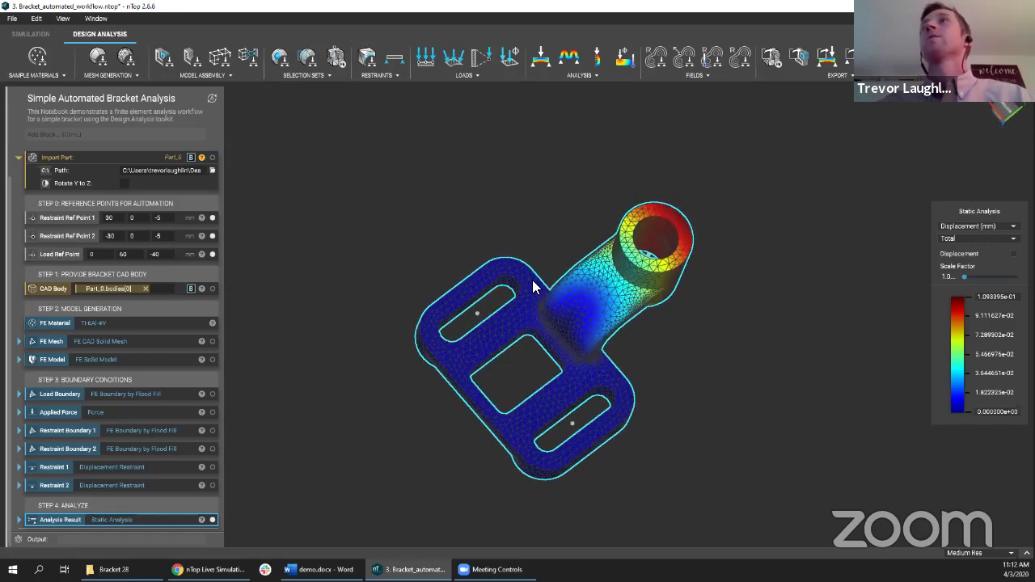
right_click_drag(532, 285, 516, 353)
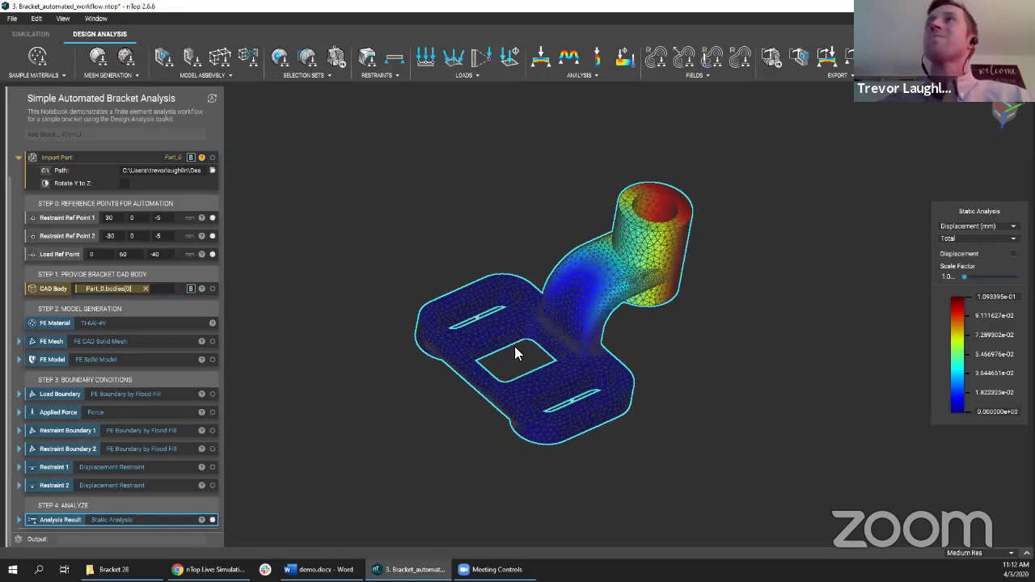
Step: Change the import path to bracket3.x_t and check the FE Mesh block's settings
left_click(211, 172)
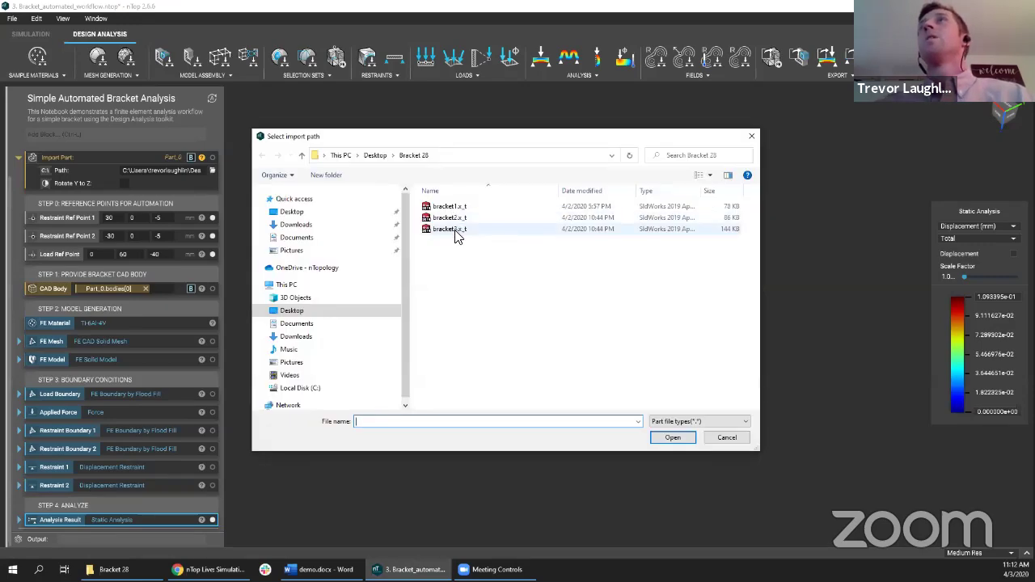
double_click(451, 229)
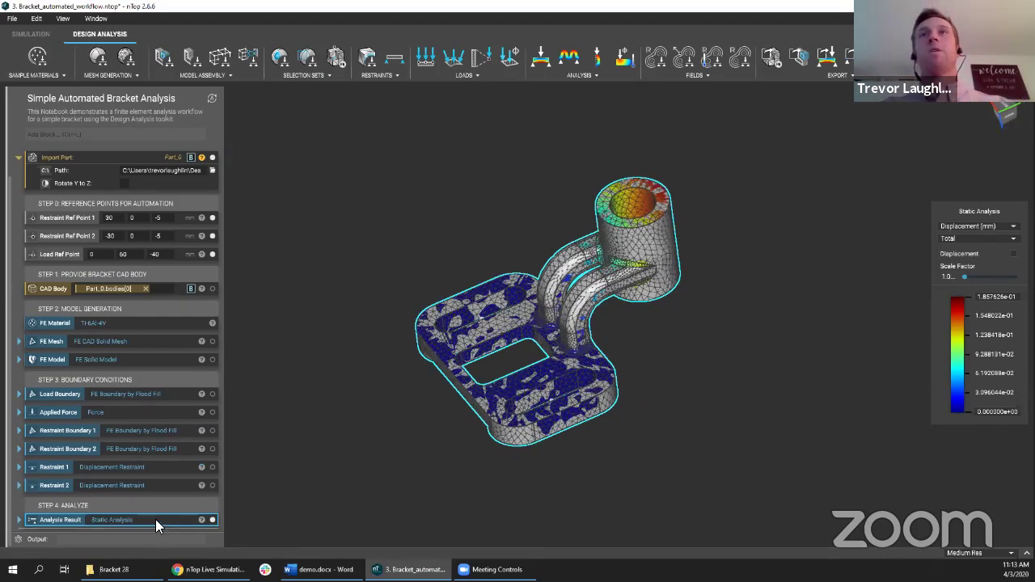
right_click_drag(341, 409, 393, 400)
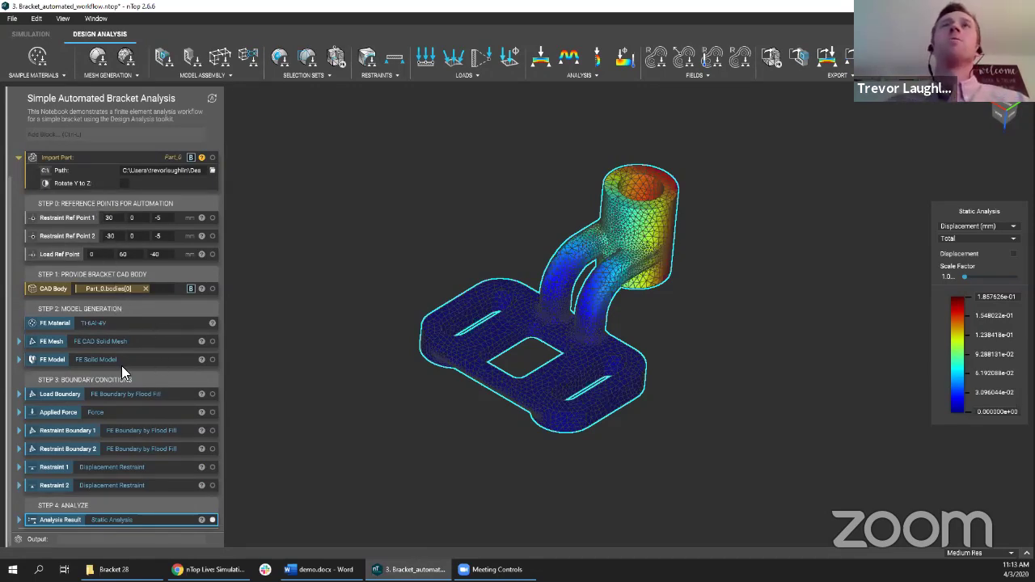
left_click(18, 342)
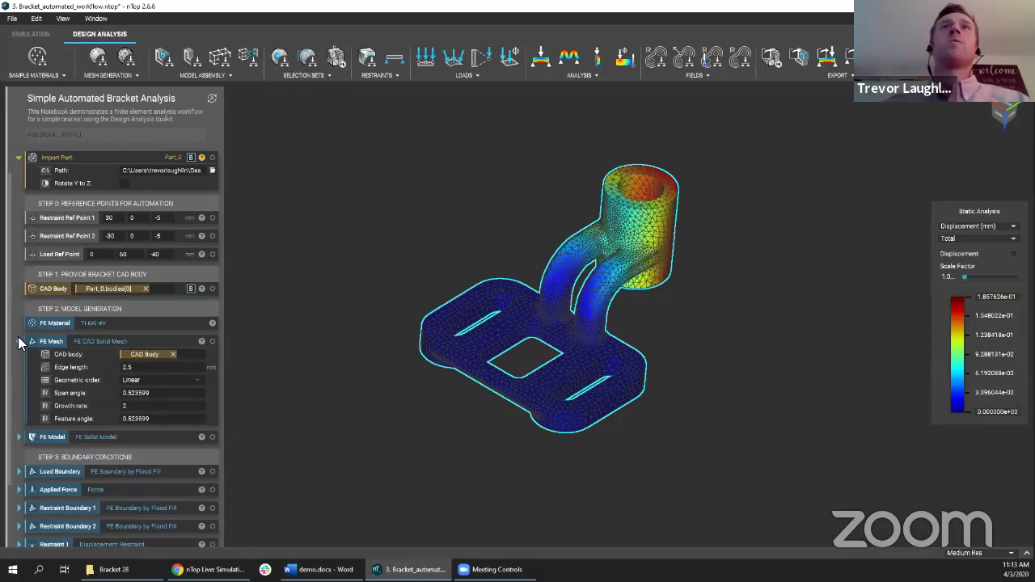
left_click(18, 338)
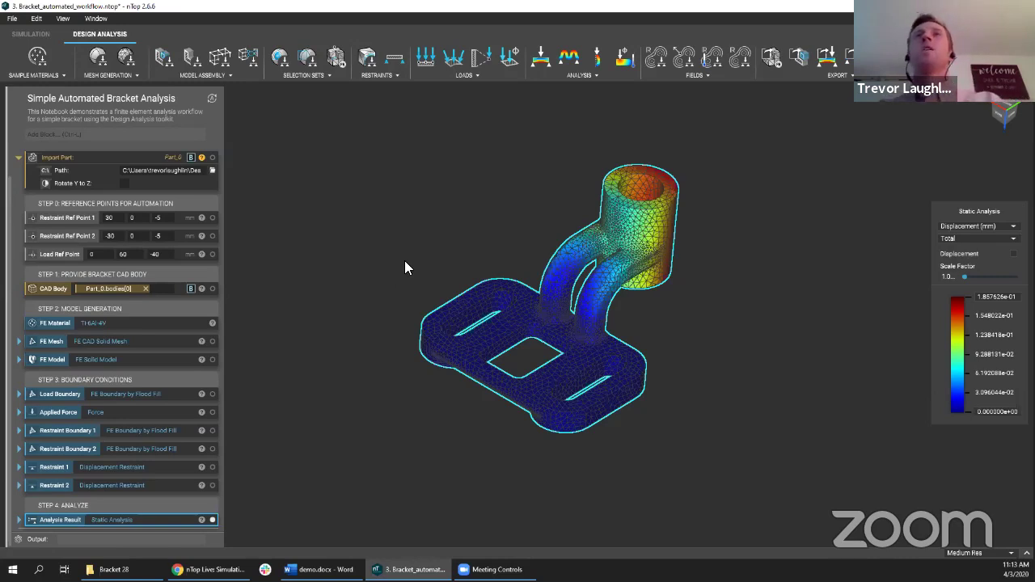
Step: Delete the Import Part block and move the CAD Body with its Step 1 heading into the notebook's inputs
left_click(145, 211)
left_click(96, 183)
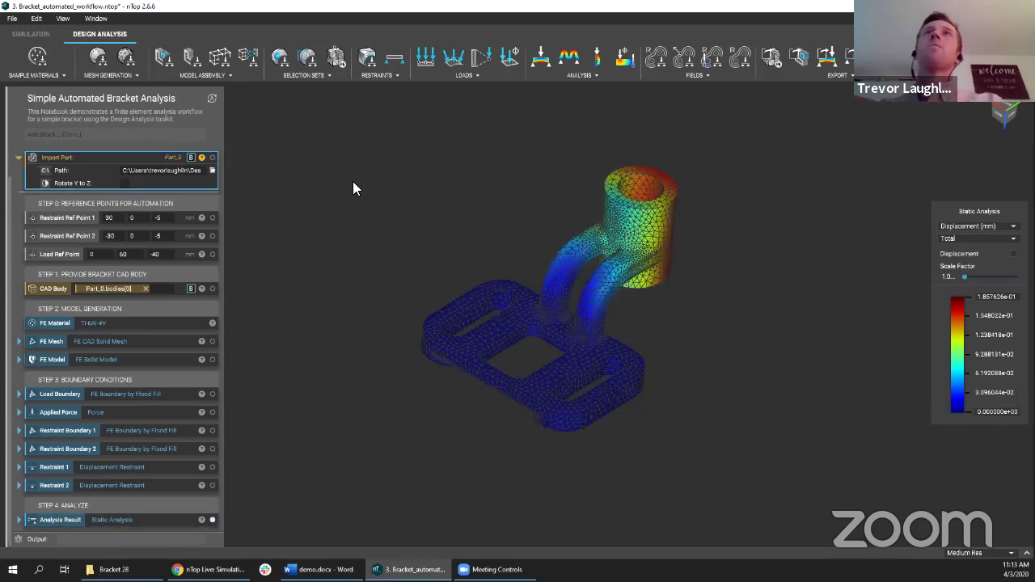
key("Delete")
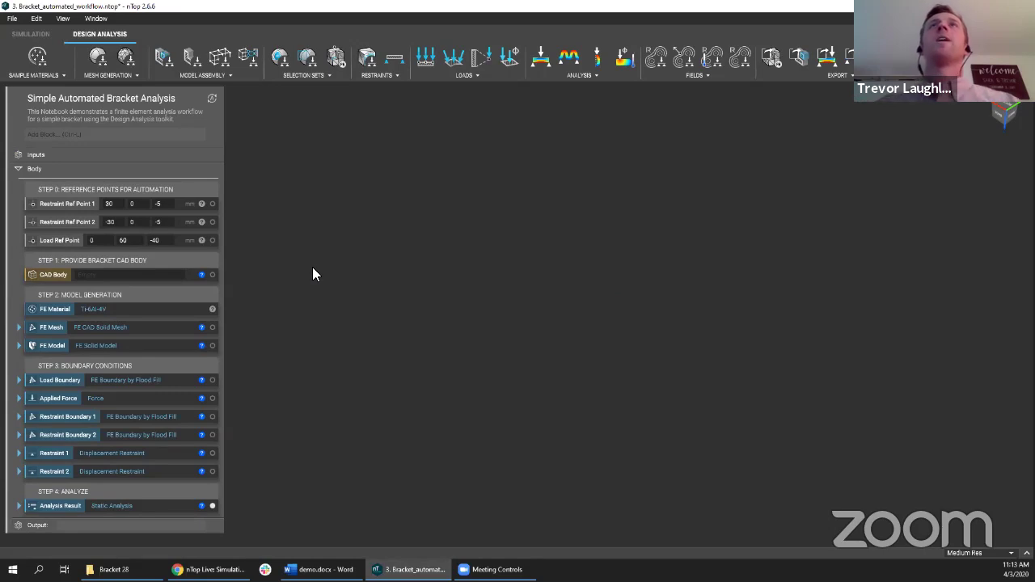
left_click_drag(64, 273, 73, 157)
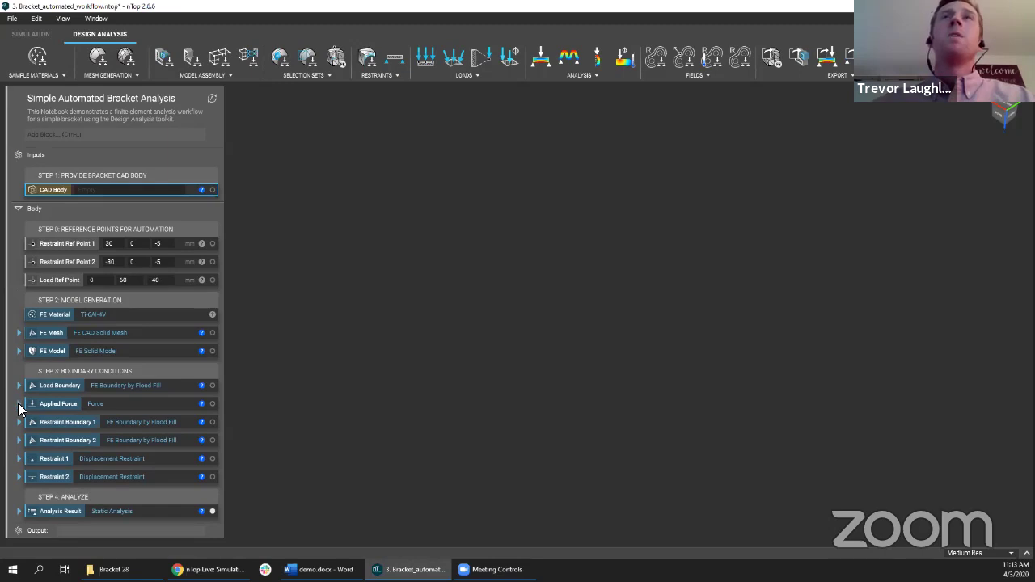
Step: Make the Applied Force's vector a variable, move it into the notebook's inputs, and set Analysis Result as the output
left_click(19, 405)
right_click(66, 435)
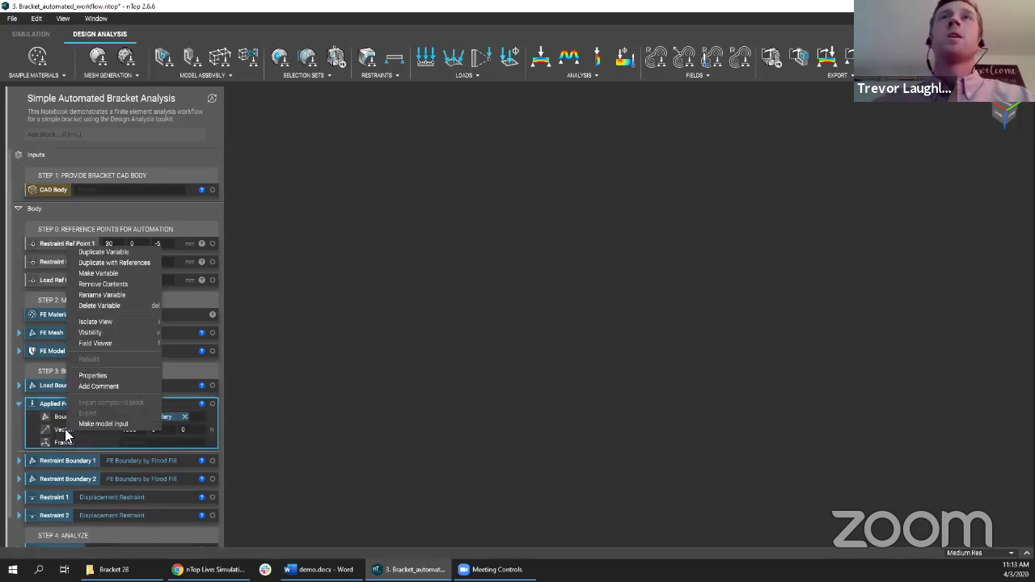
left_click(95, 283)
left_click(18, 421)
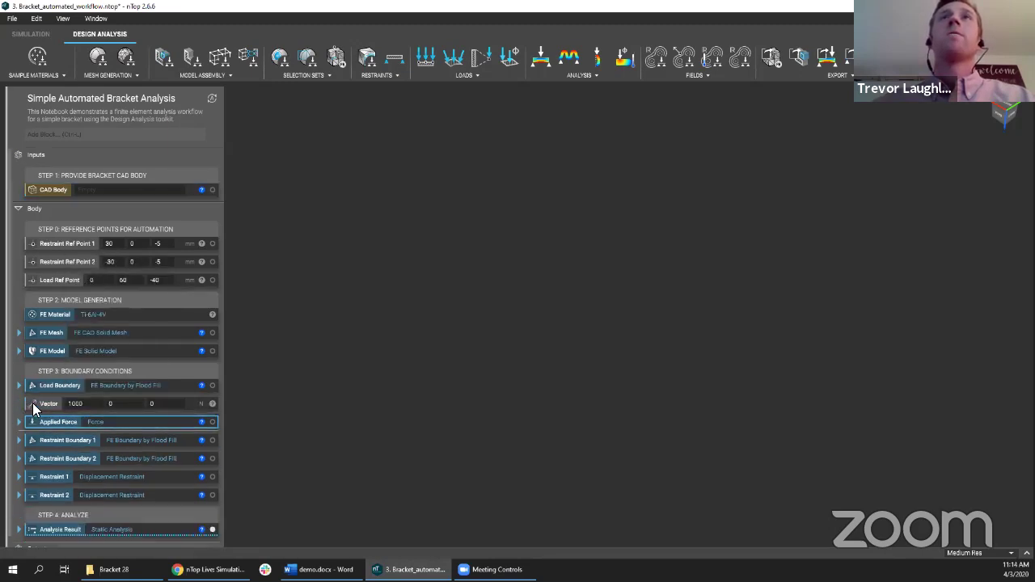
left_click_drag(49, 403, 66, 199)
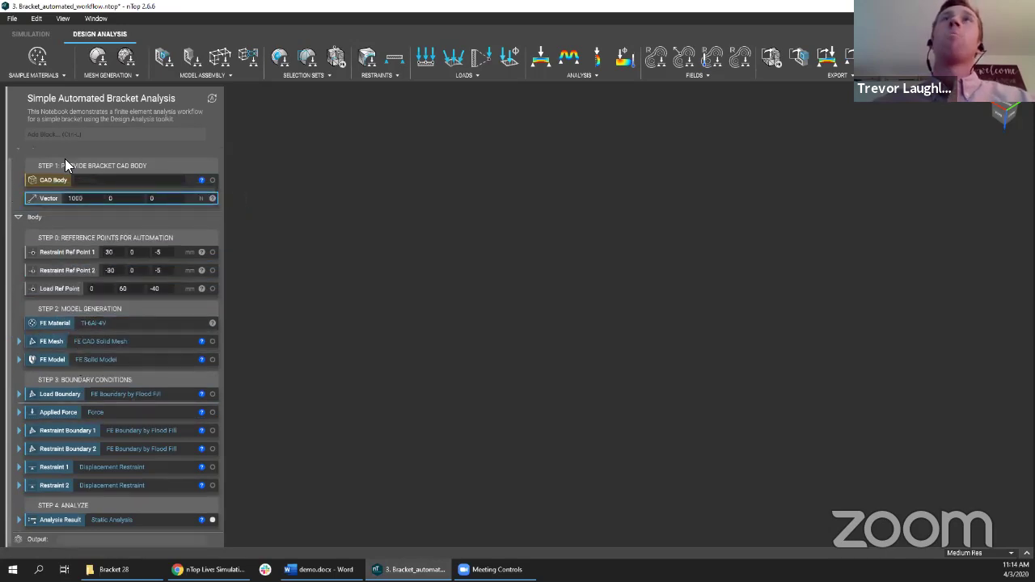
left_click(55, 520)
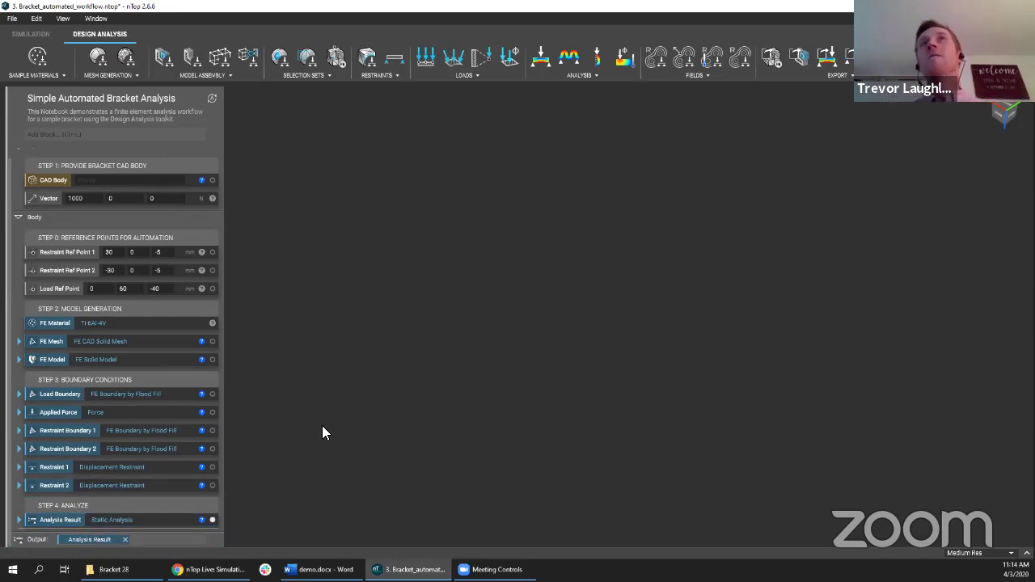
left_click(14, 20)
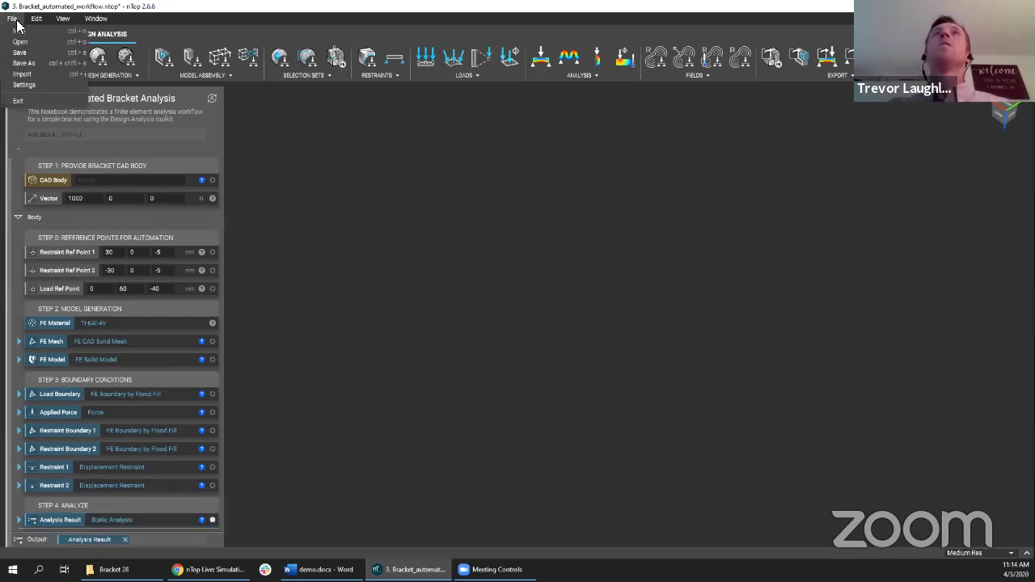
left_click(24, 63)
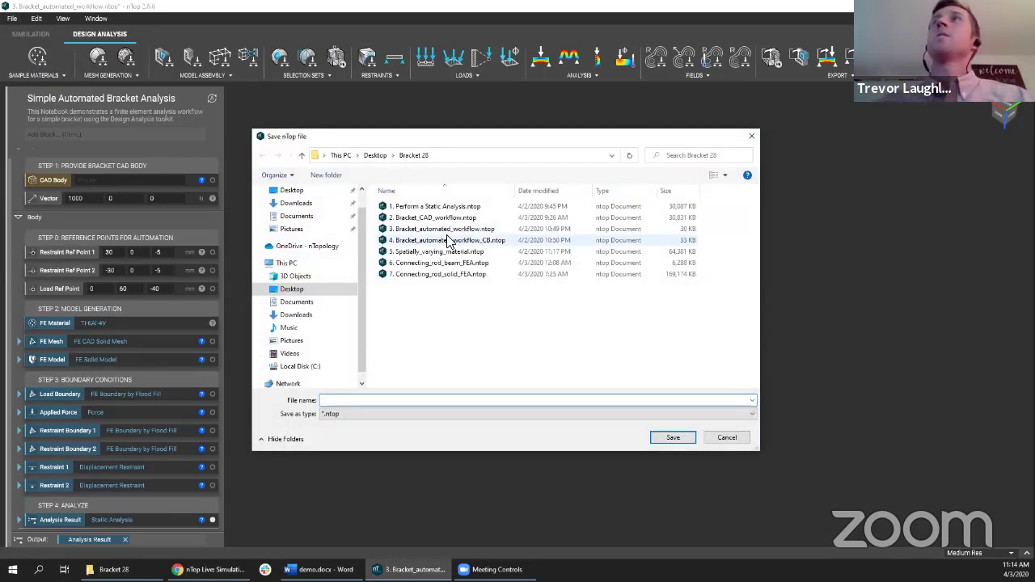
left_click(449, 240)
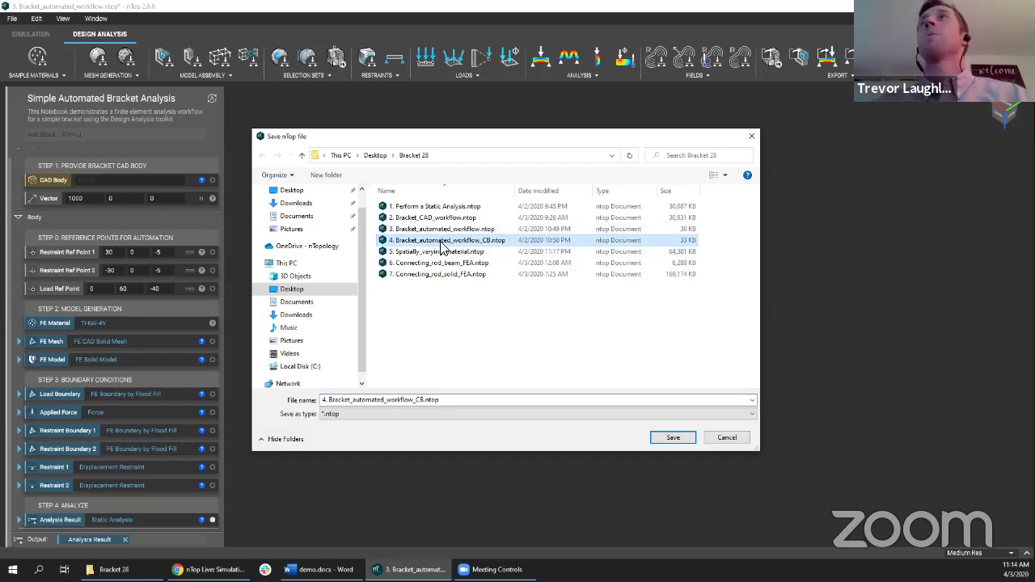
left_click(713, 437)
Step: Create a new notebook without saving the current one and import 4. Bracket_automated_workflow_CB.ntop as a custom block
key("ctrl+n")
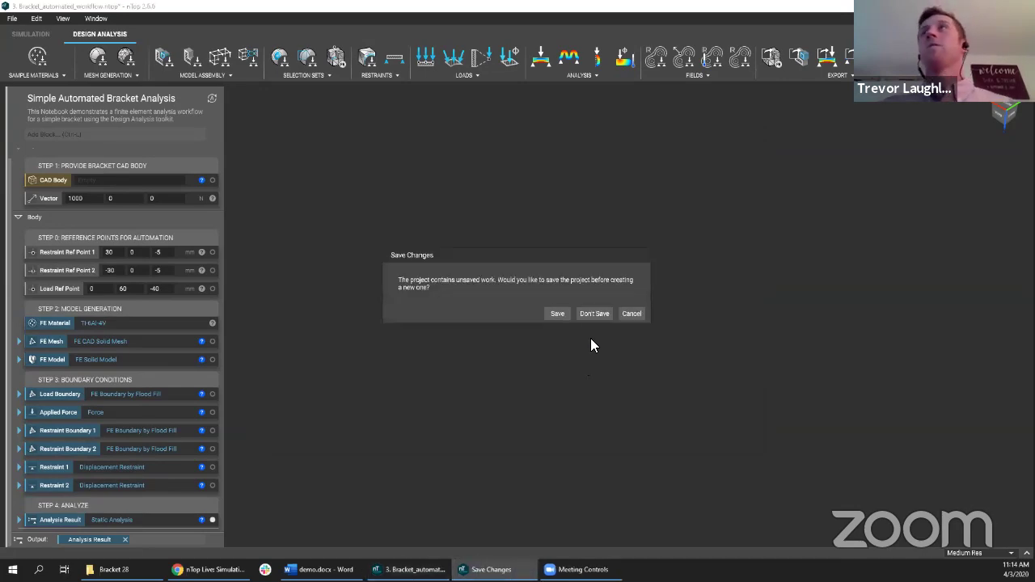
left_click(598, 314)
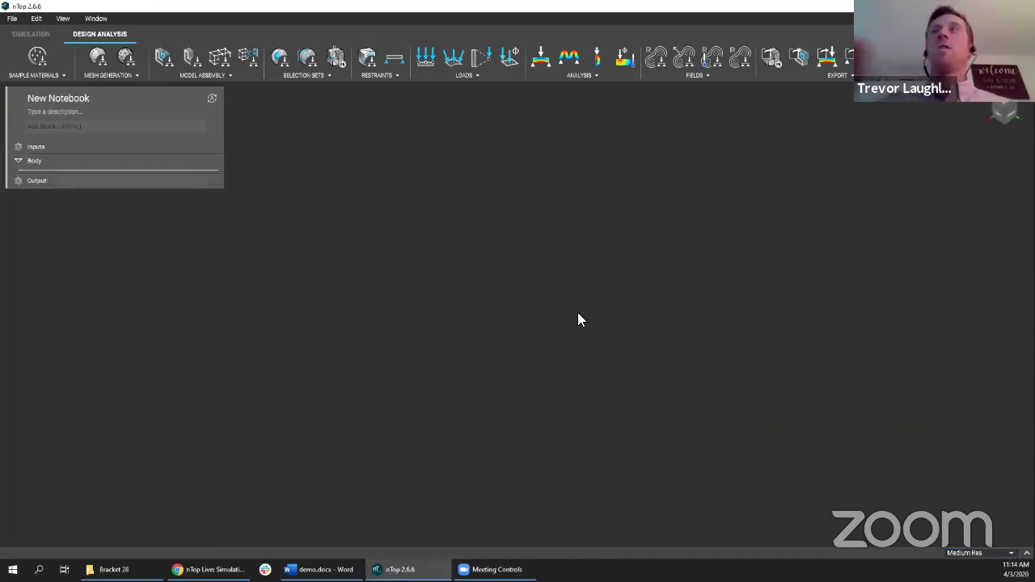
key("ctrl+i")
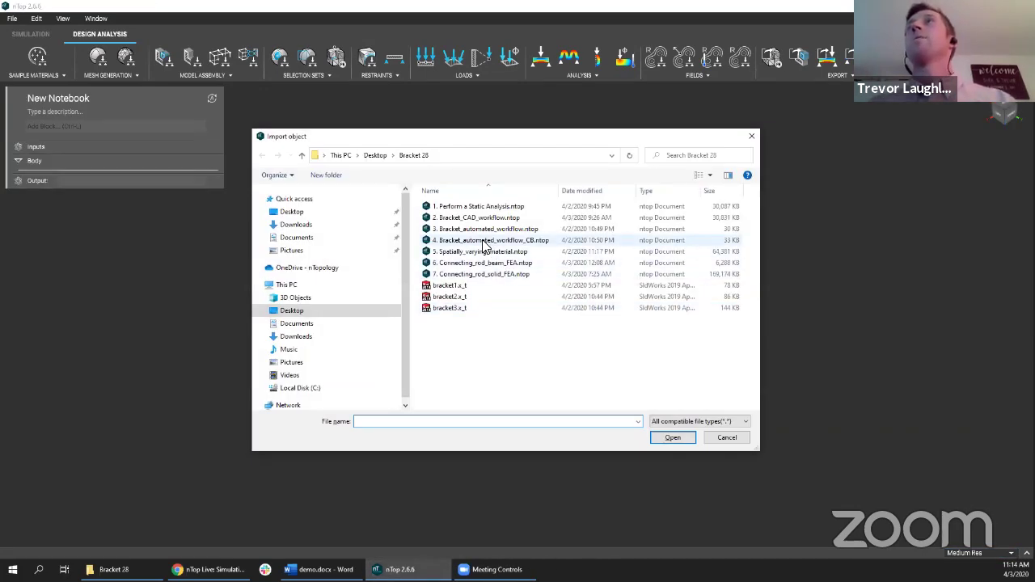
double_click(484, 241)
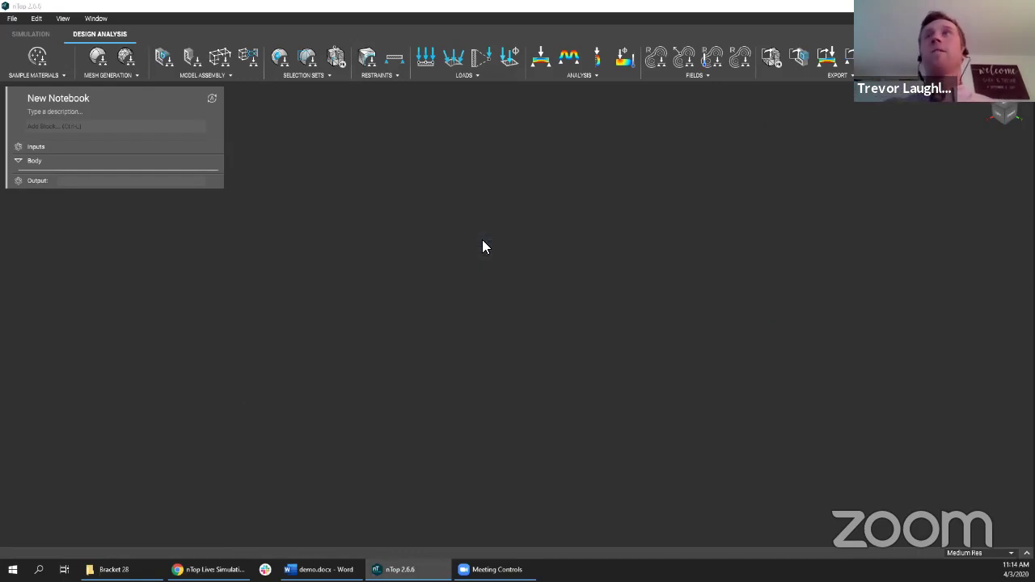
Step: Import bracket3.x_t and extract its solid body as a separate CAD Body variable
key("ctrl+i")
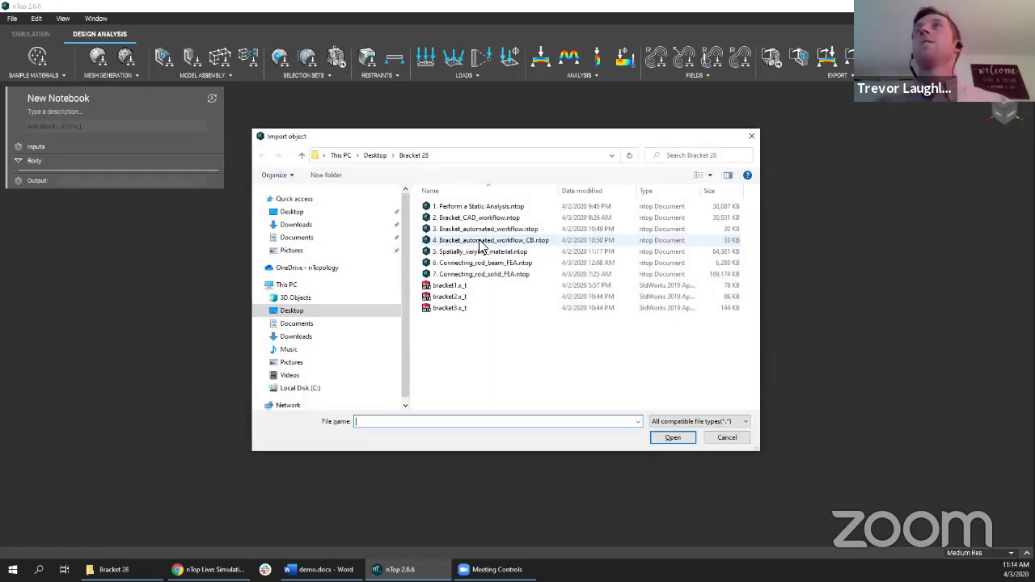
double_click(463, 309)
right_click_drag(333, 328, 462, 300)
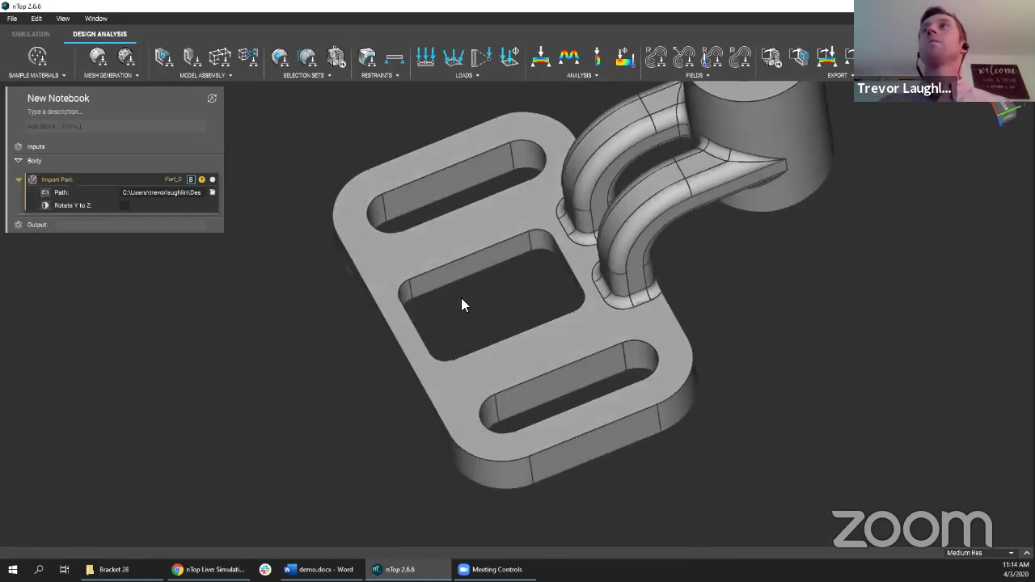
left_click(472, 244)
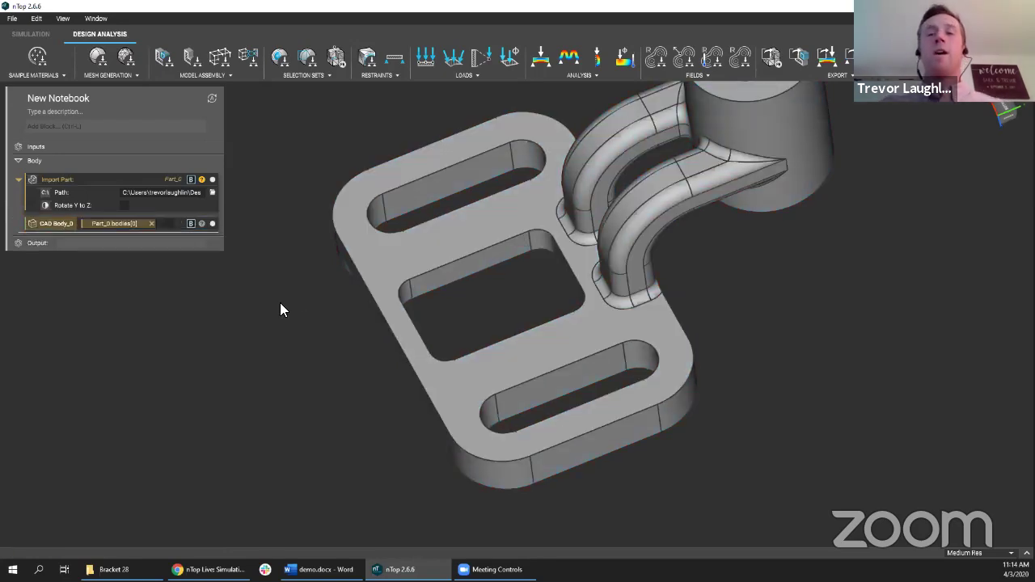
Step: Add the Simple Automated Bracket Analysis block, assign CAD Body_0 as its CAD Body, and view the resulting static analysis
key("ctrl+l")
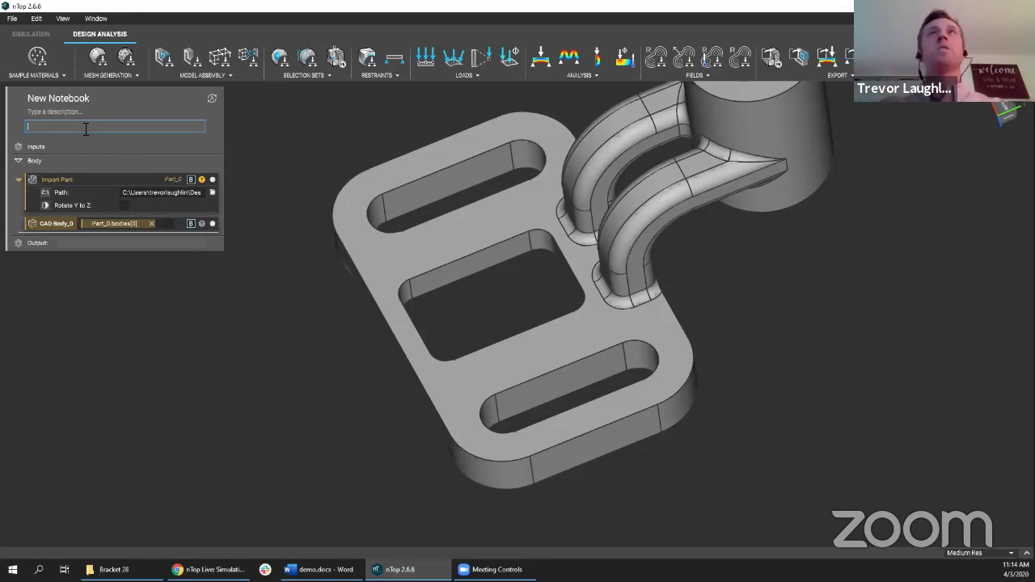
type("brack")
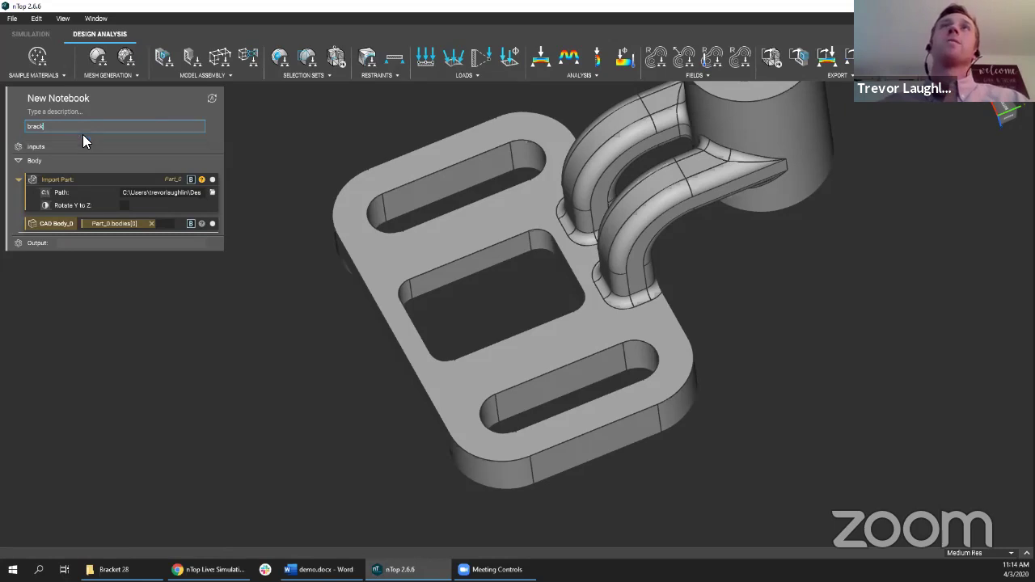
left_click(82, 137)
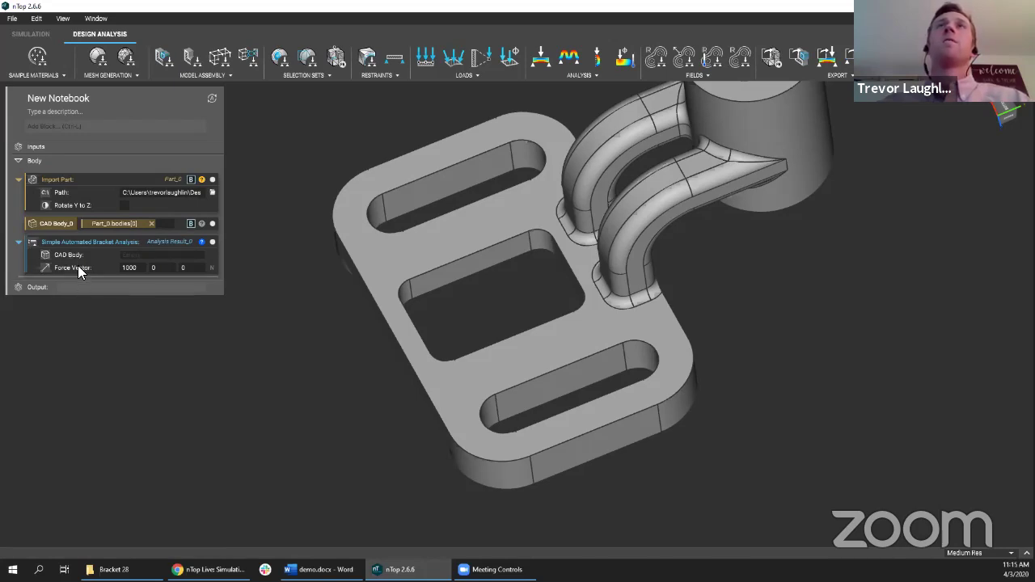
left_click_drag(64, 223, 115, 254)
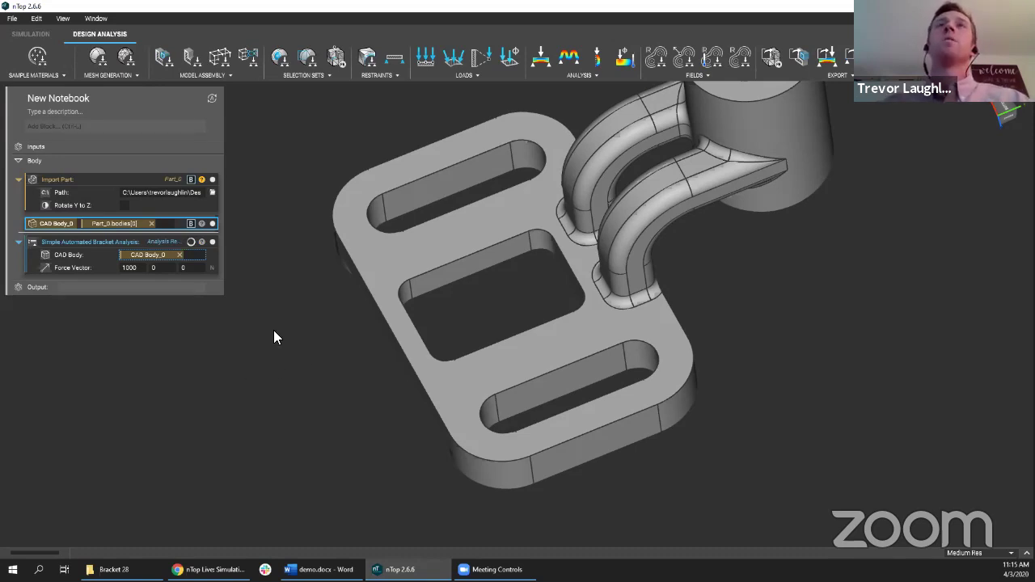
right_click_drag(273, 330, 317, 329)
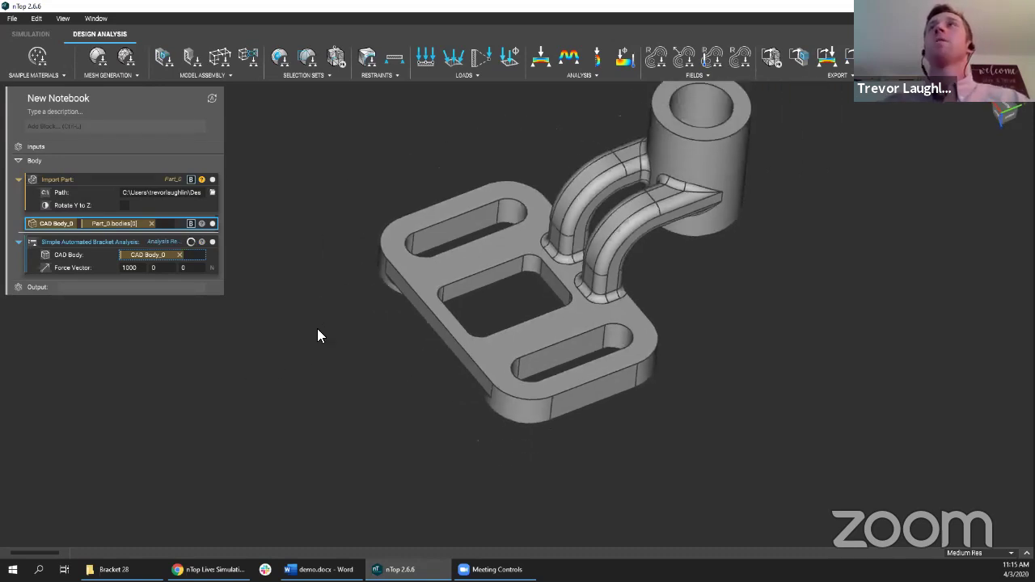
left_click(91, 244)
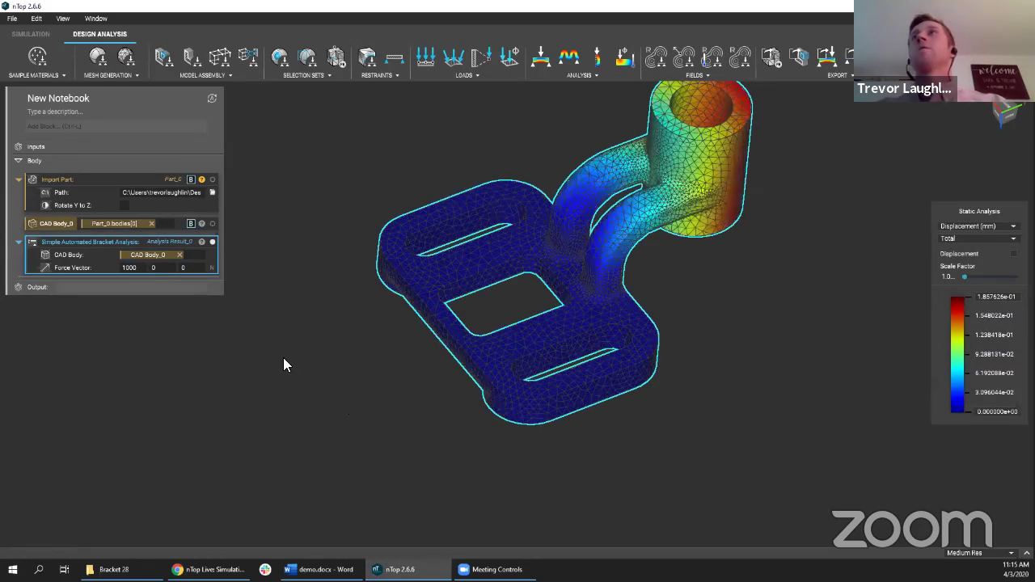
right_click_drag(273, 375, 331, 355)
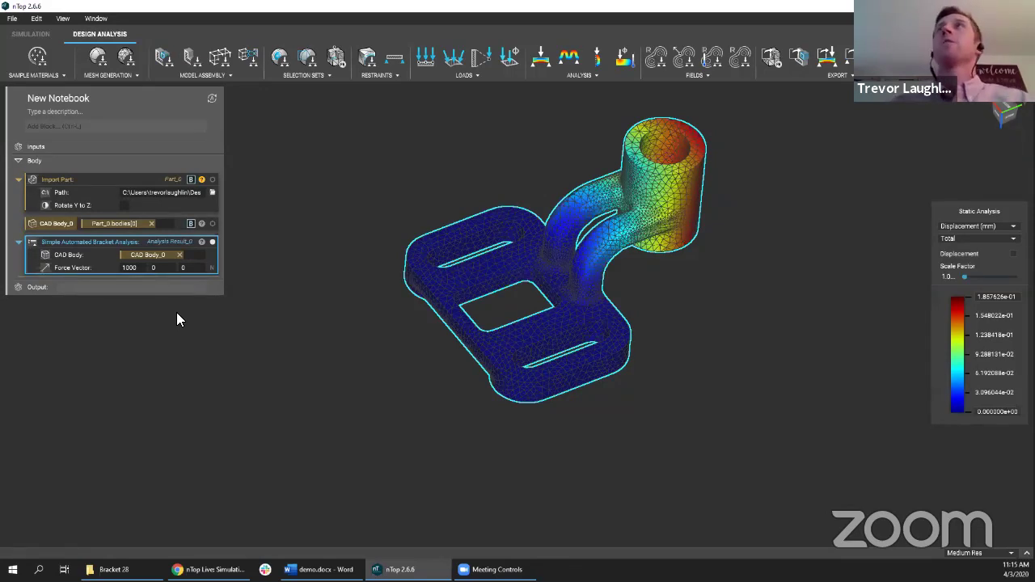
Step: Set the X component of the analysis block's Force Vector to 1500 N
double_click(130, 270)
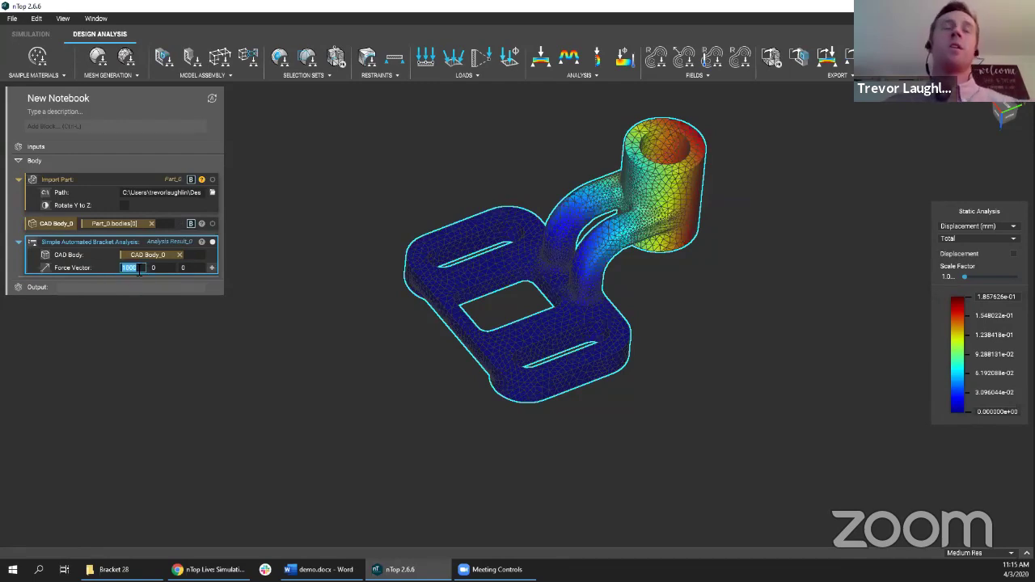
type("1500")
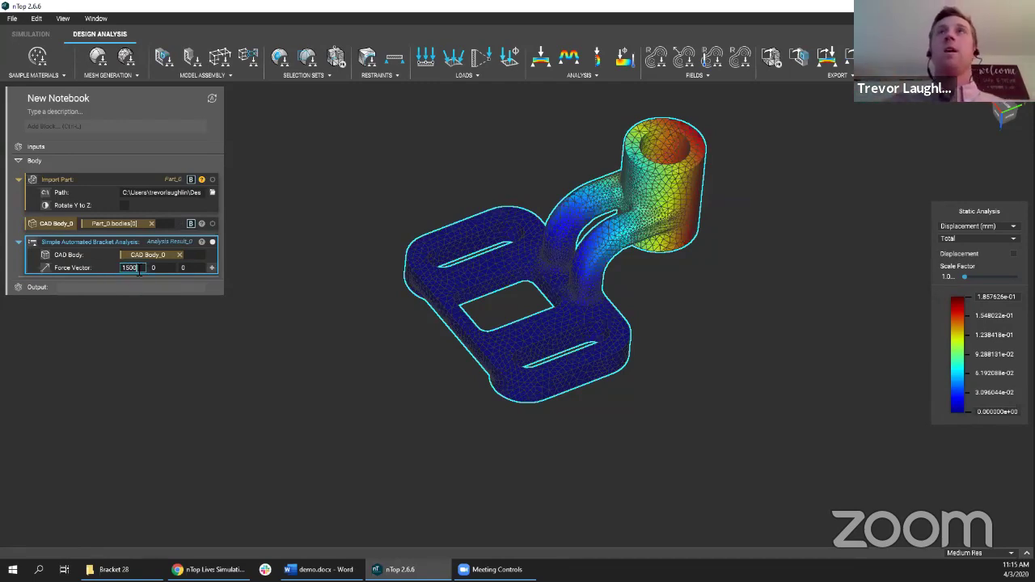
key("Return")
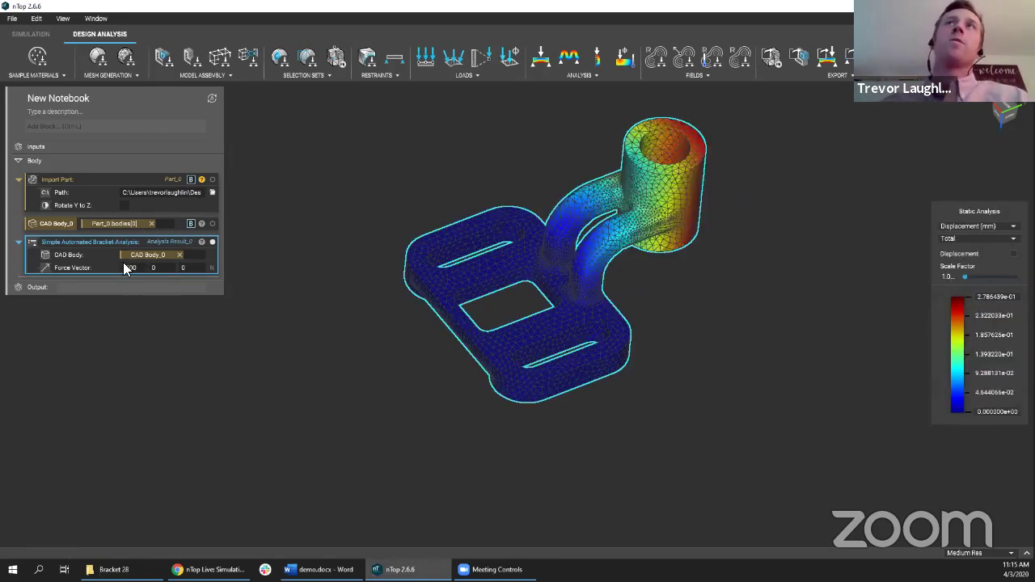
Step: Display the static analysis result as Stress (Pa) and inspect the stress distribution on the bracket
left_click(958, 227)
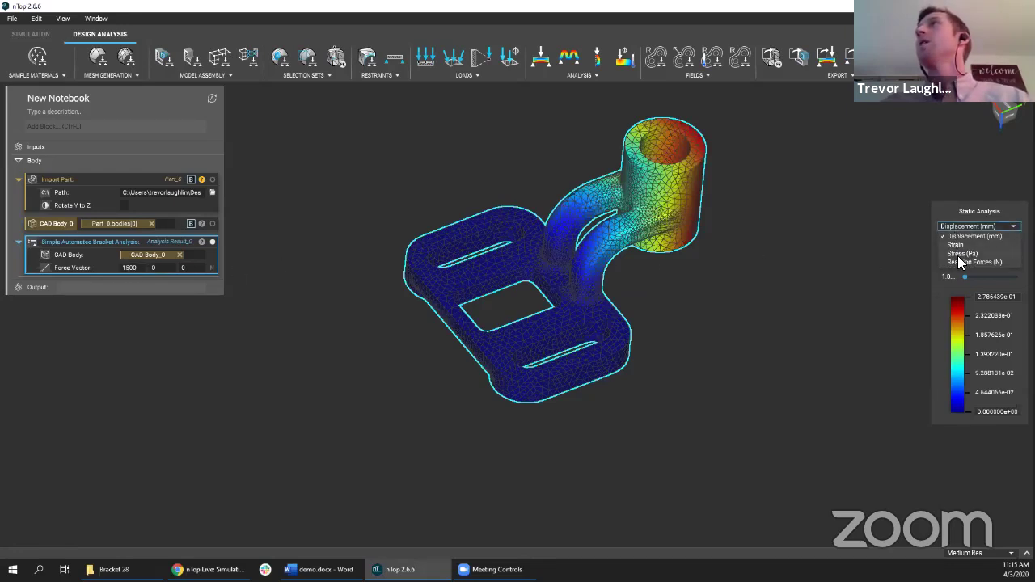
left_click(957, 254)
right_click_drag(630, 287, 391, 328)
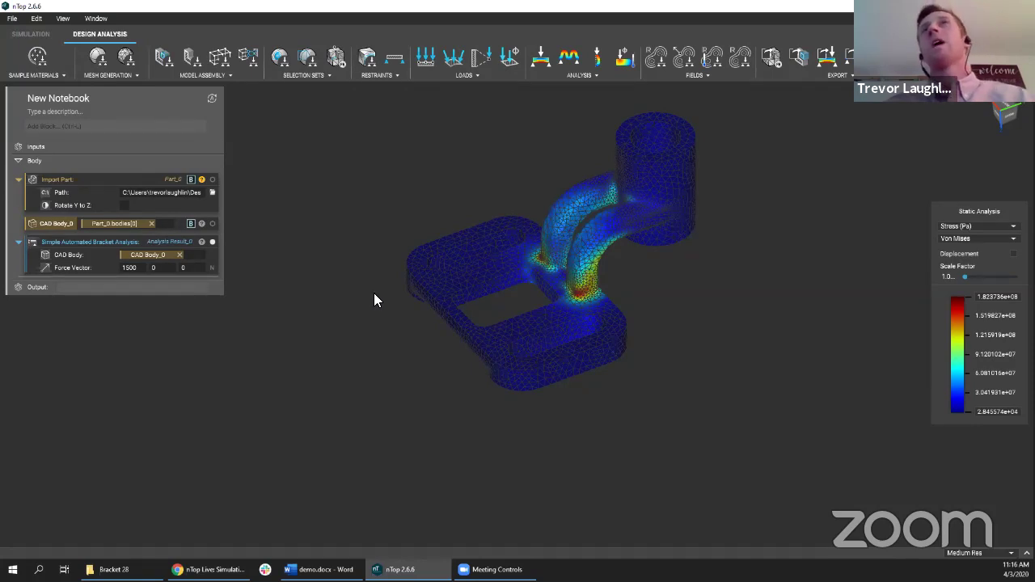
left_click(90, 249)
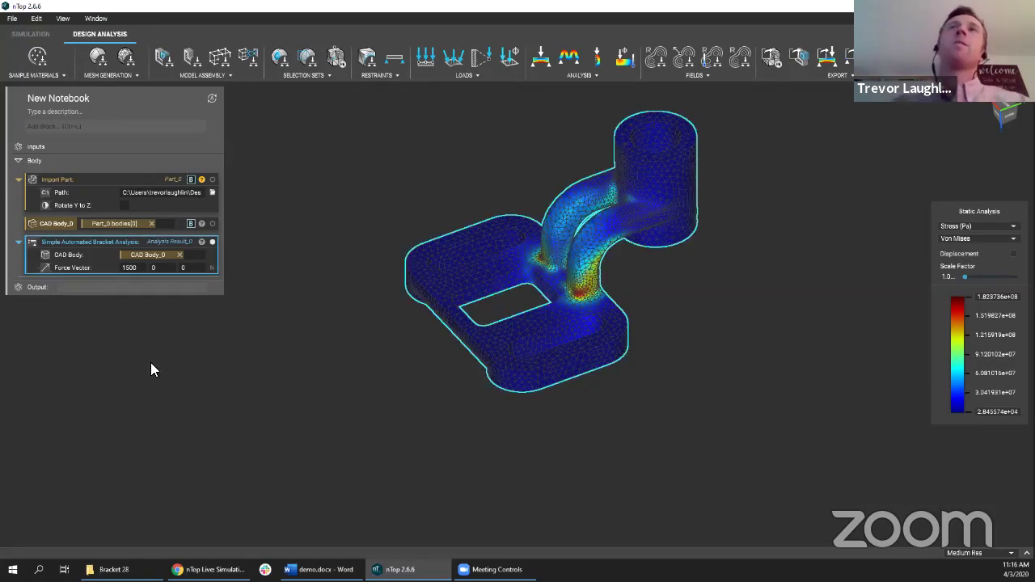
left_click(129, 367)
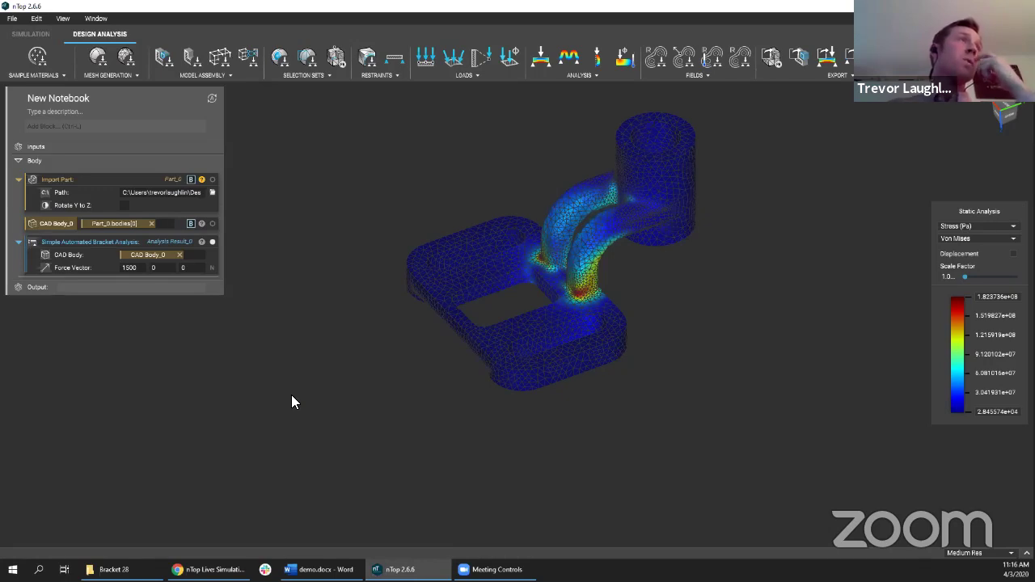
Step: Discard the current notebook, open 5. Spatially_varying_material.ntop, and view the sample box from different angles
key("ctrl+n")
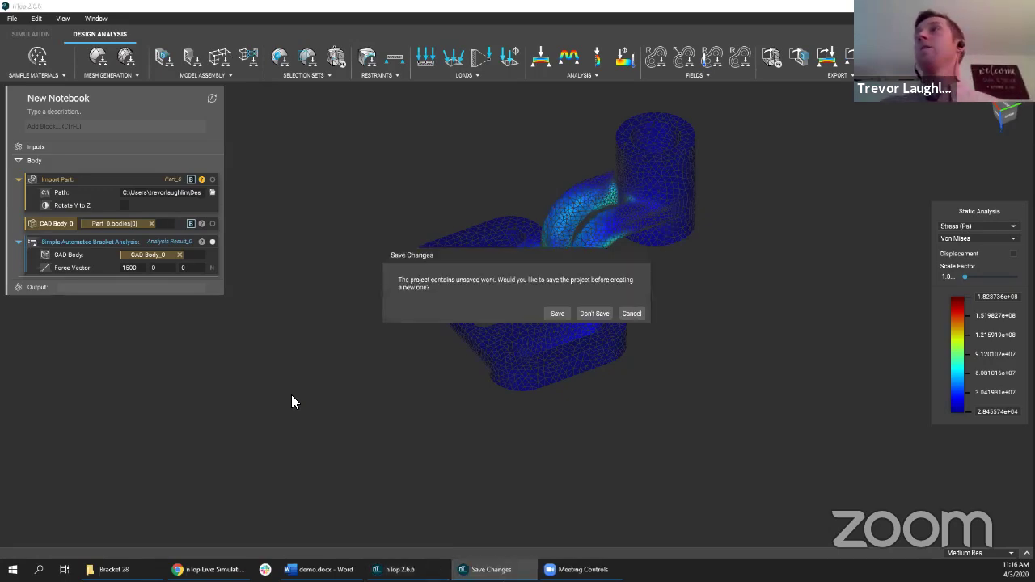
left_click(595, 313)
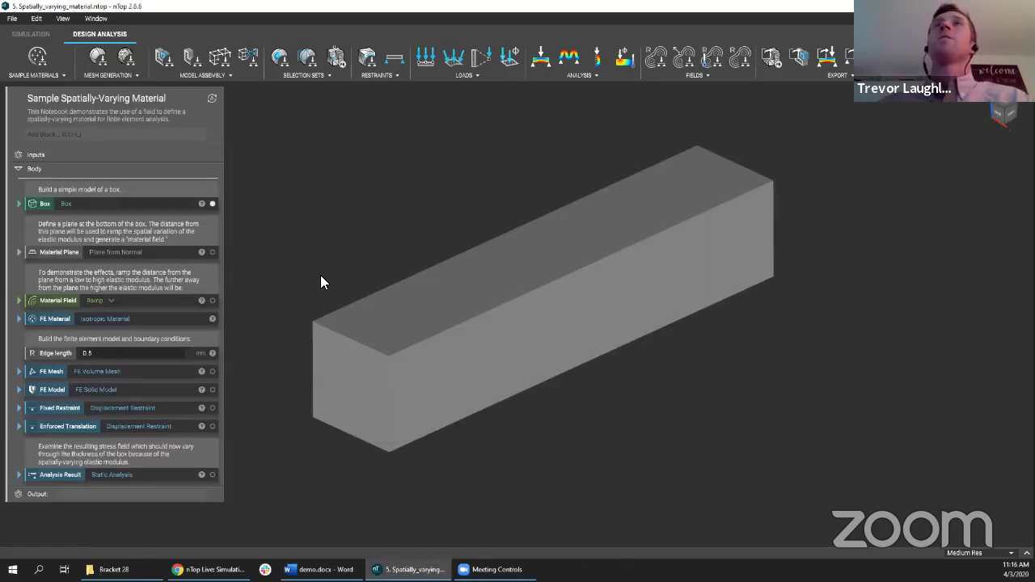
right_click_drag(320, 281, 298, 220)
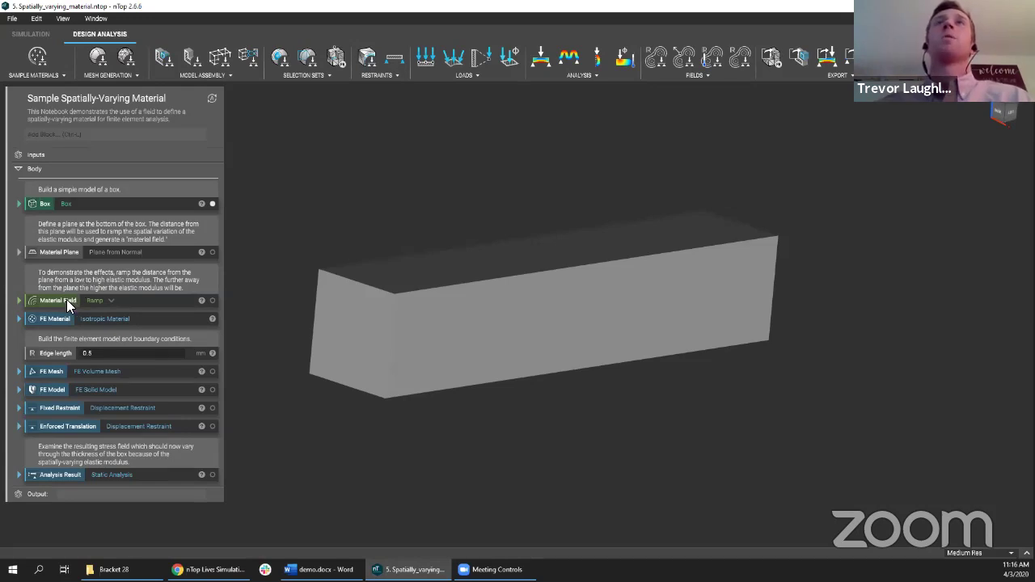
right_click_drag(541, 316, 301, 248)
right_click_drag(395, 251, 364, 283)
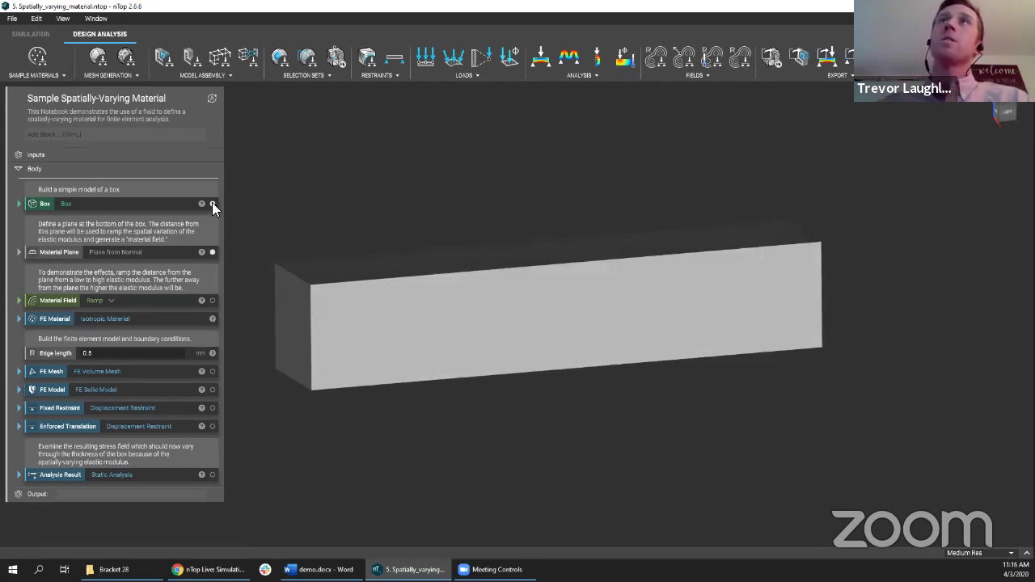
Step: Orbit to the underside of the box and toggle the Material Plane's visibility to examine where the plane lies
right_click_drag(381, 313, 472, 308)
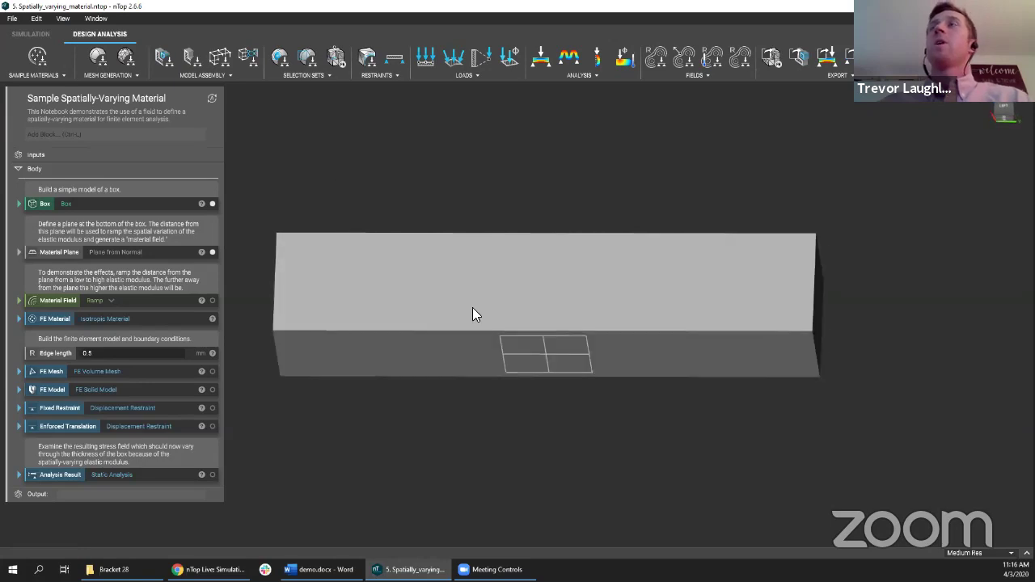
left_click(212, 252)
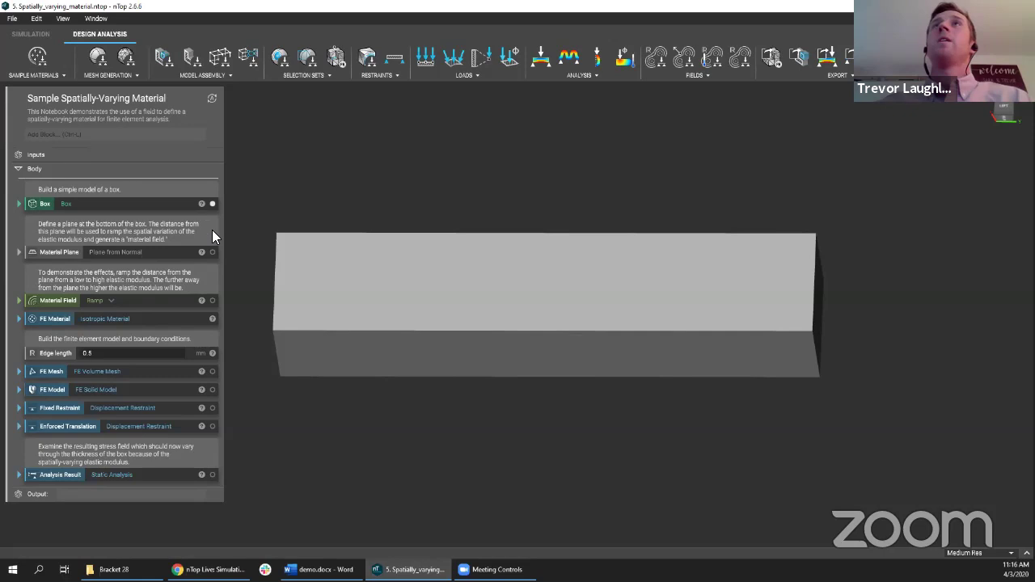
left_click(212, 252)
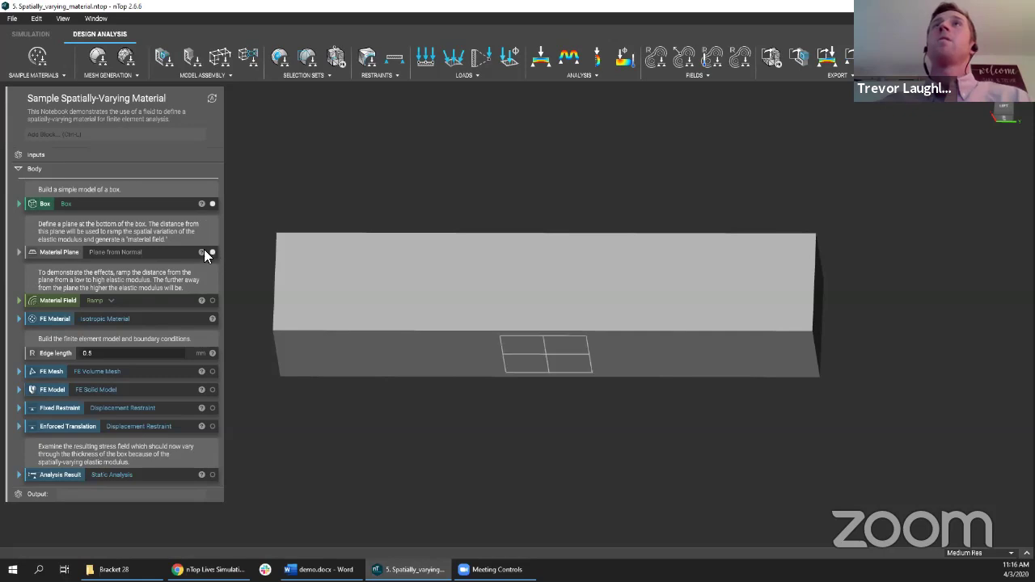
Step: Examine the ramp parameters of Material Field and the Young's modulus assignment in the FE Material's isotropic elastic property
left_click(18, 300)
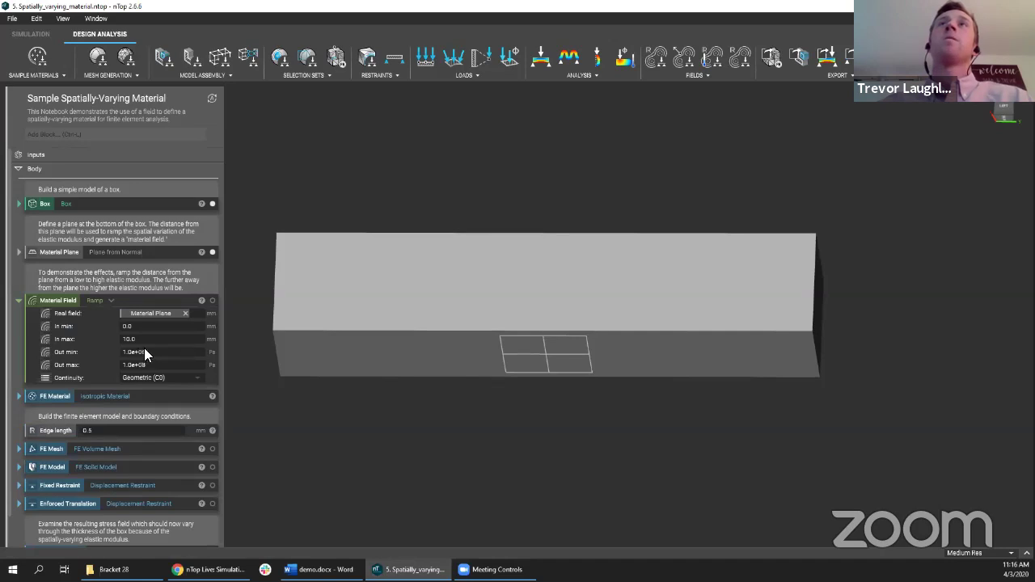
left_click(19, 300)
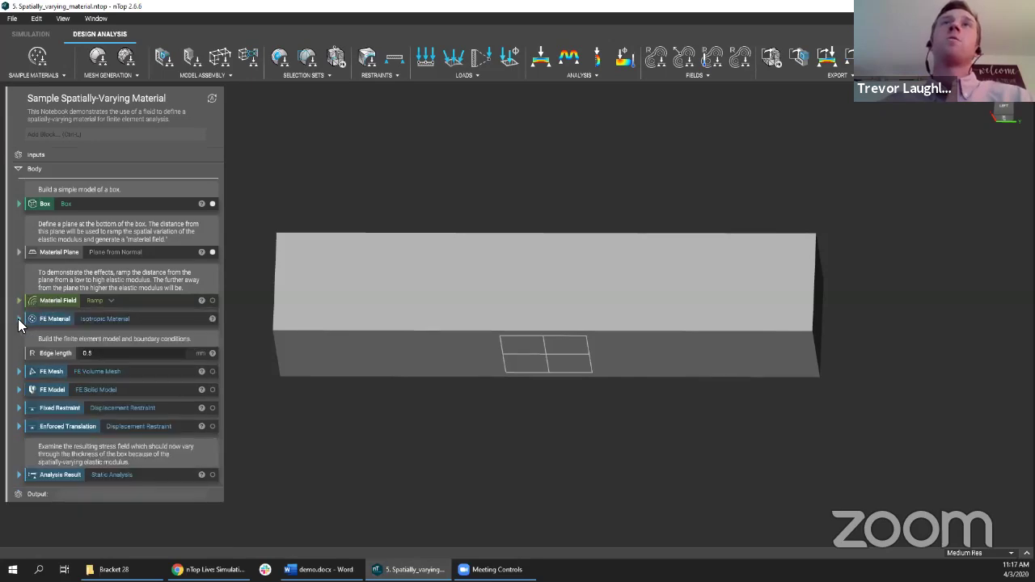
left_click(18, 320)
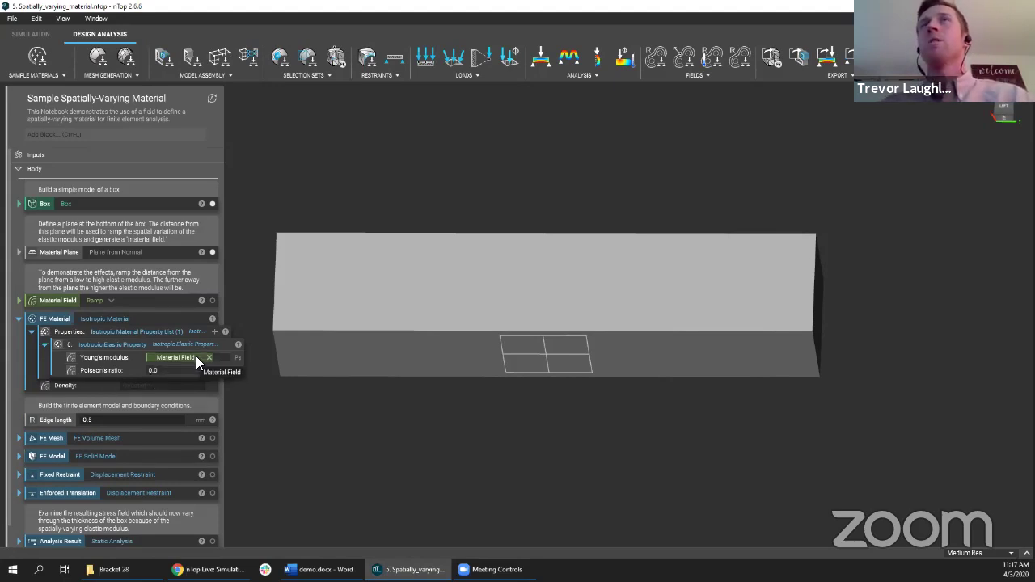
left_click(19, 318)
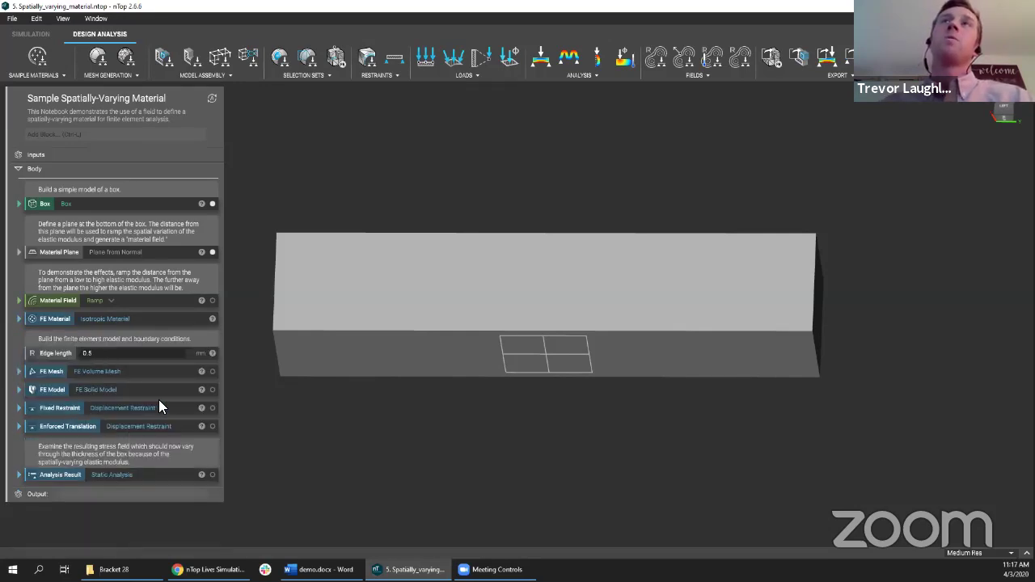
Step: Show the Analysis Result on the box in the left view and display it as Stress (Pa)
right_click_drag(319, 392, 270, 301)
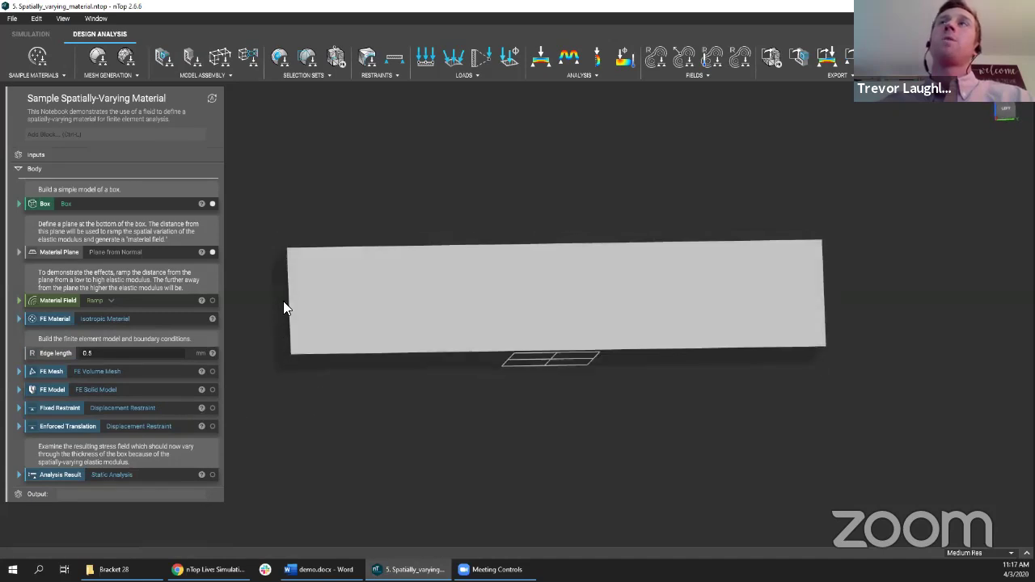
right_click_drag(533, 351, 379, 403)
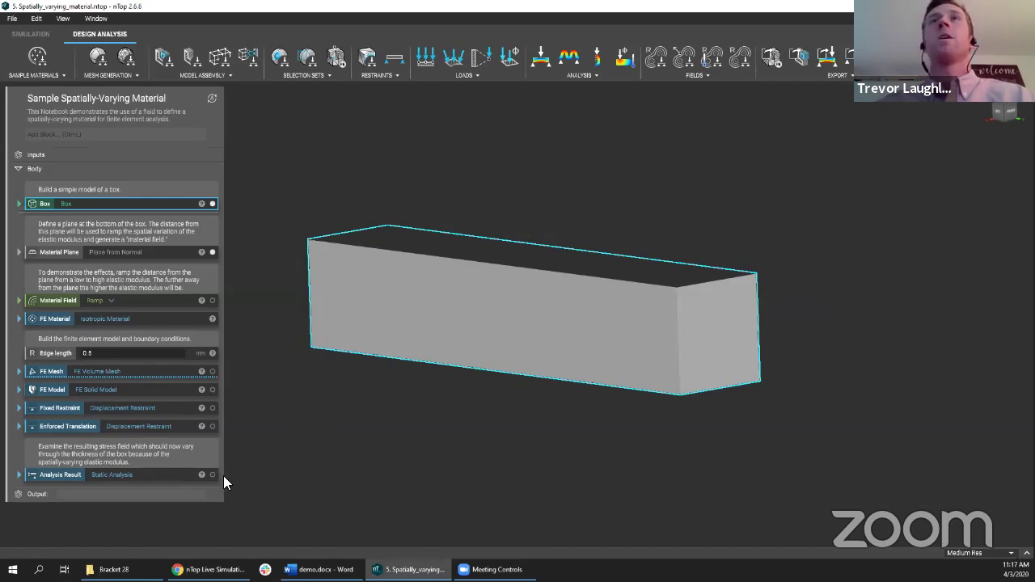
left_click(181, 476)
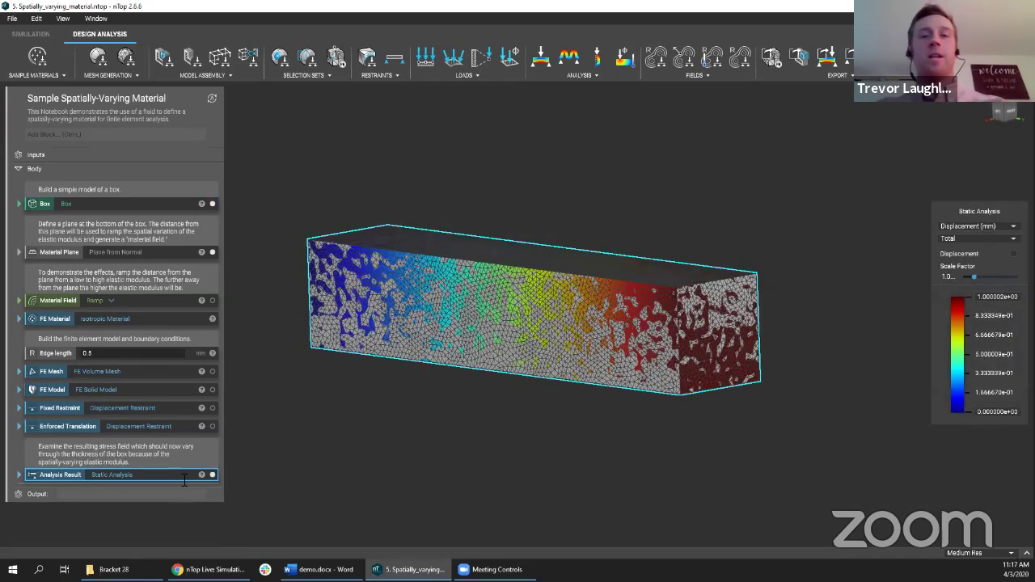
left_click(1001, 113)
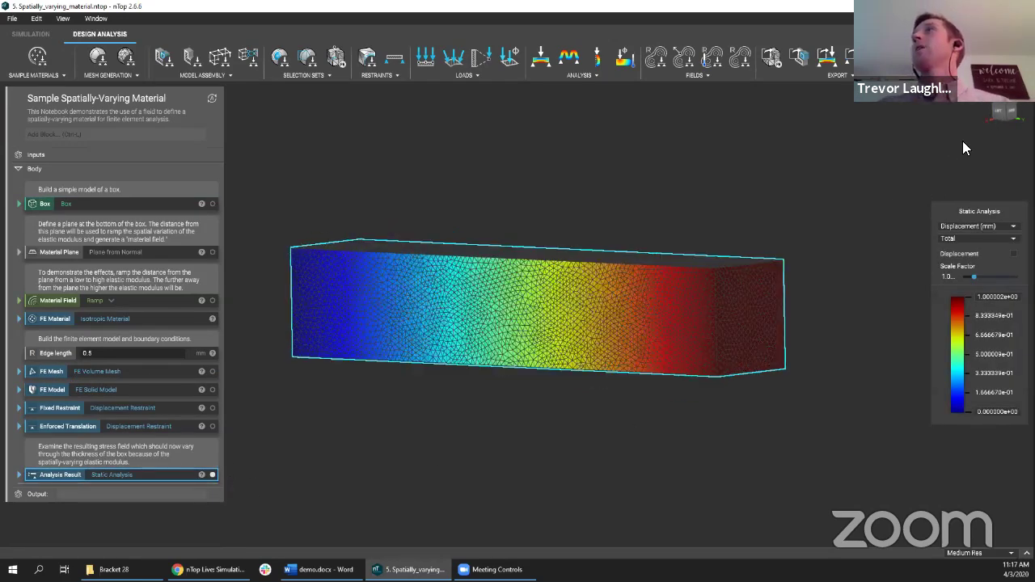
left_click(968, 225)
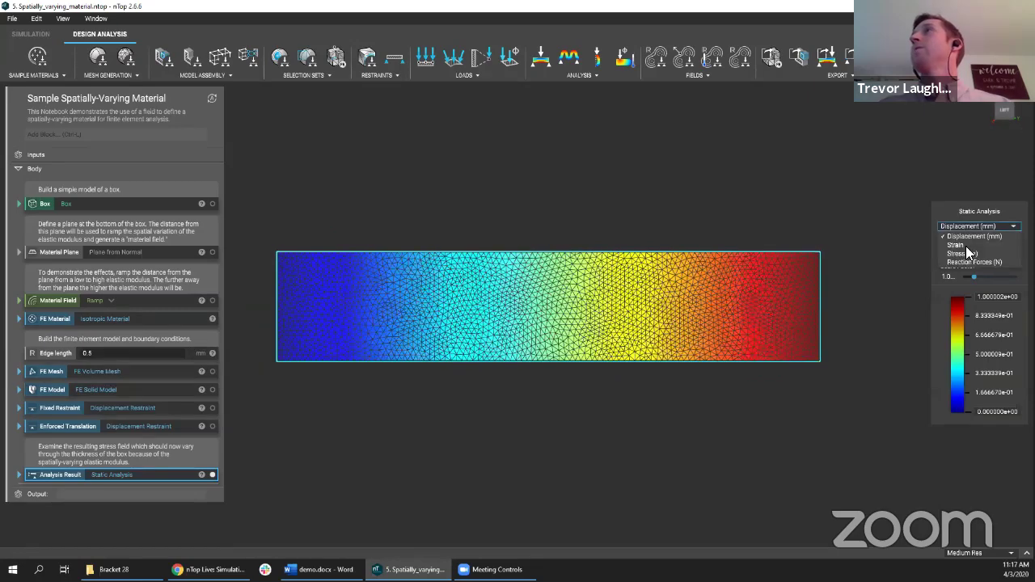
left_click(962, 253)
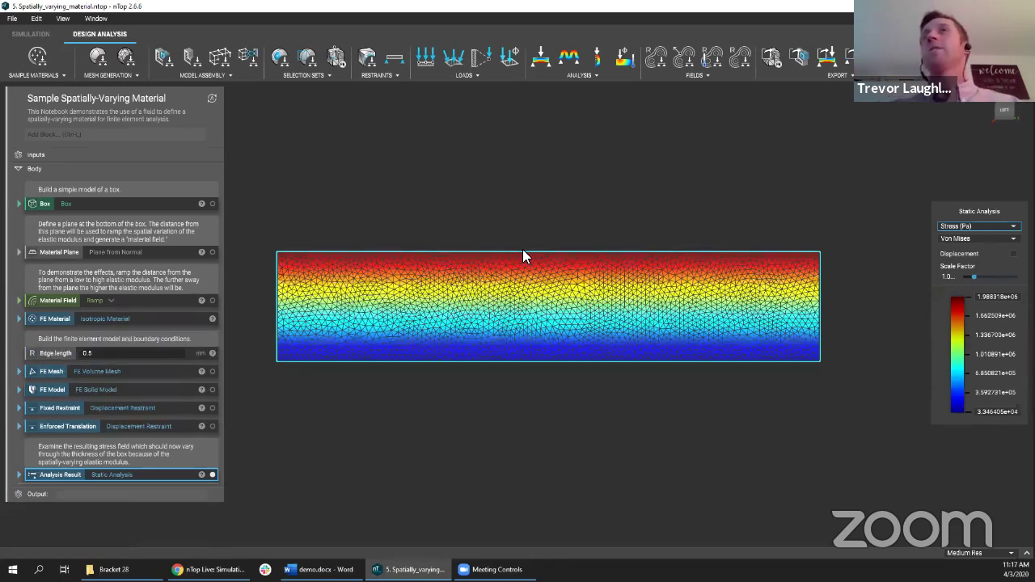
Step: Expand the Material Field ramp to review its input and output limits alongside the stress result
left_click(18, 299)
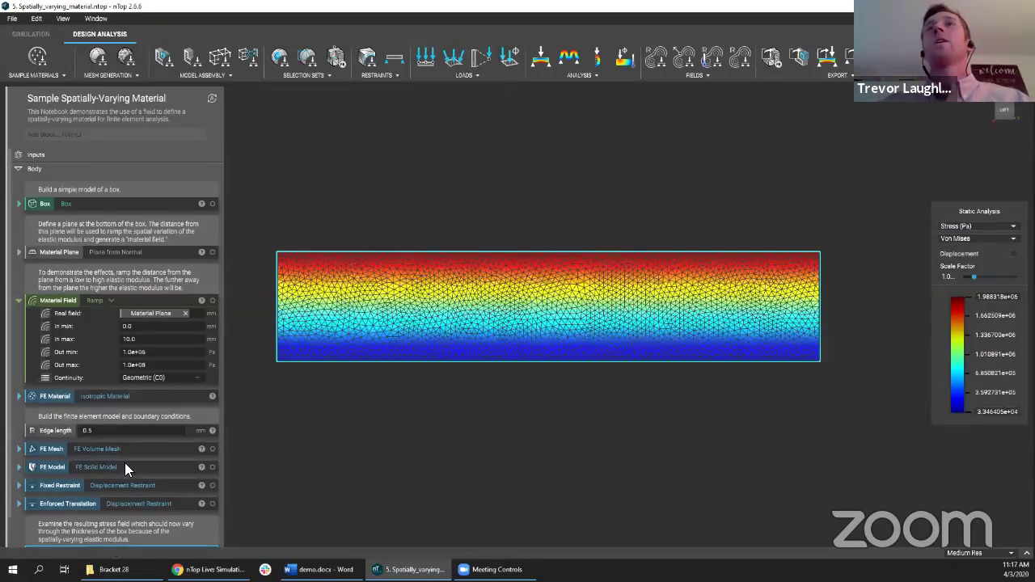
scroll(125, 462, "down", 1)
left_click(102, 526)
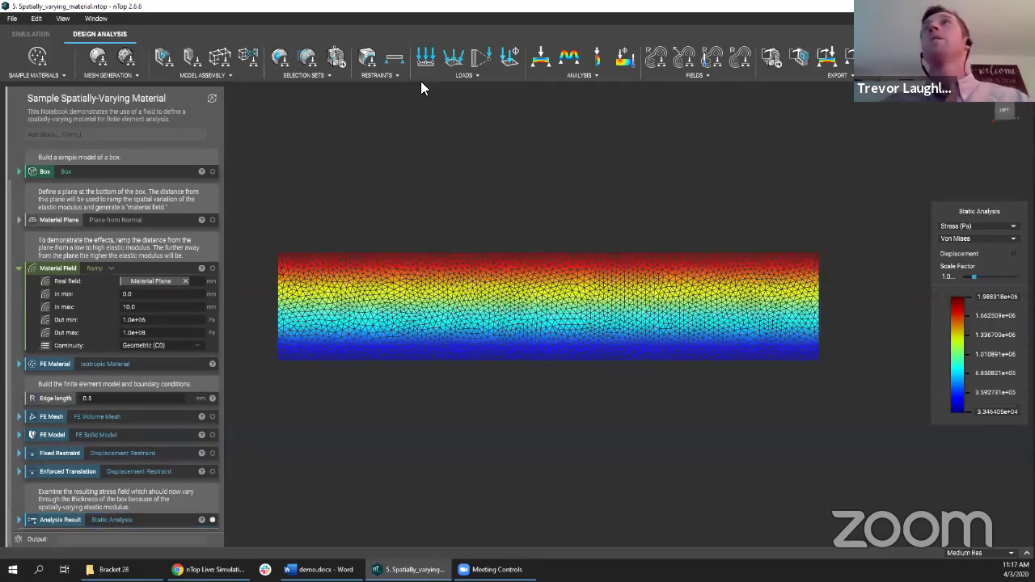
Step: Add a Pressure boundary condition block, view its Boundary and Magnitude inputs, and delete the block
left_click(32, 34)
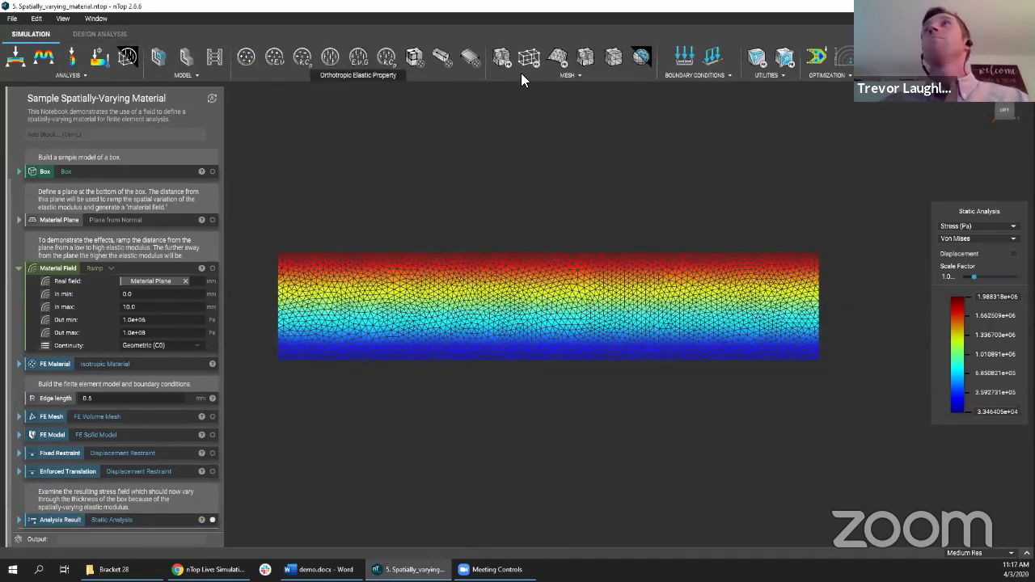
left_click(669, 75)
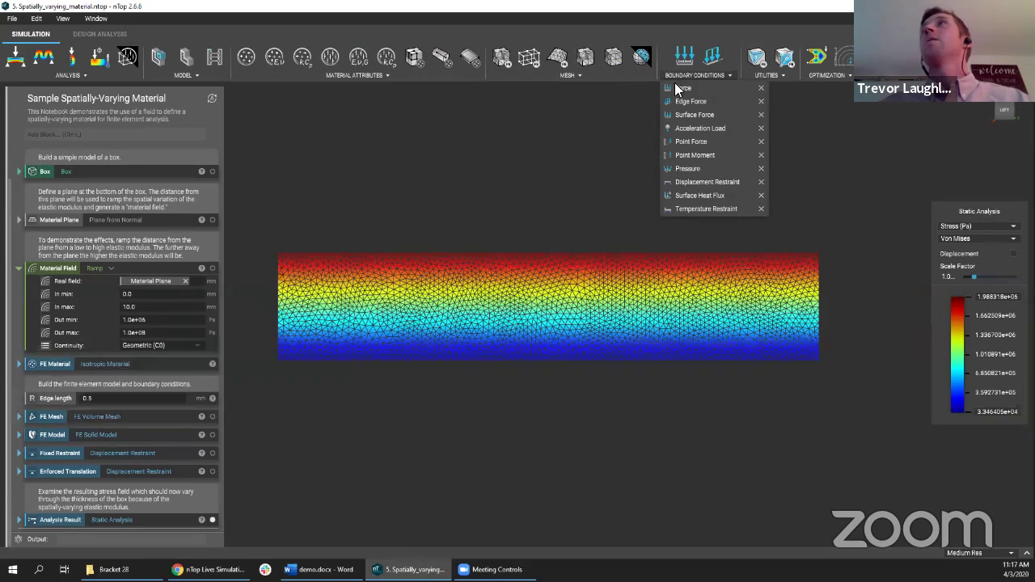
left_click(696, 167)
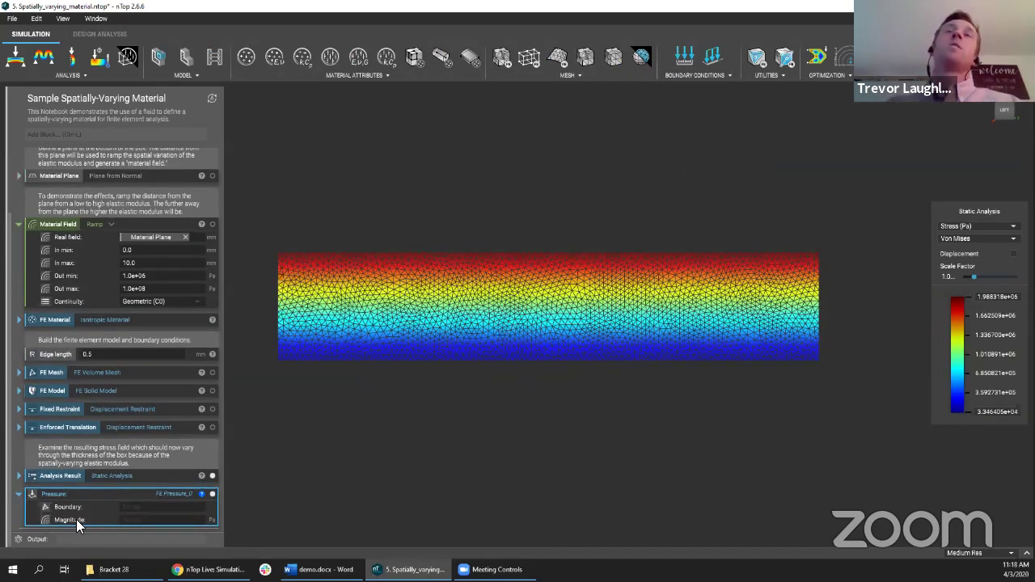
left_click(18, 493)
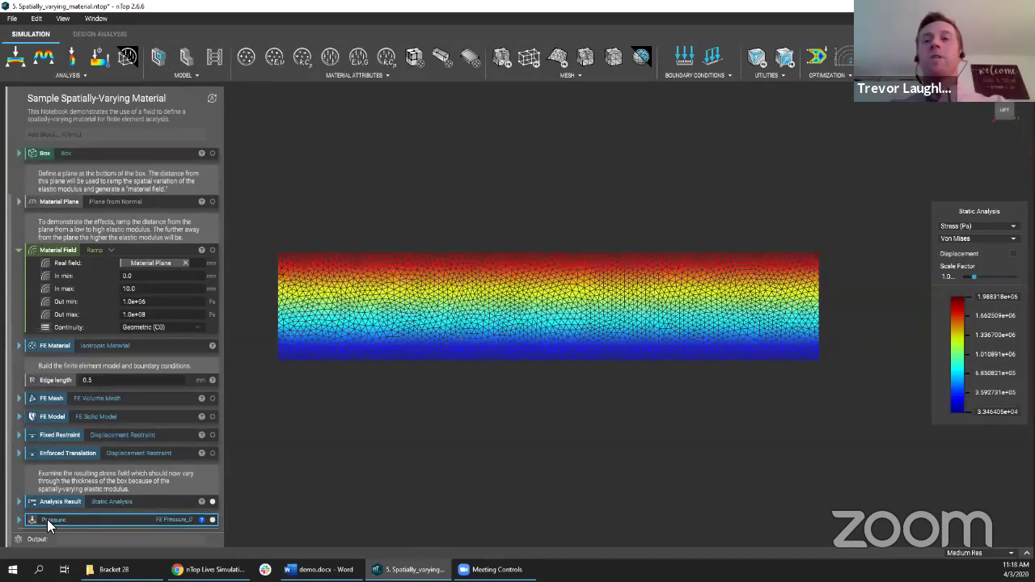
key("Delete")
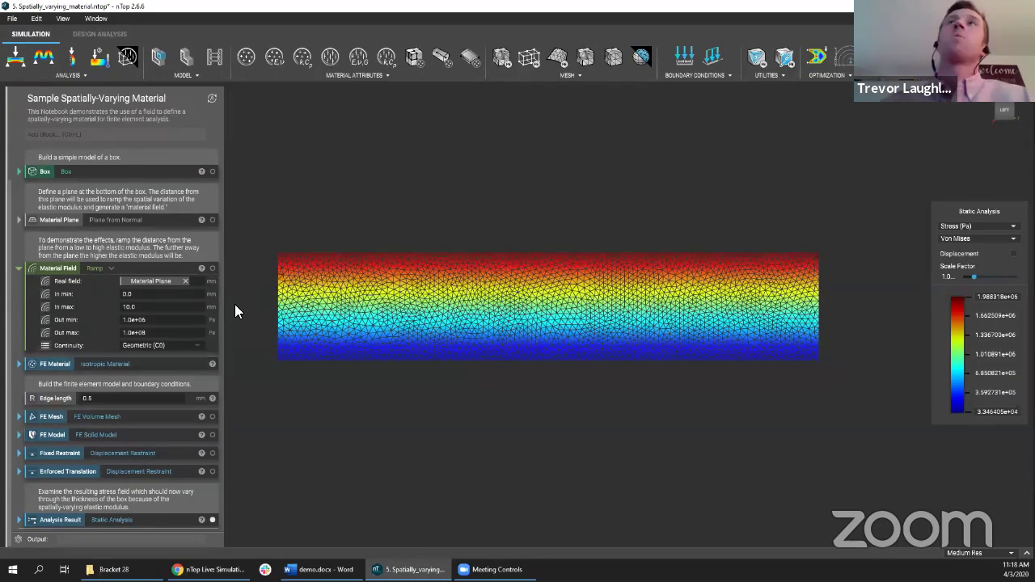
Step: Discard the changes to the spatially varying material notebook and open 6. Connecting_rod_beam_FEA.ntop
right_click_drag(515, 218, 380, 159)
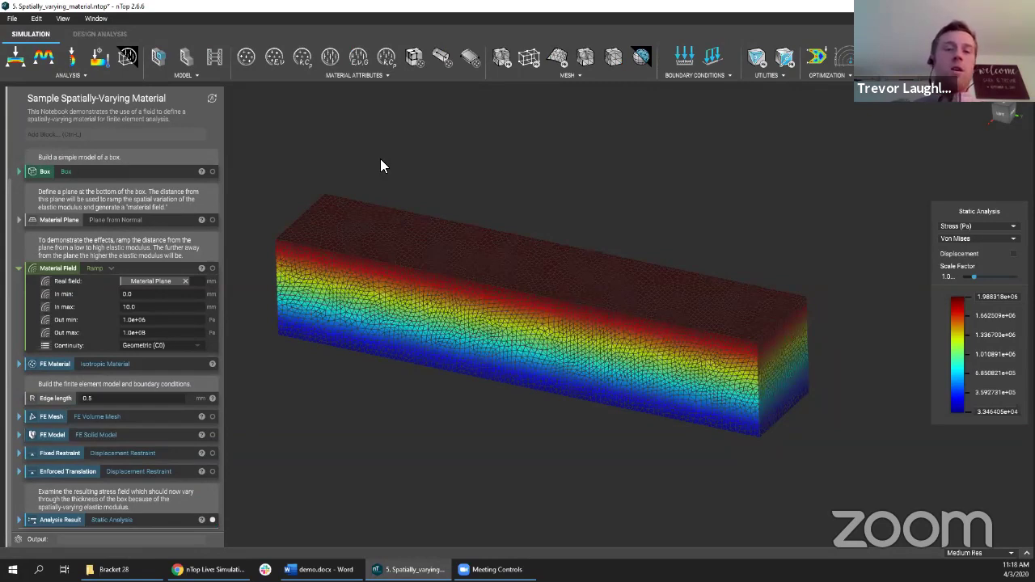
key("ctrl+n")
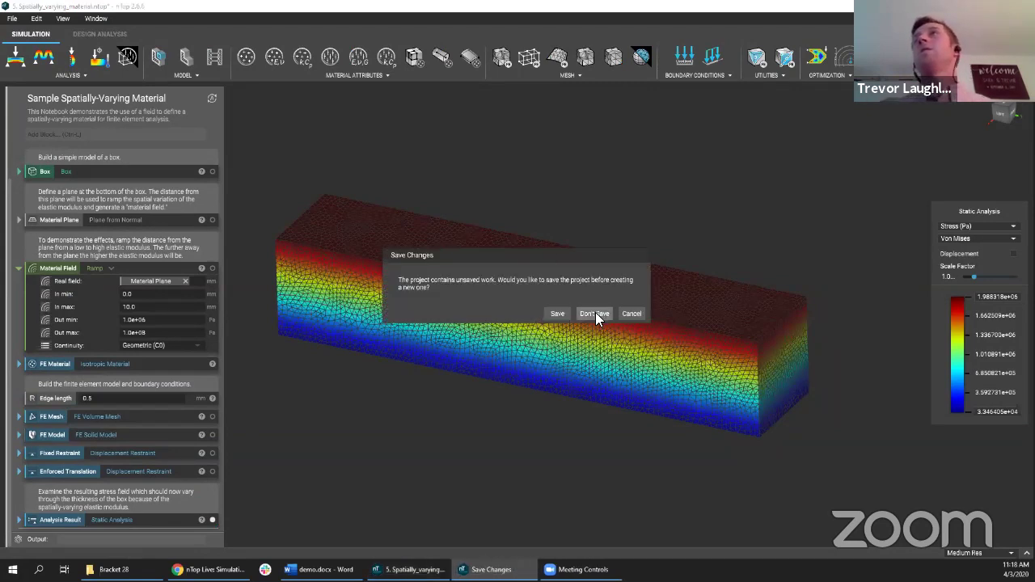
left_click(595, 312)
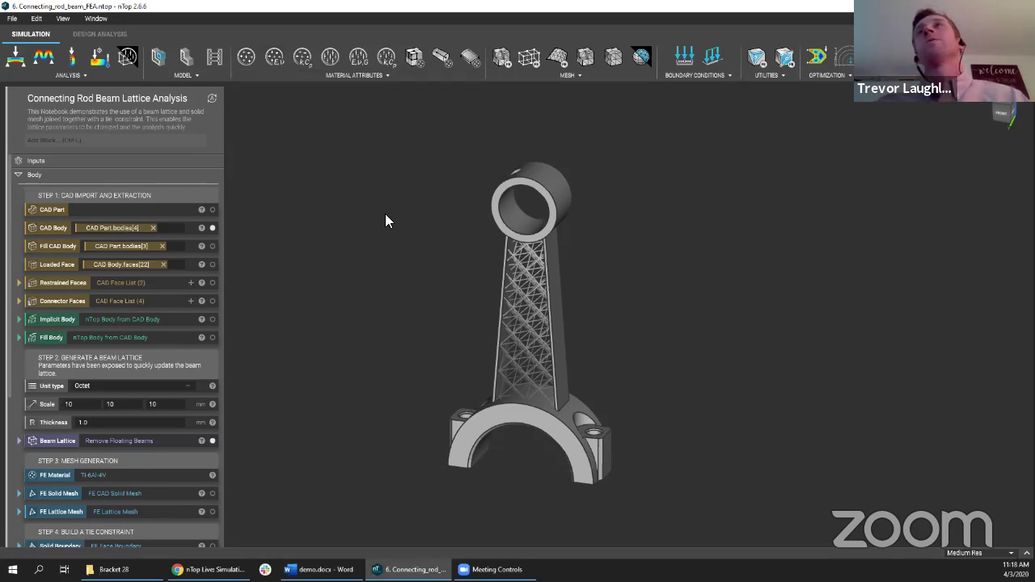
Step: Examine the connecting rod and its beam lattice from several angles, and select the lattice to identify its Beam Lattice block
scroll(548, 312, "up", 3)
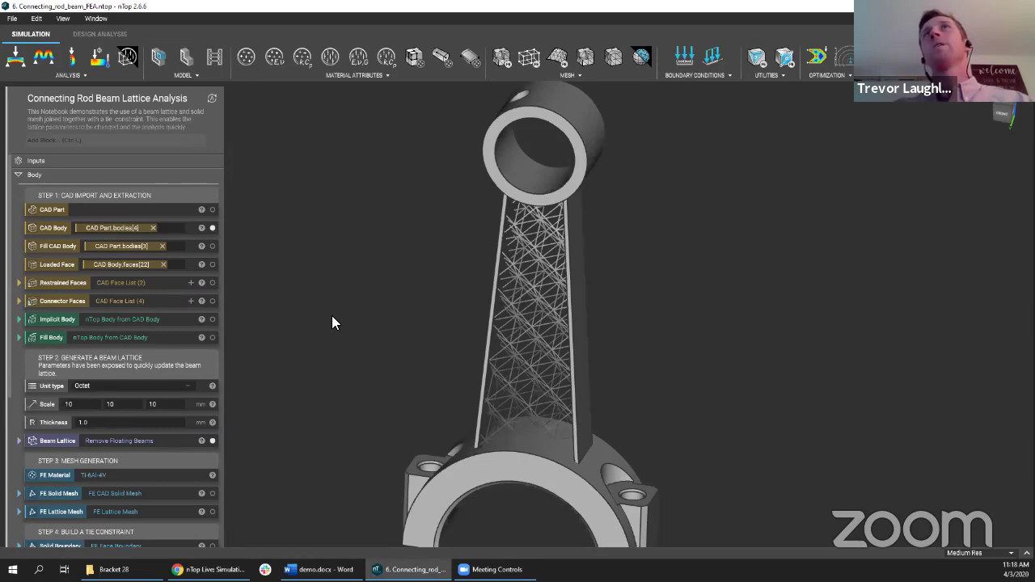
right_click_drag(335, 321, 415, 364)
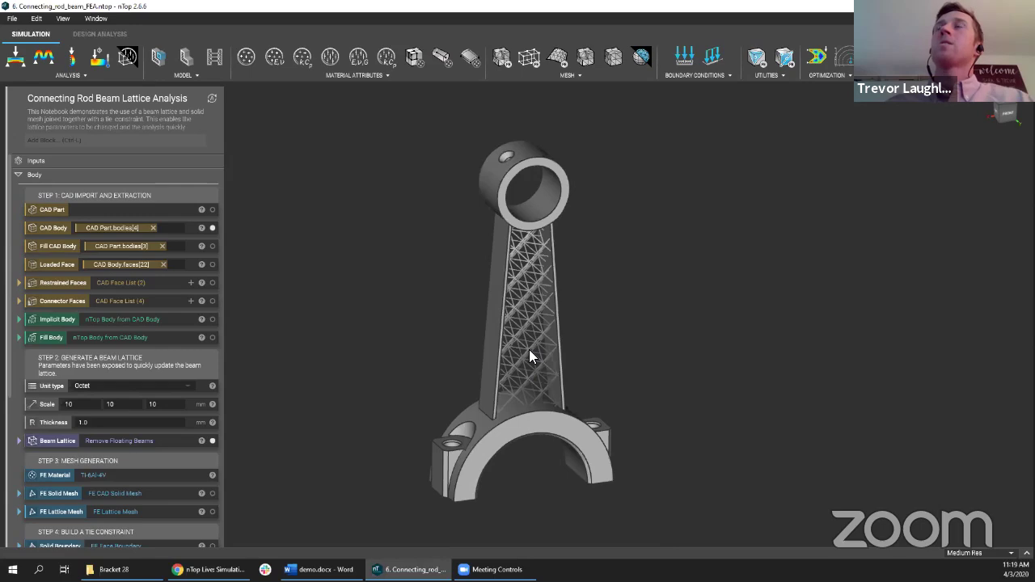
scroll(546, 372, "up", 5)
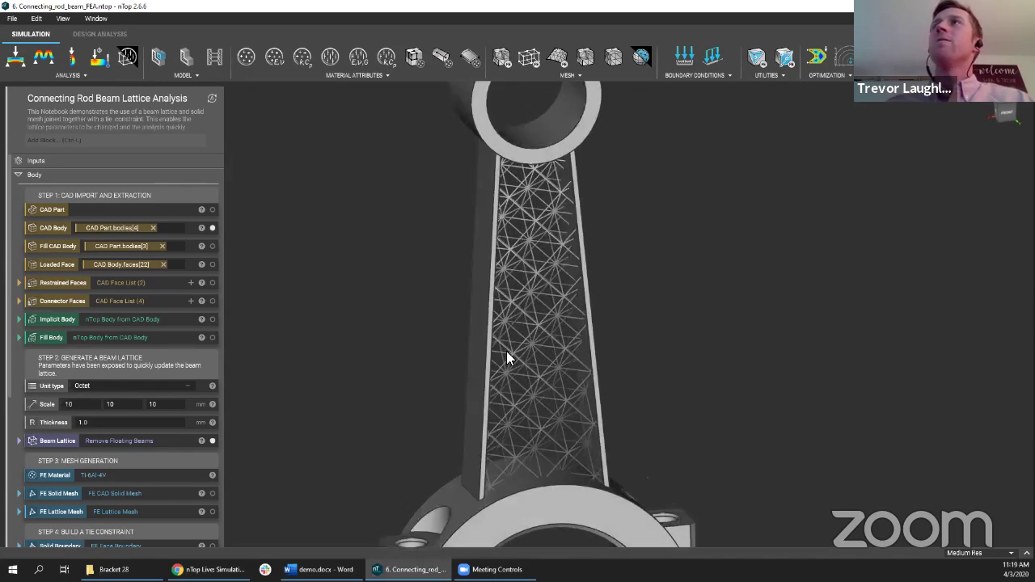
right_click_drag(506, 351, 217, 391)
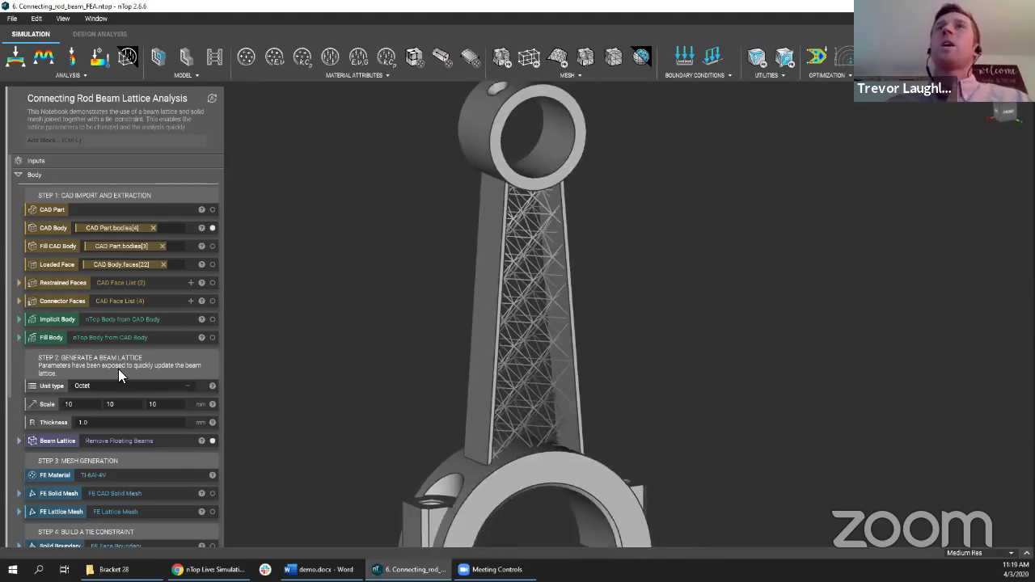
scroll(115, 370, "down", 5)
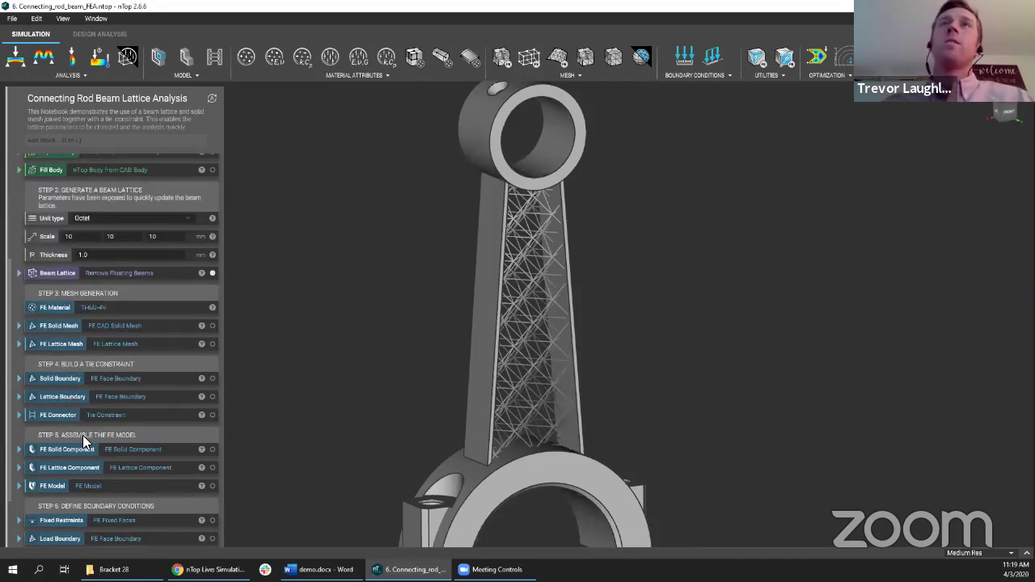
left_click(531, 307)
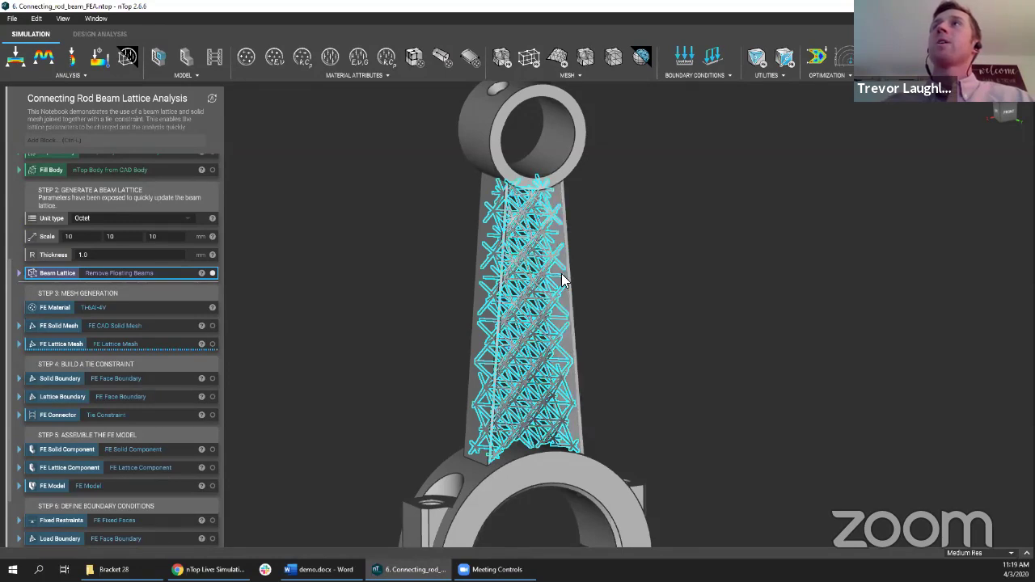
Step: Display the FE Solid Mesh and FE Lattice Mesh together and inspect closely where the lattice beams meet the solid walls
left_click(187, 326)
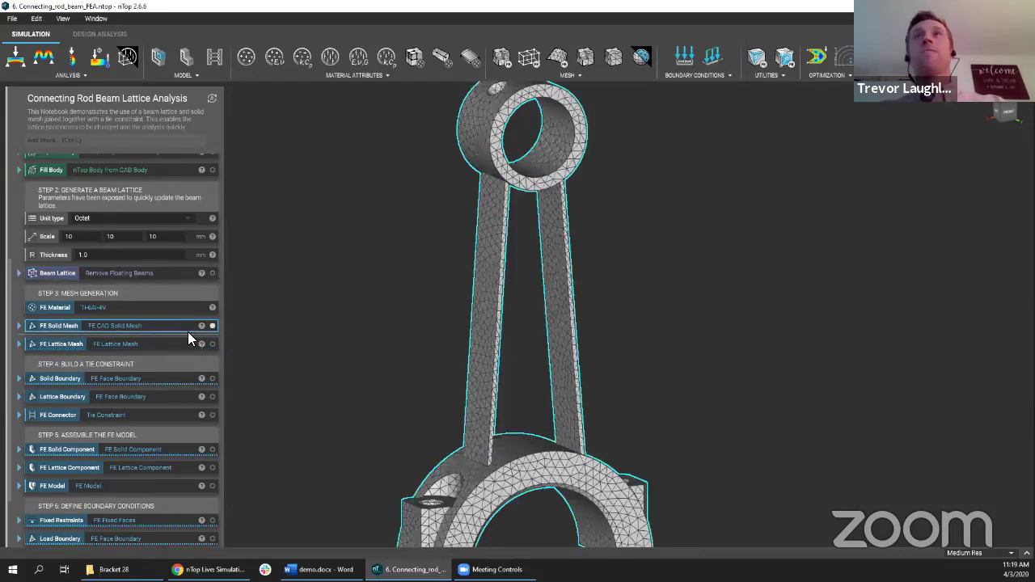
left_click(187, 346)
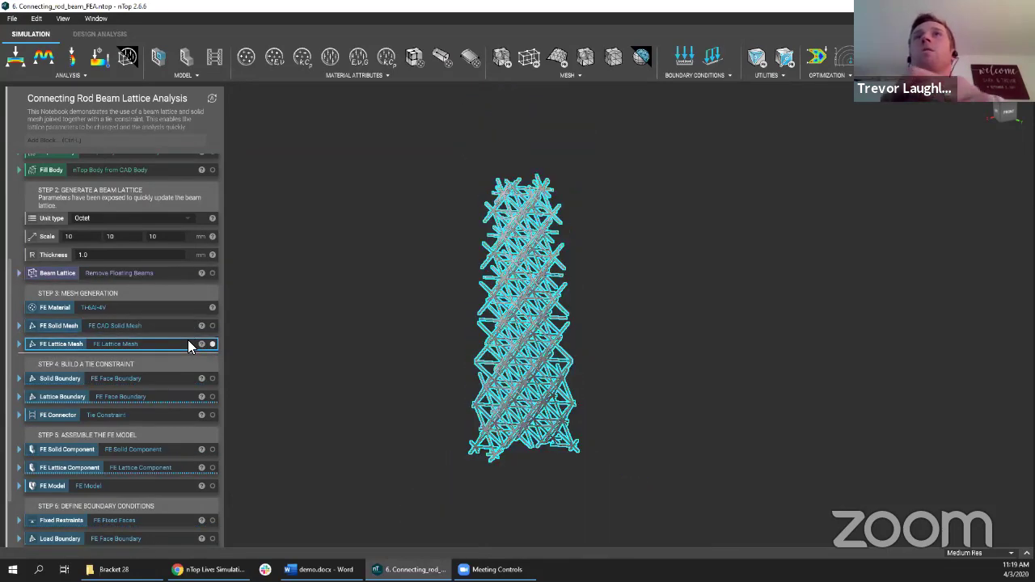
left_click(214, 325)
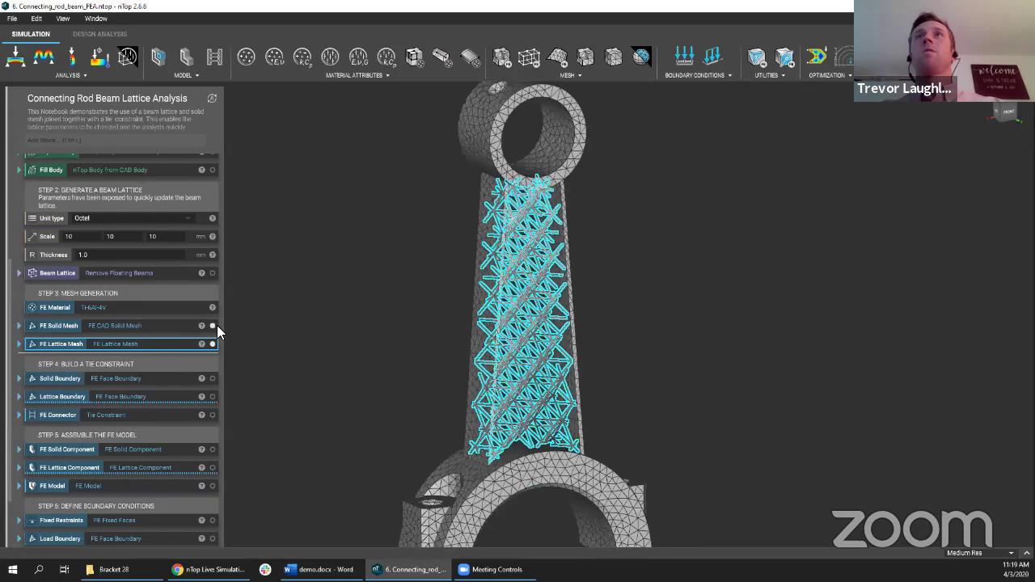
left_click(297, 343)
scroll(310, 344, "up", 3)
scroll(388, 323, "up", 3)
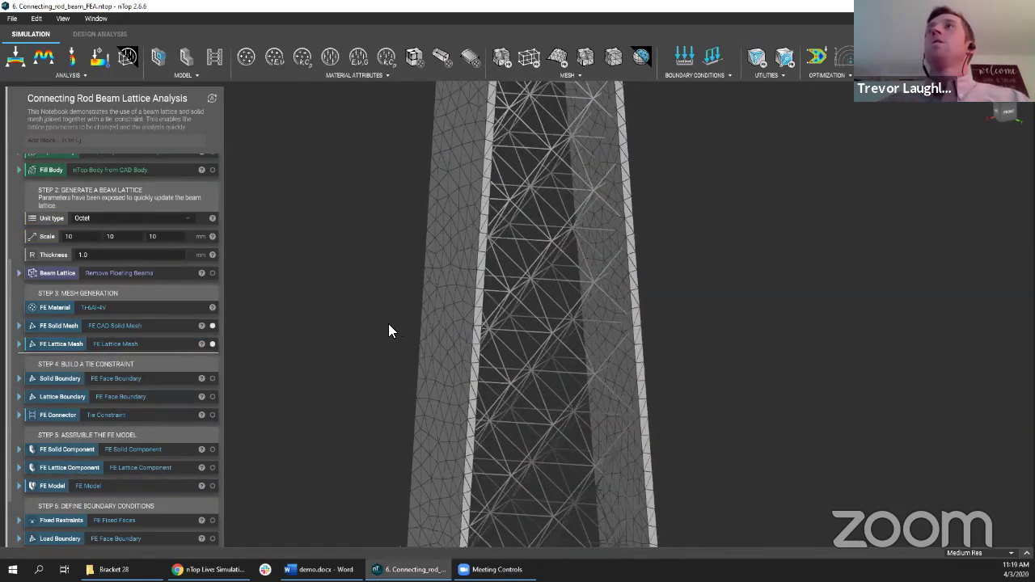
right_click_drag(530, 299, 453, 211)
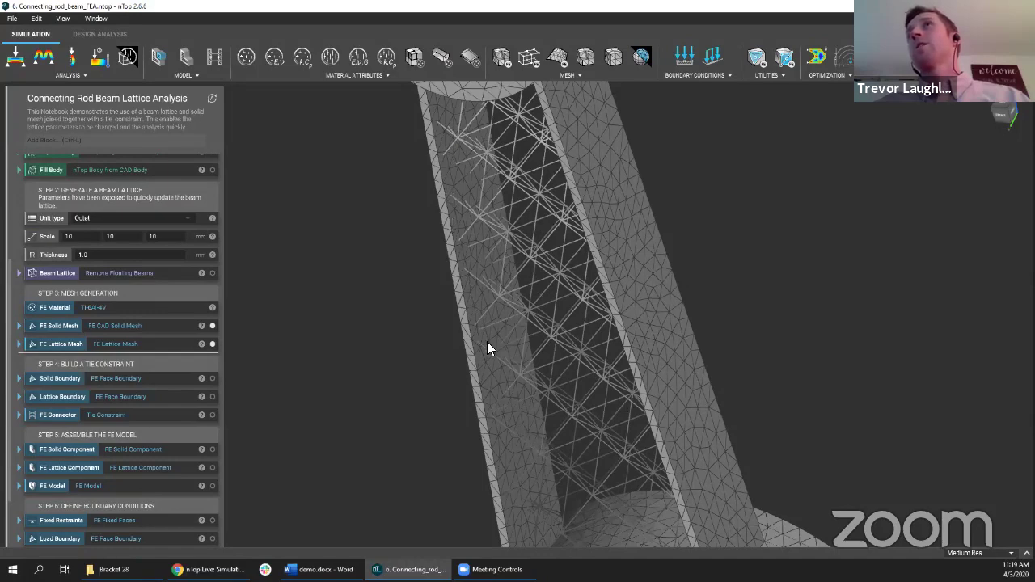
scroll(487, 339, "up", 3)
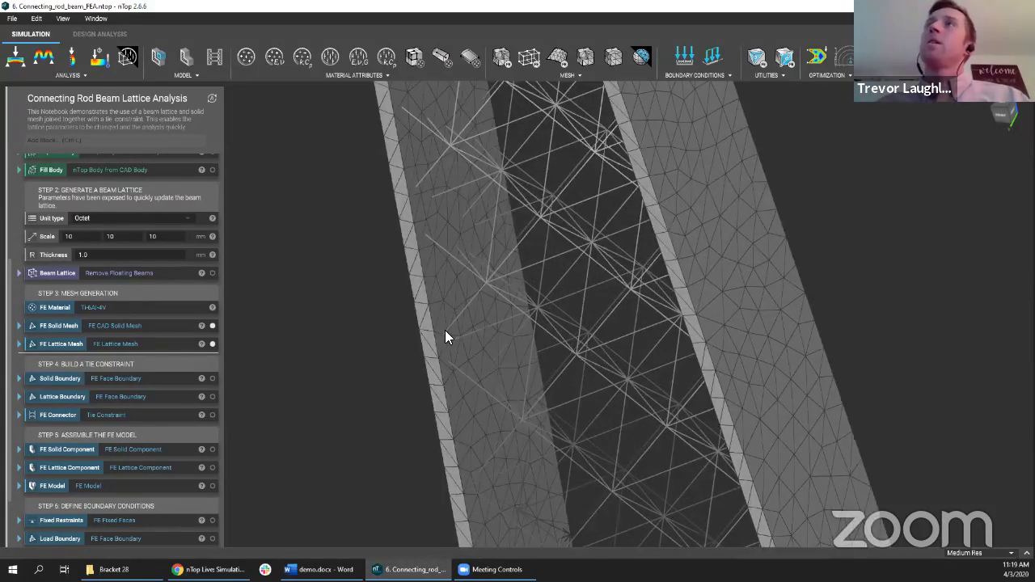
Step: Fit the whole connecting rod in view and display the Static Analysis displacement result on it
right_click_drag(462, 349, 459, 335)
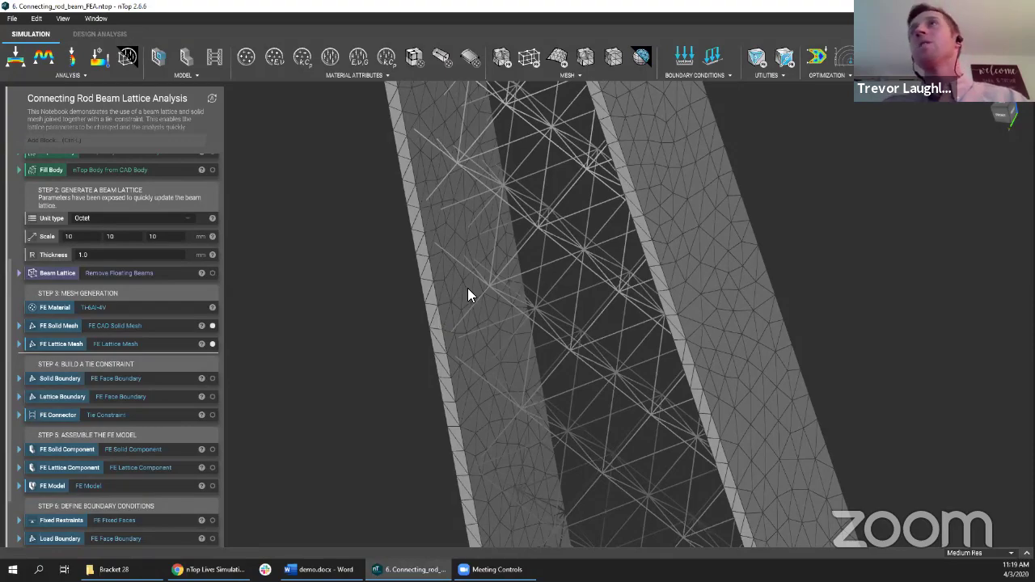
key("f")
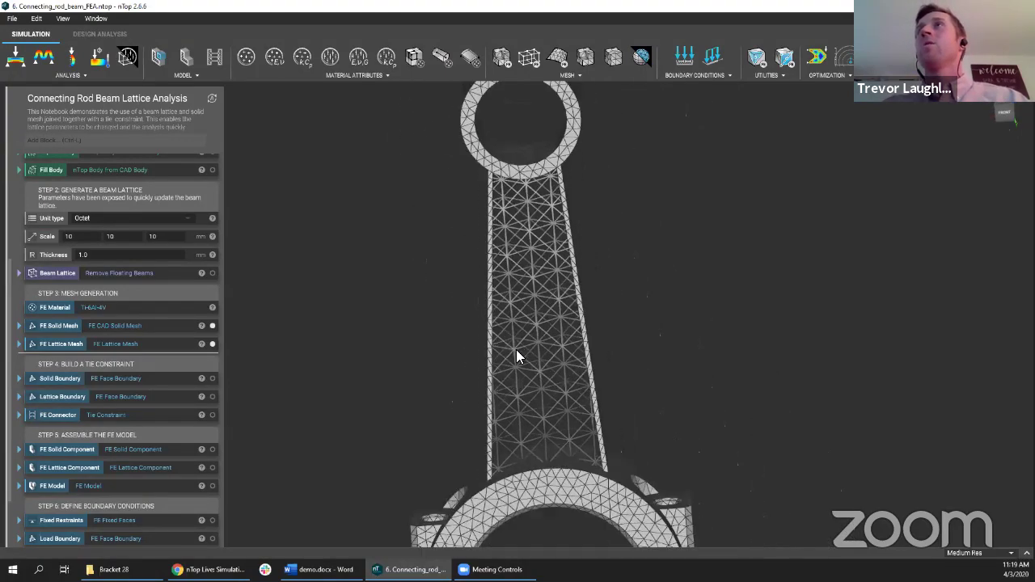
right_click_drag(516, 352, 391, 420)
scroll(161, 390, "down", 2)
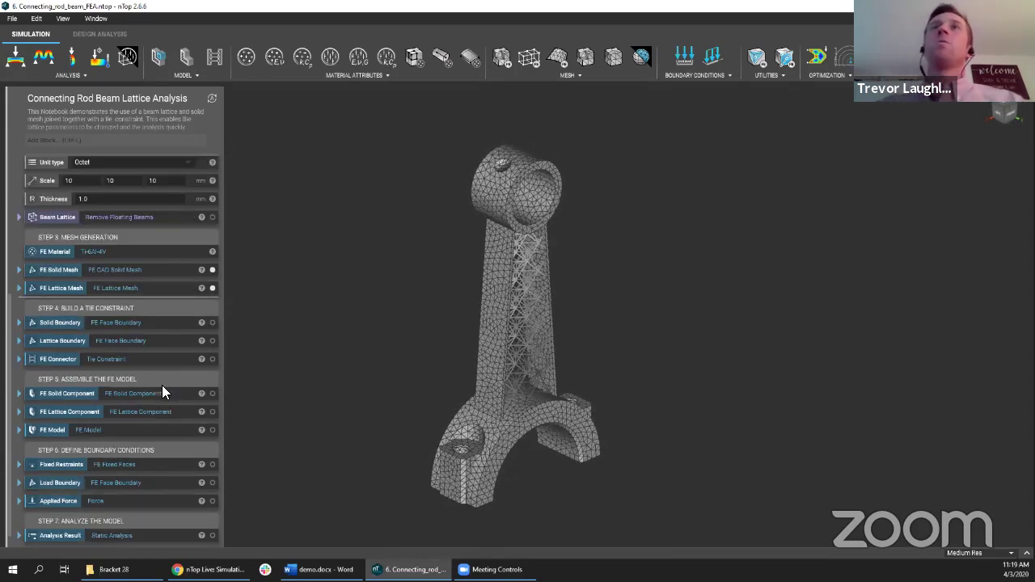
scroll(162, 388, "down", 1)
left_click(125, 522)
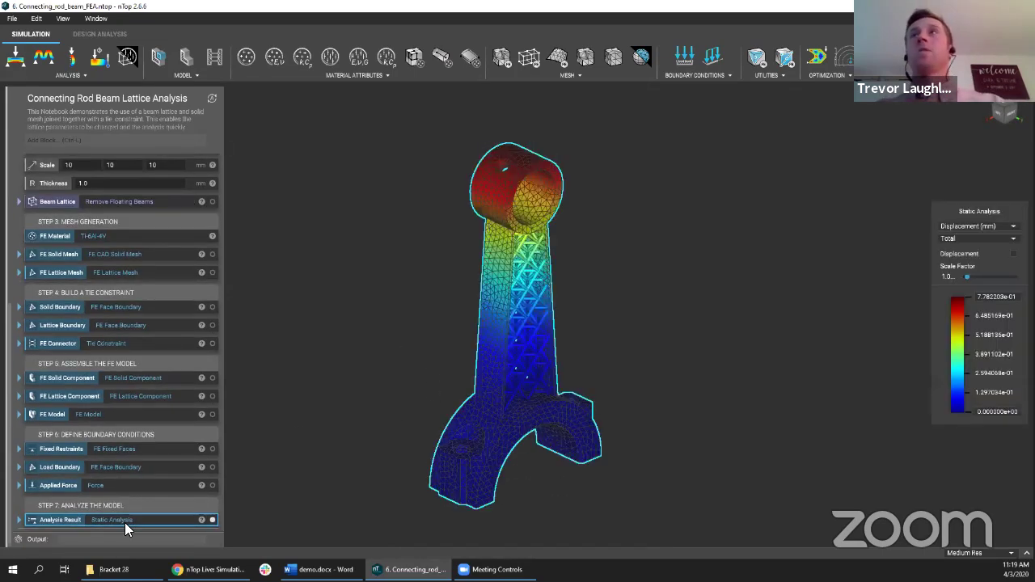
mouse_move(396, 377)
right_mouse_down()
mouse_move(379, 350)
mouse_move(498, 342)
mouse_move(429, 365)
mouse_move(411, 401)
mouse_move(399, 375)
right_mouse_up()
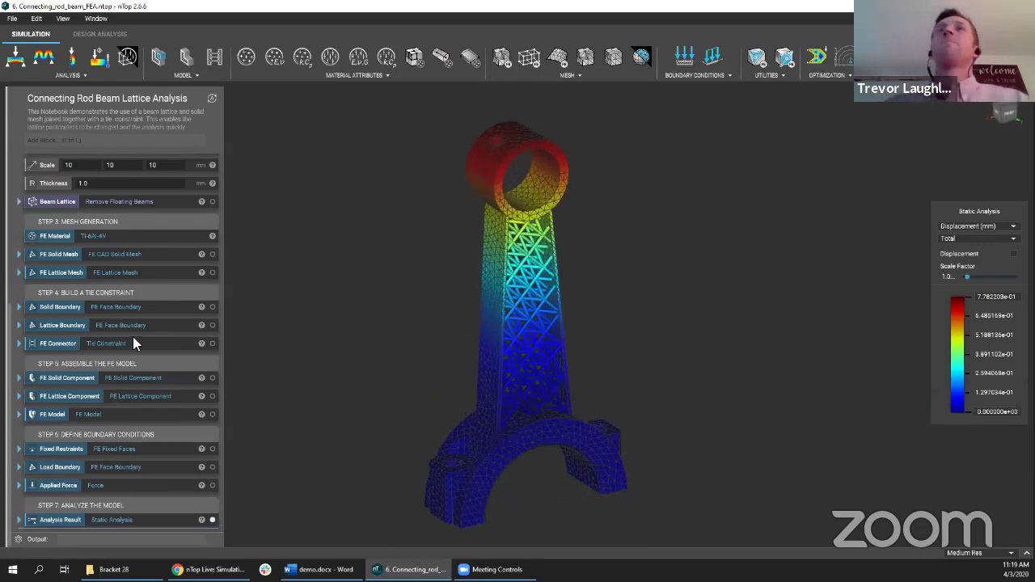
Step: Review the Volume Lattice and Trim Lattice inputs nested inside the Beam Lattice block, and collapse the block again
scroll(74, 323, "up", 3)
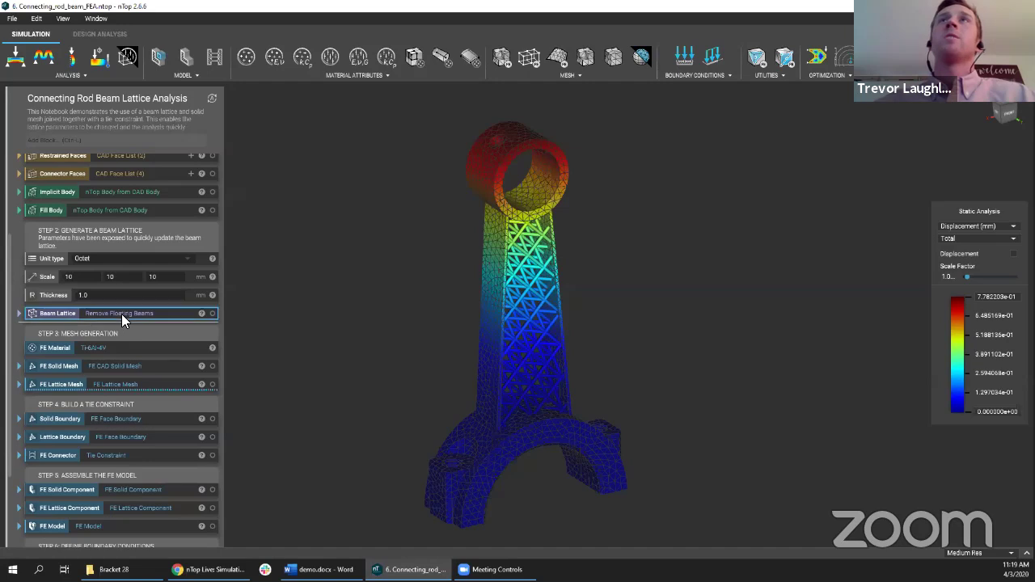
left_click(18, 315)
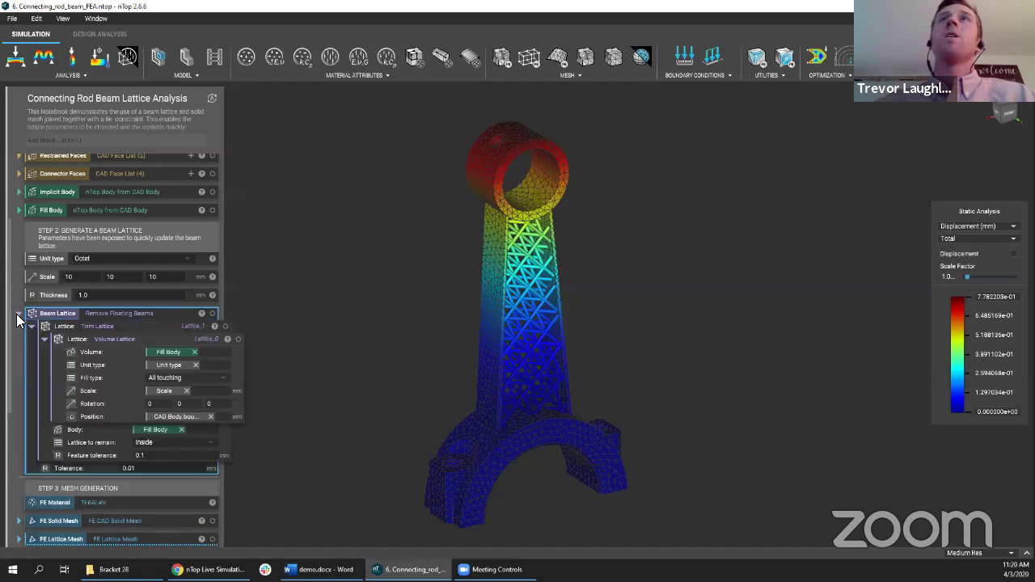
left_click(18, 315)
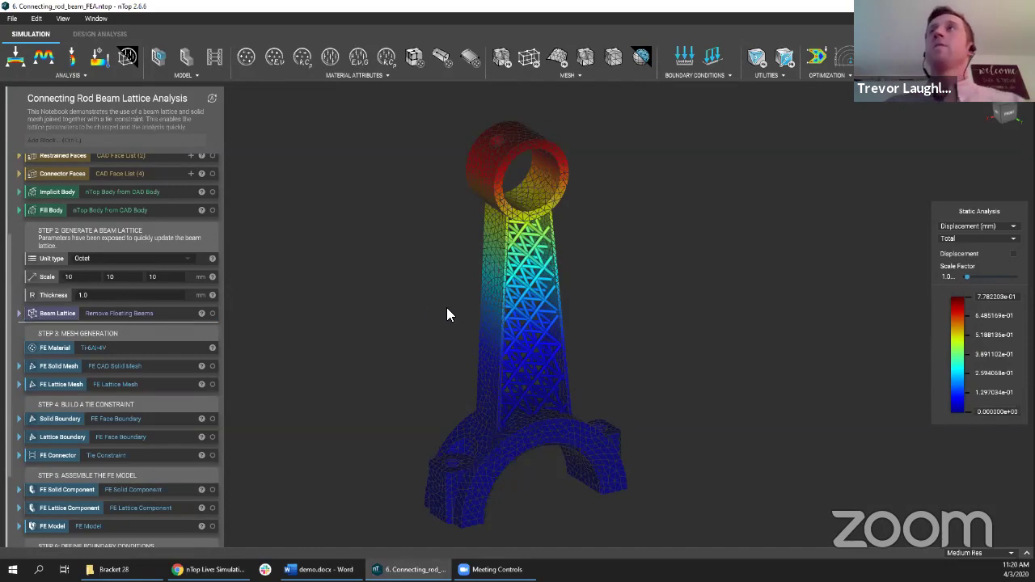
Step: Set the beam lattice Scale to 5 × 5 × 5 mm and let the analysis update
double_click(84, 277)
type("5")
key("Tab")
type("5")
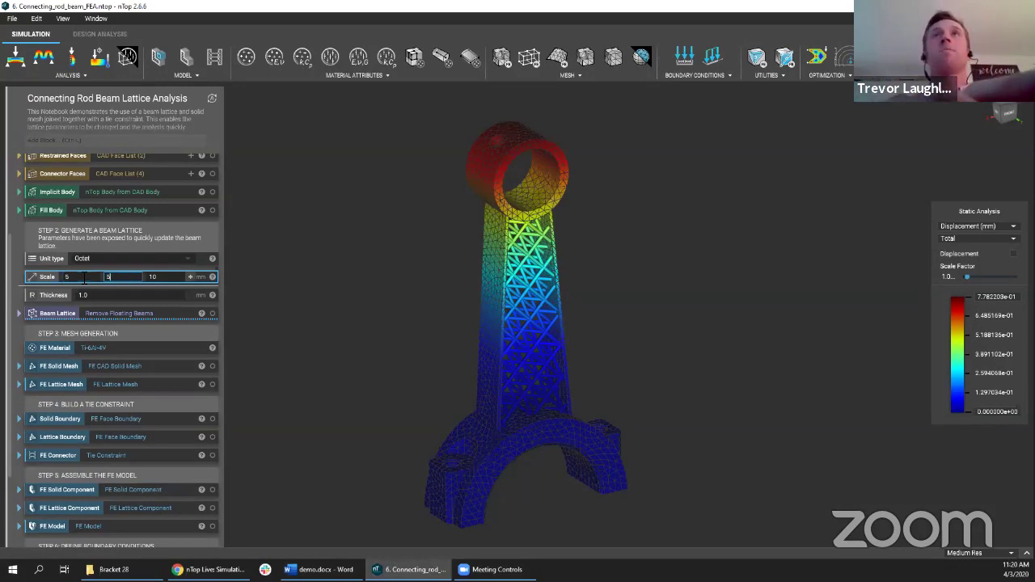
key("Tab")
type("5")
key("Return")
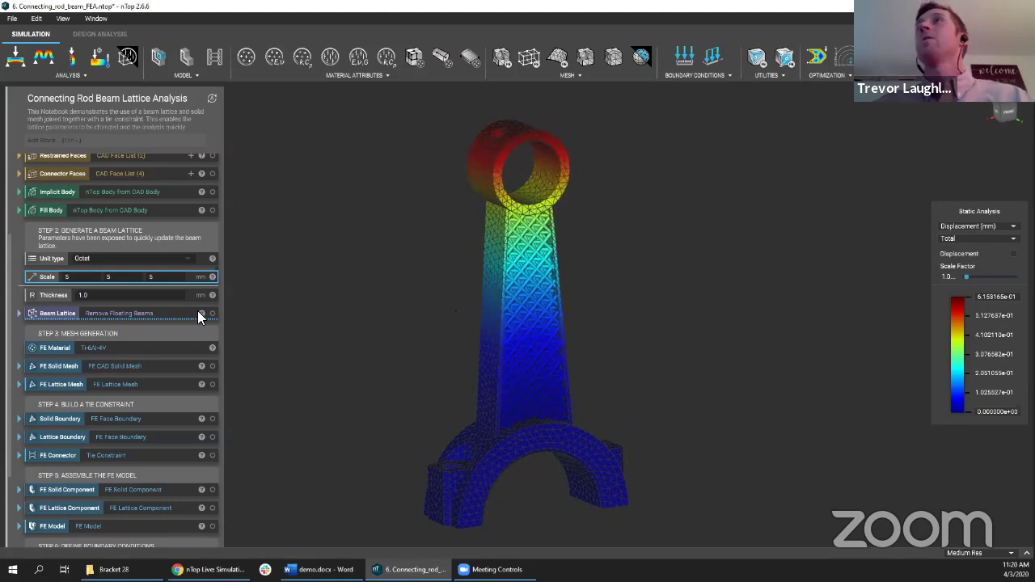
Step: Set the beam lattice Scale to 8 × 8 × 8 mm and let the analysis update
left_click(87, 277)
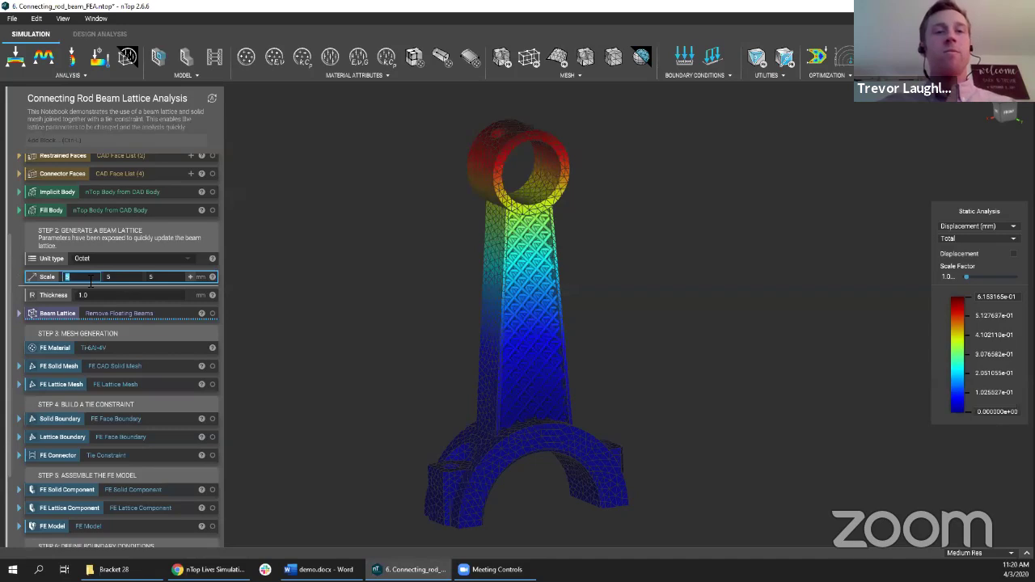
type("8")
key("Tab")
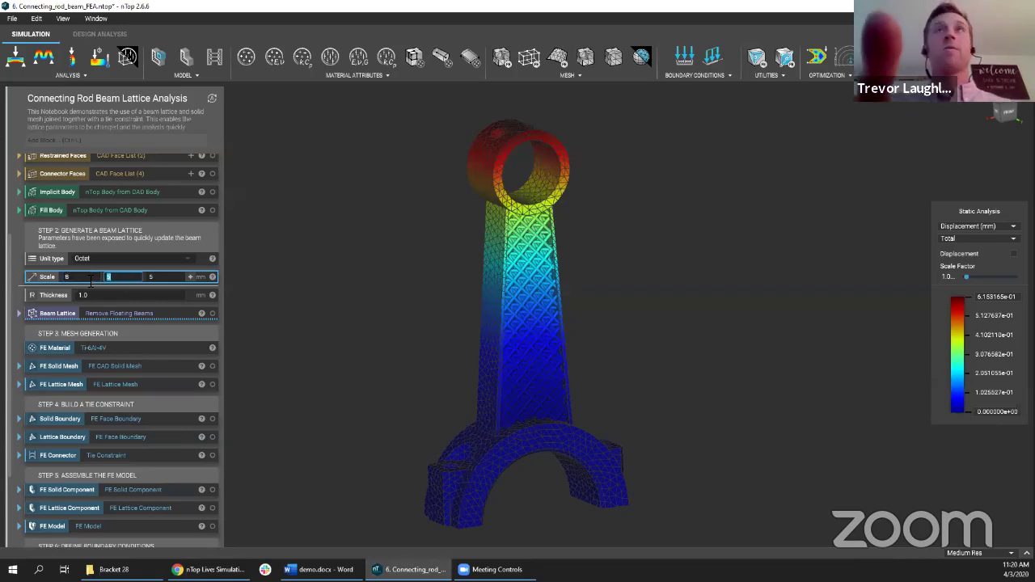
type("8")
key("Tab")
type("8")
key("Return")
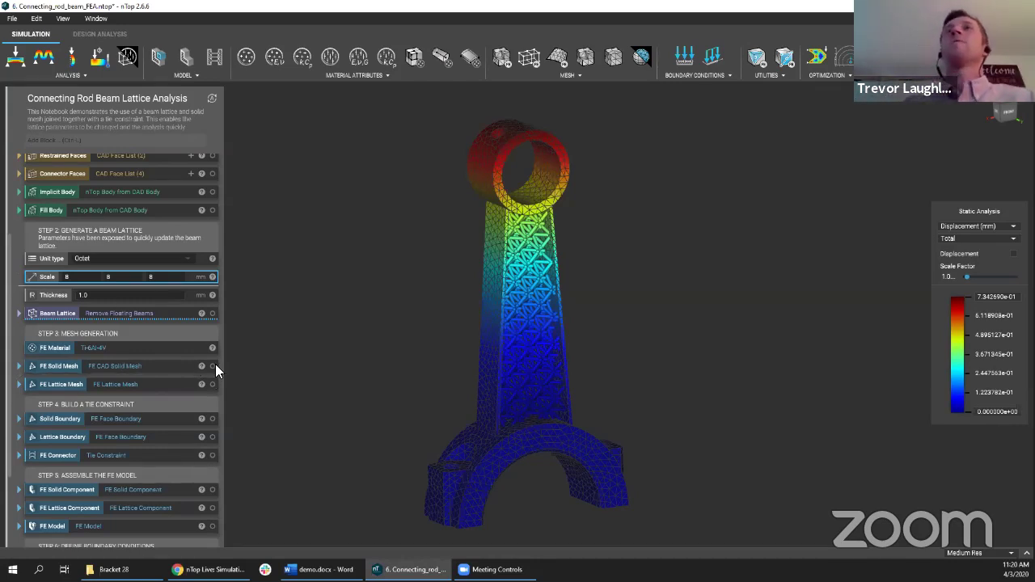
Step: Discard the changes to the connecting rod beam lattice notebook and open 7. Connecting_rod_solid_FEA.ntop
scroll(81, 315, "down", 3)
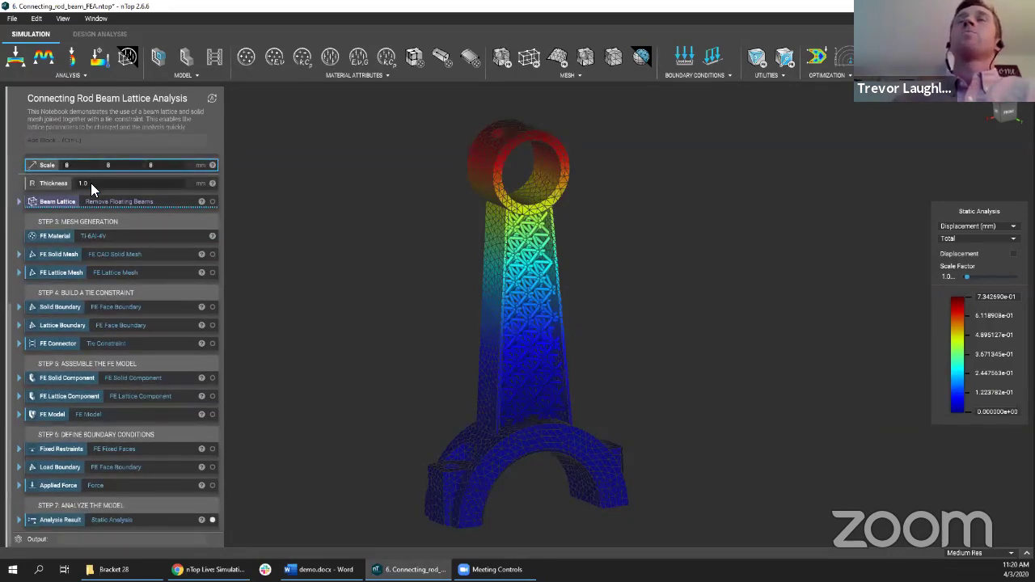
mouse_move(363, 301)
right_mouse_down()
mouse_move(411, 278)
mouse_move(363, 298)
right_mouse_up()
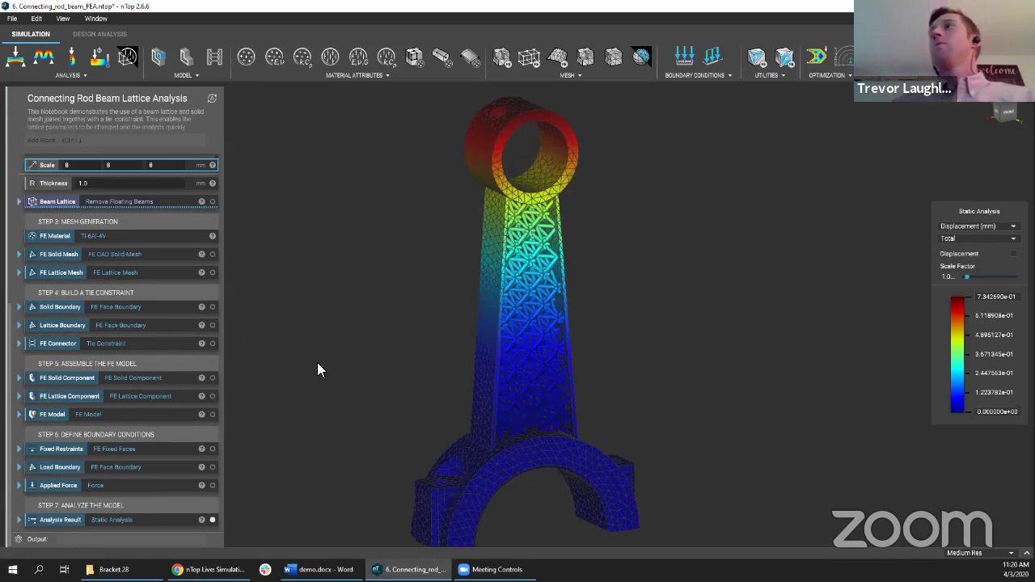
left_click(367, 355)
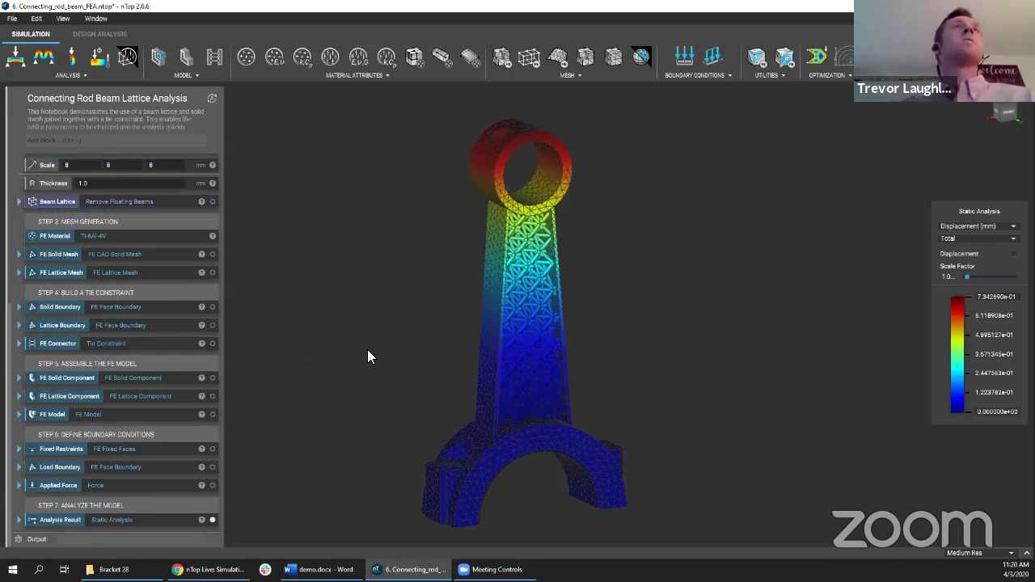
key("ctrl+n")
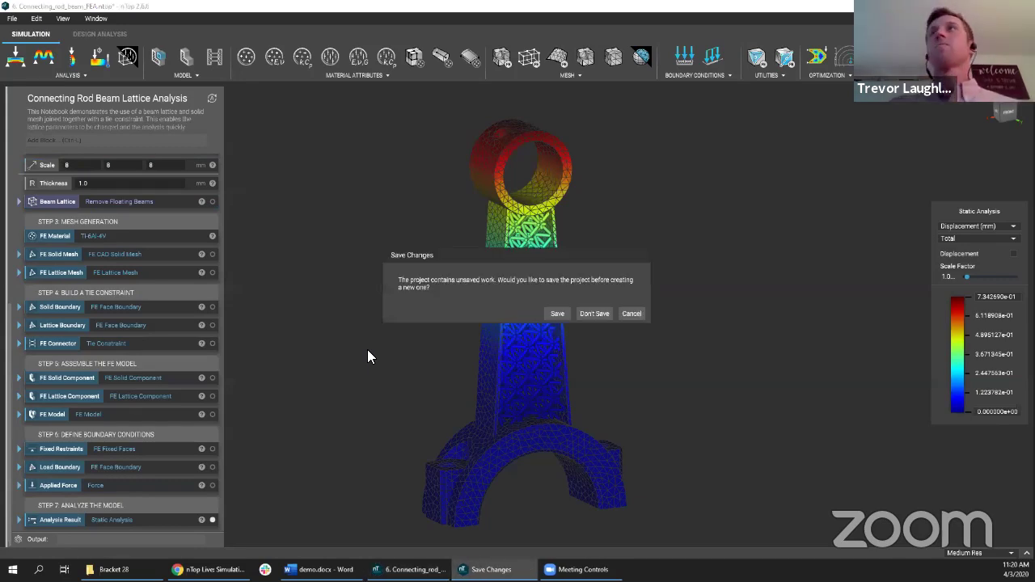
left_click(595, 315)
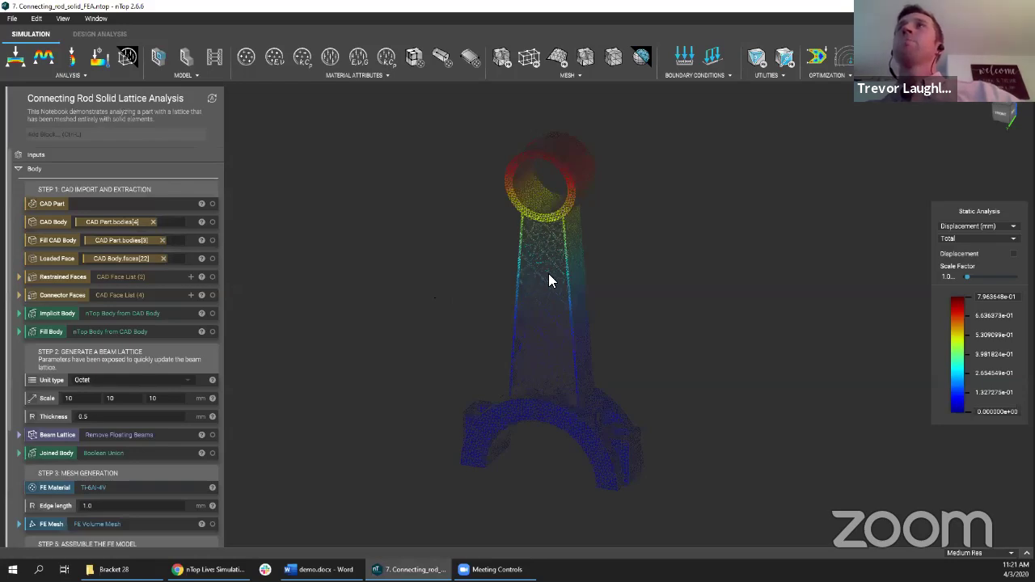
Step: Examine the displacement result on the solid-meshed connecting rod and its lattice from several angles and distances
right_click_drag(506, 344, 458, 378)
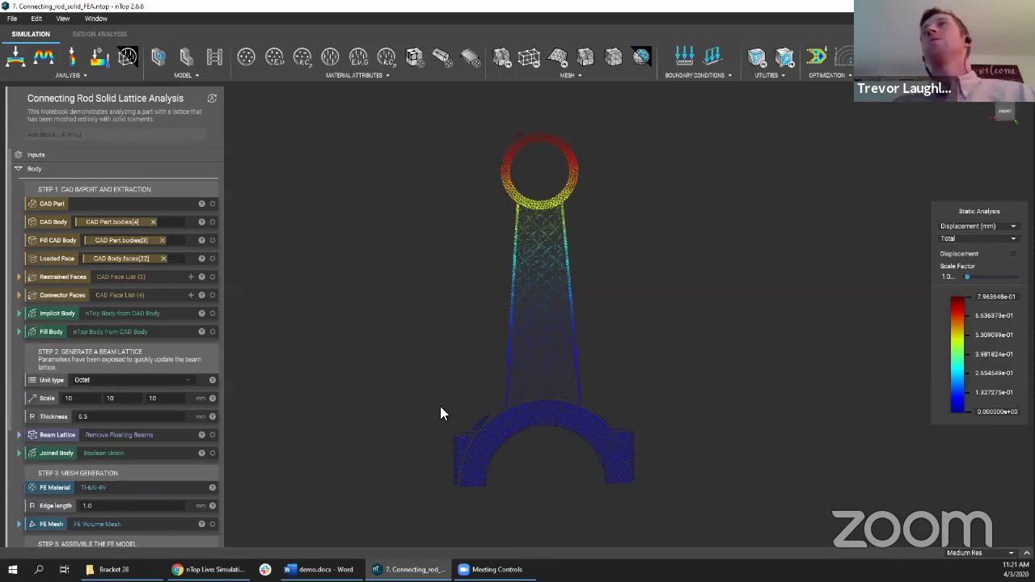
right_click_drag(440, 411, 542, 332)
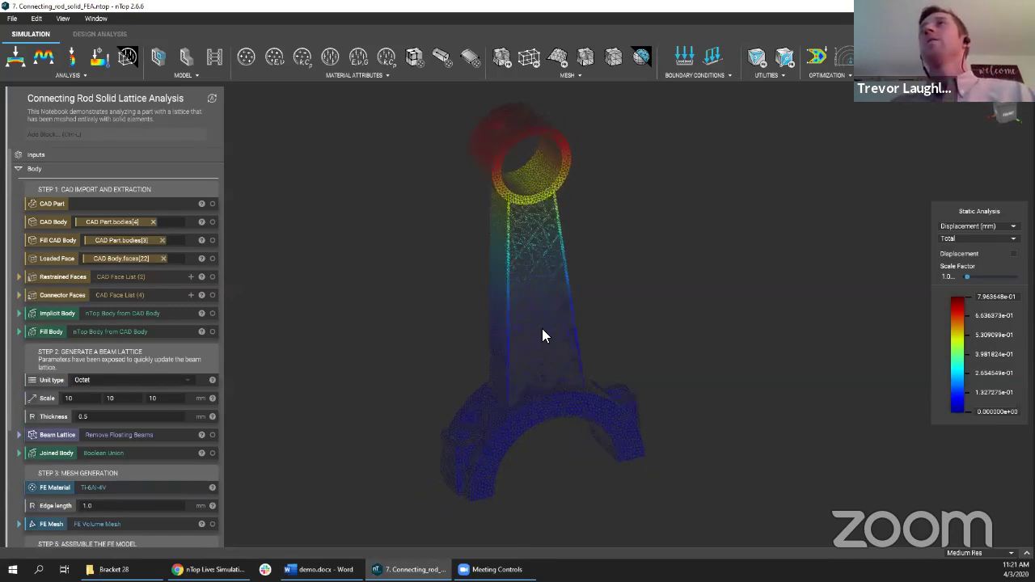
scroll(550, 331, "up", 5)
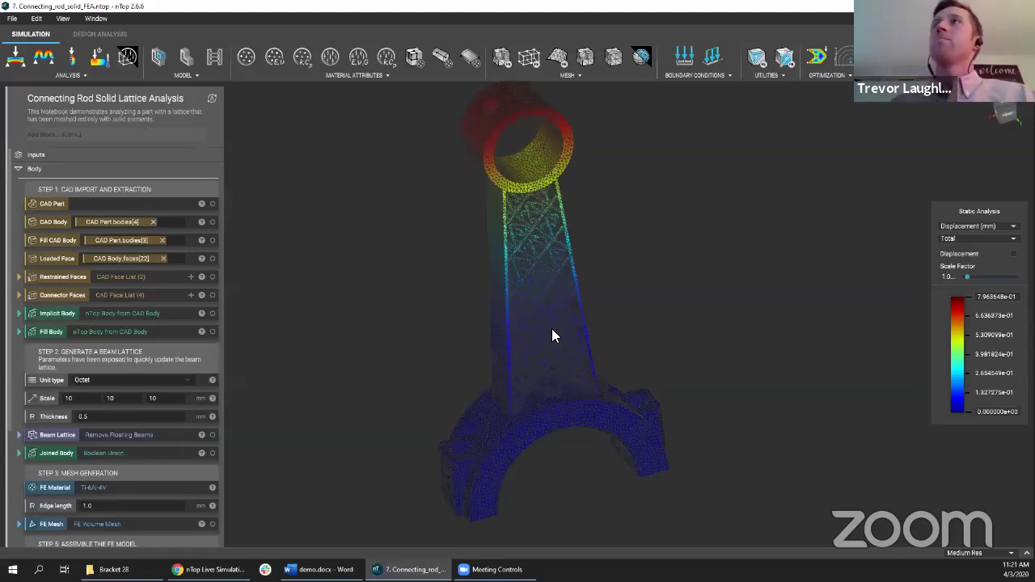
scroll(548, 365, "down", 5)
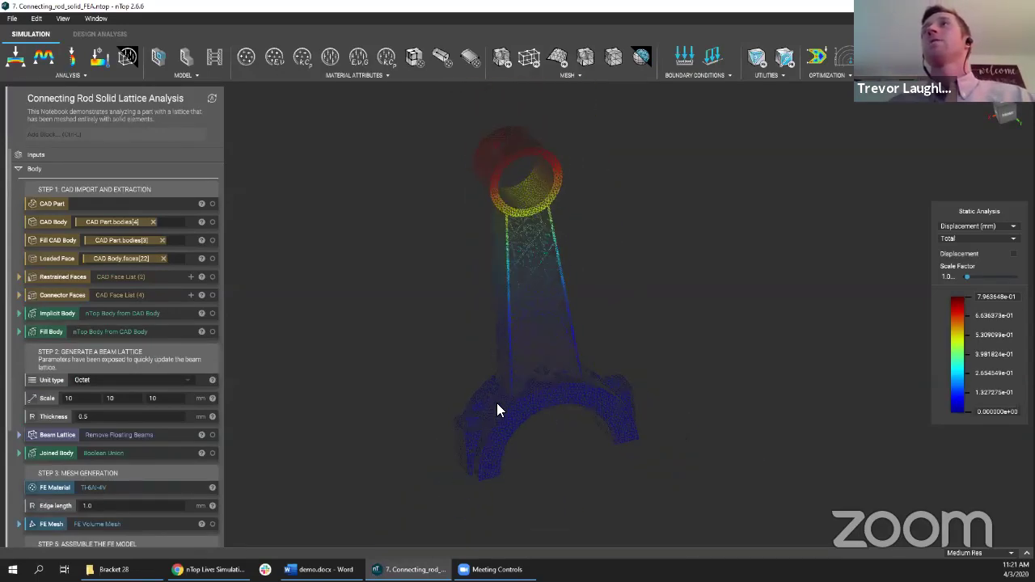
scroll(497, 403, "up", 5)
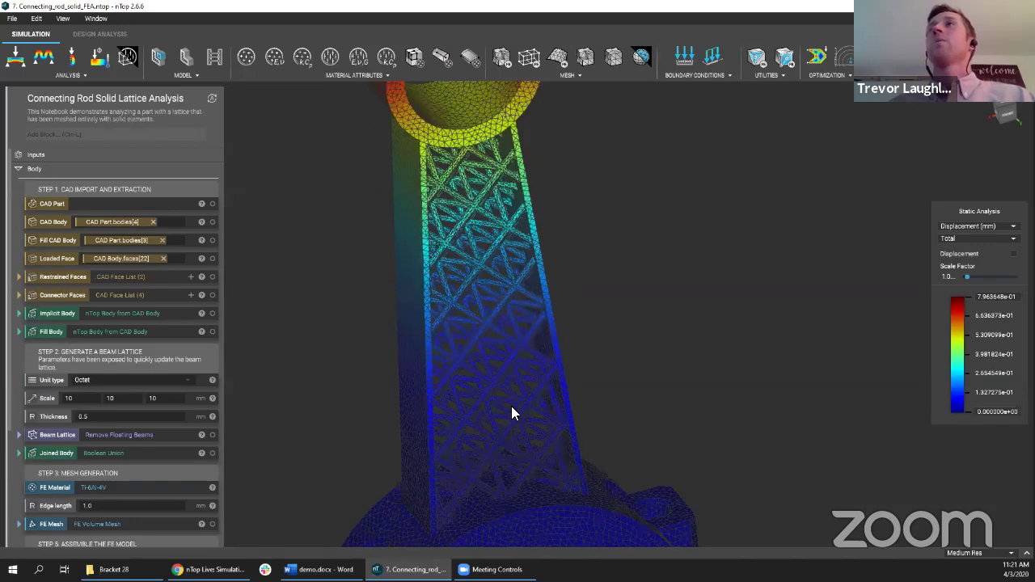
scroll(513, 410, "down", 5)
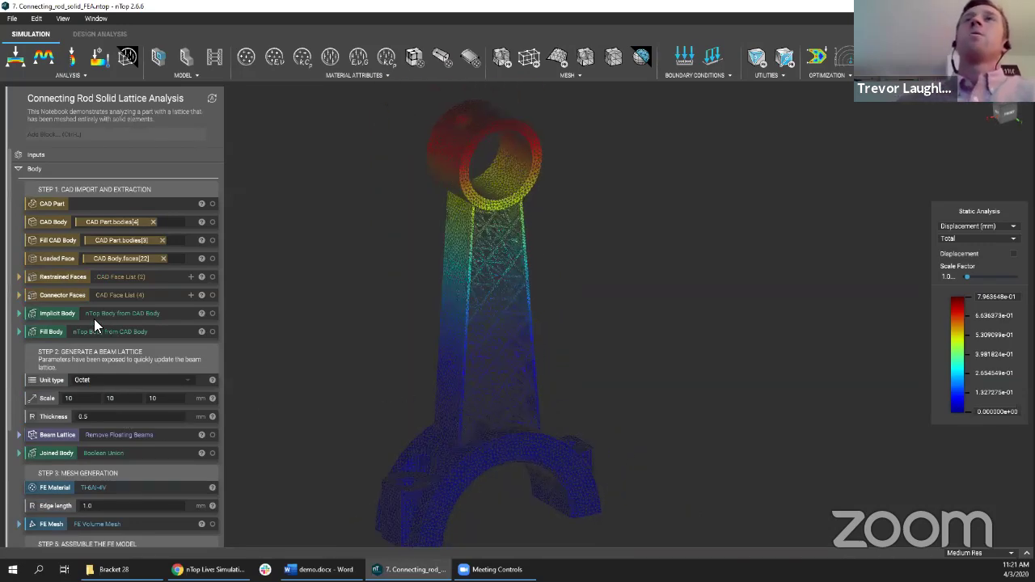
Step: Review the discretization and geometric order inputs of the FE Mesh block, and collapse the block again
scroll(94, 323, "down", 5)
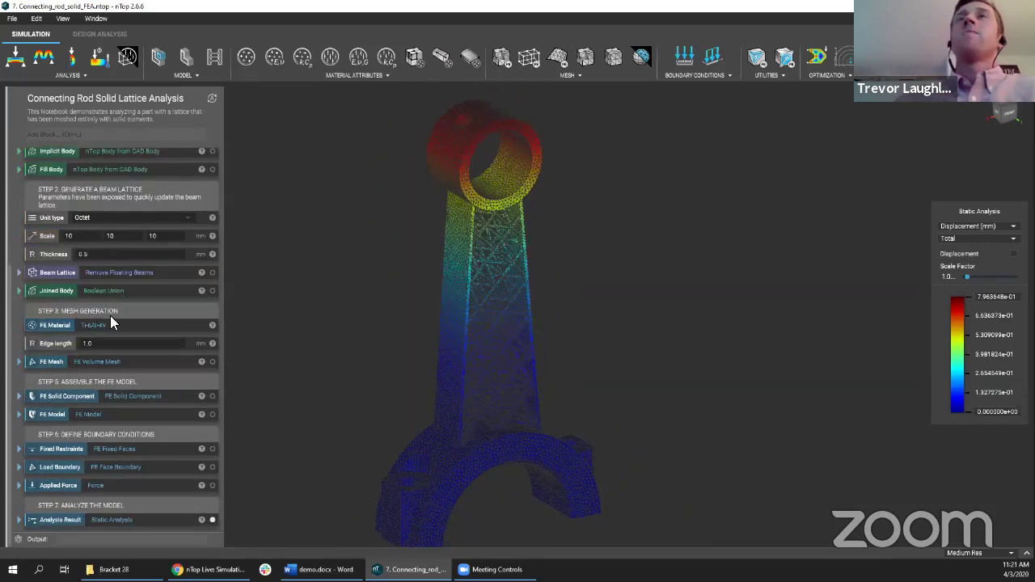
left_click(19, 362)
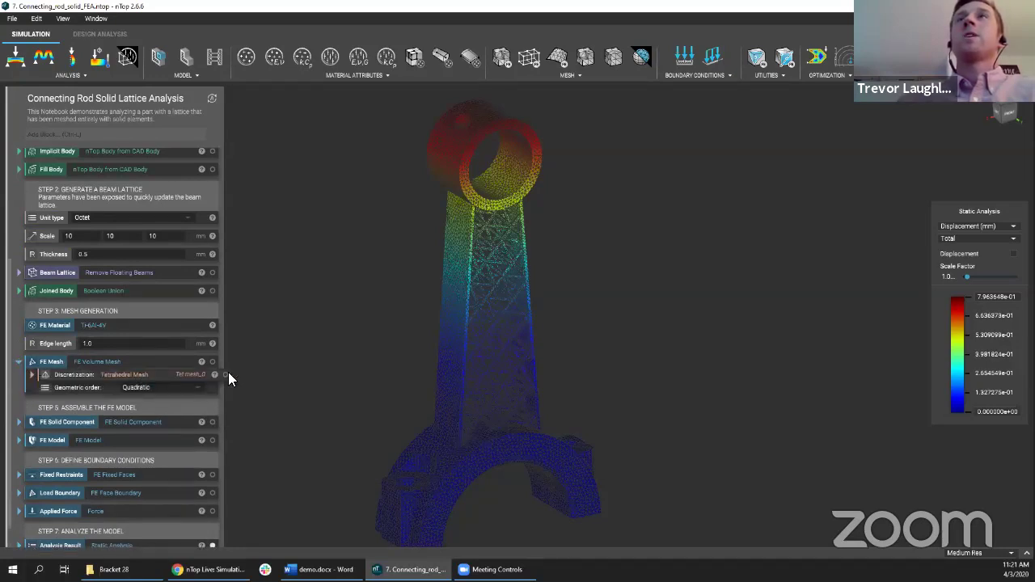
left_click(19, 362)
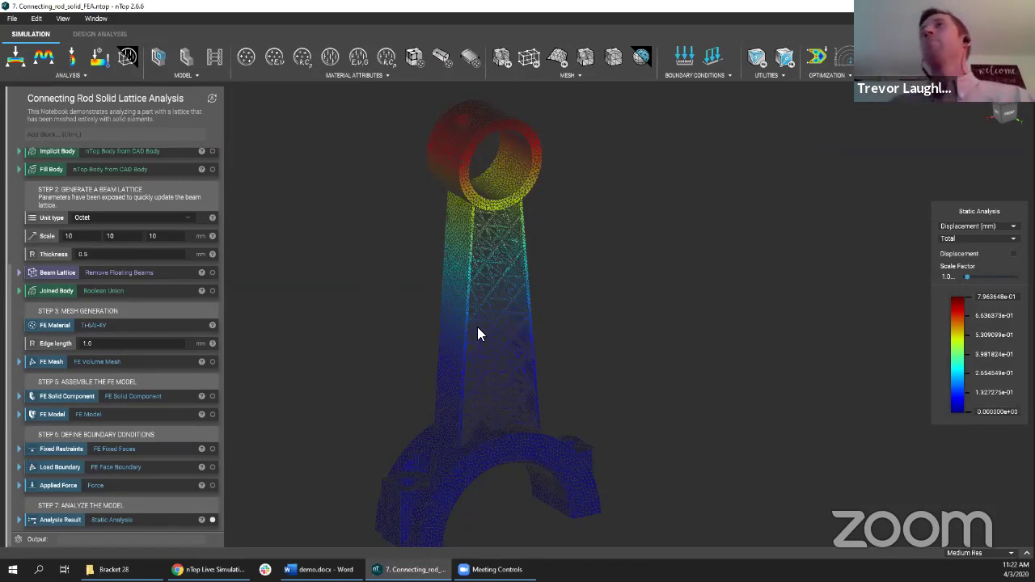
Step: Inspect the solid-meshed lattice closely where it joins the side walls, and view the whole rod from the side
scroll(477, 356, "up", 5)
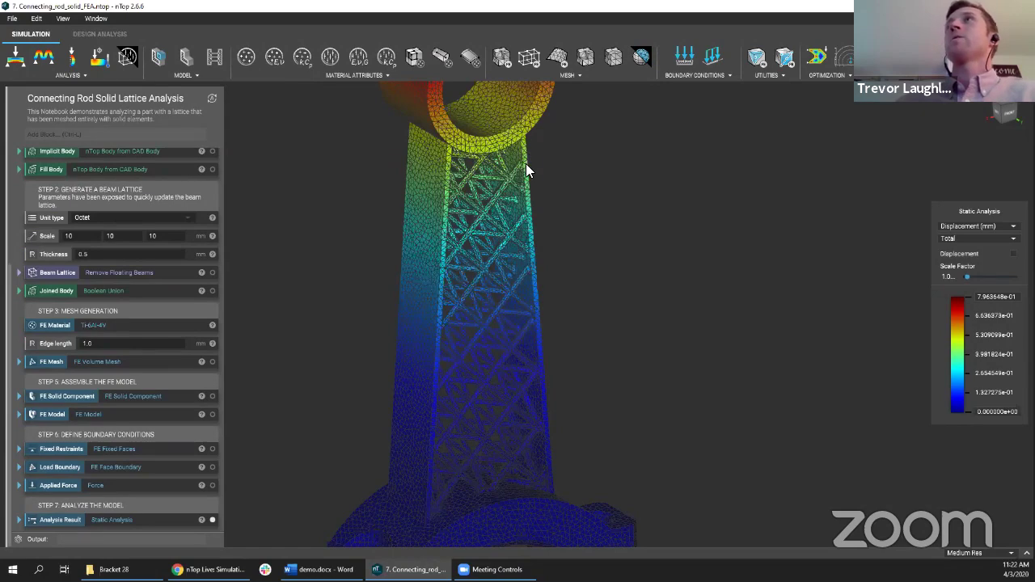
scroll(464, 320, "down", 5)
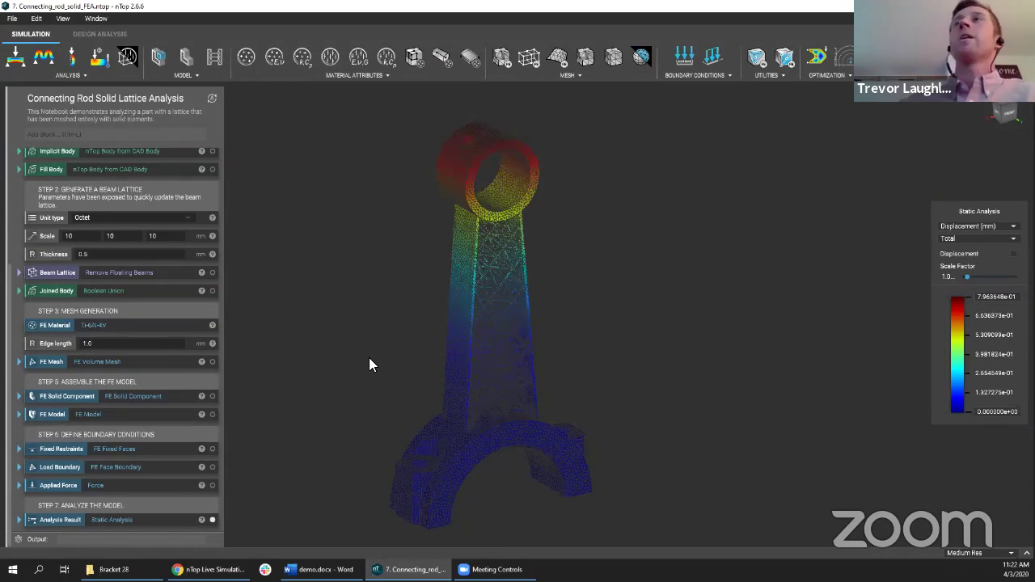
middle_click_drag(369, 358, 414, 361)
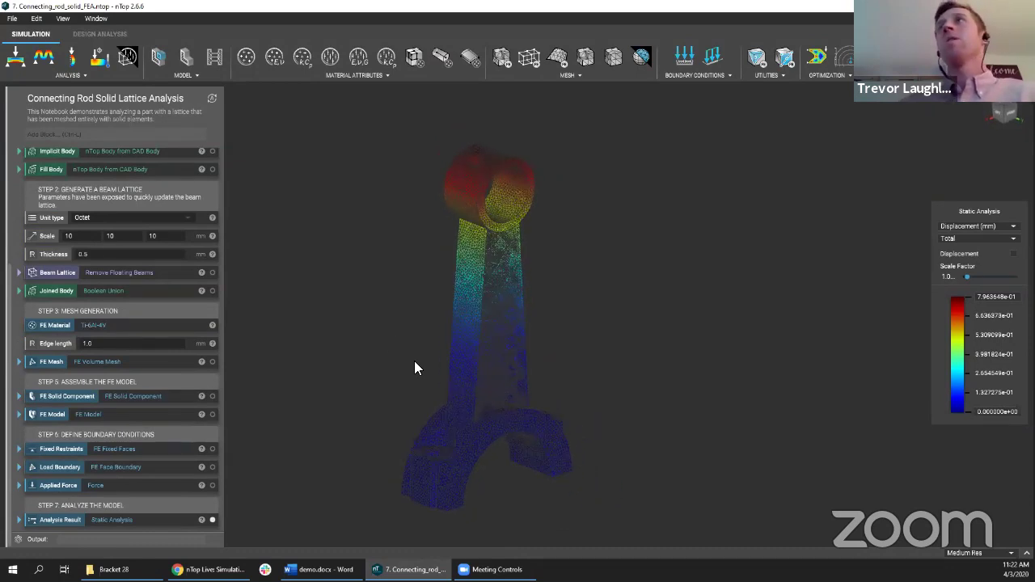
middle_click_drag(382, 349, 399, 335)
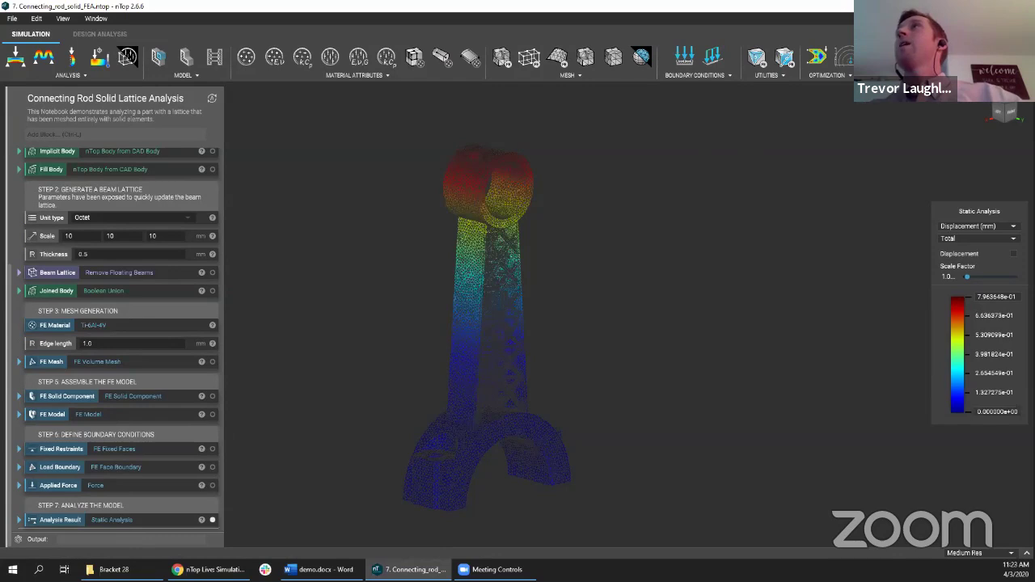
Step: Add an Export Static Analysis block and fill its model and boundary conditions with the FE Model and load case list from Analysis Result
left_click(897, 75)
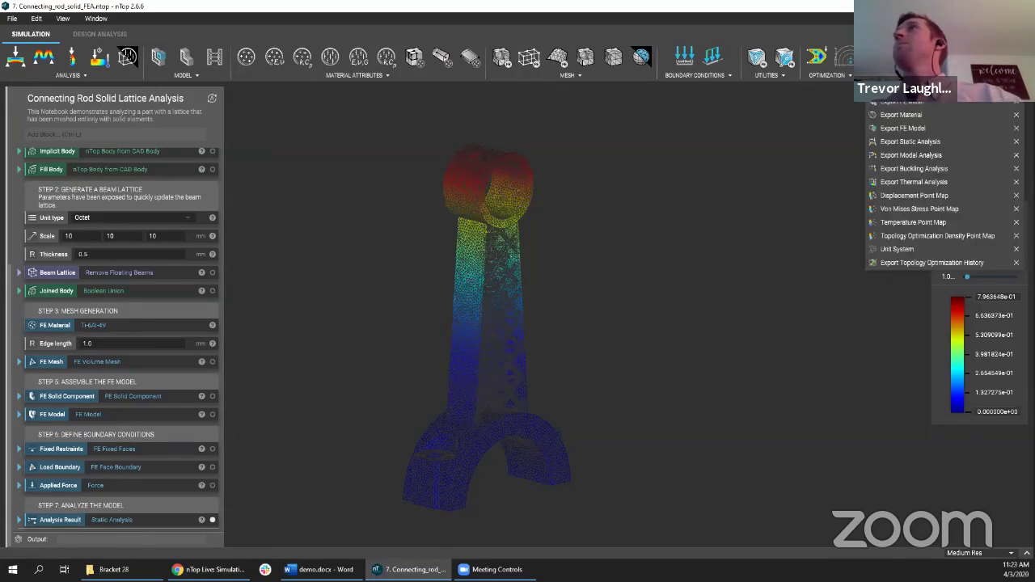
left_click(937, 143)
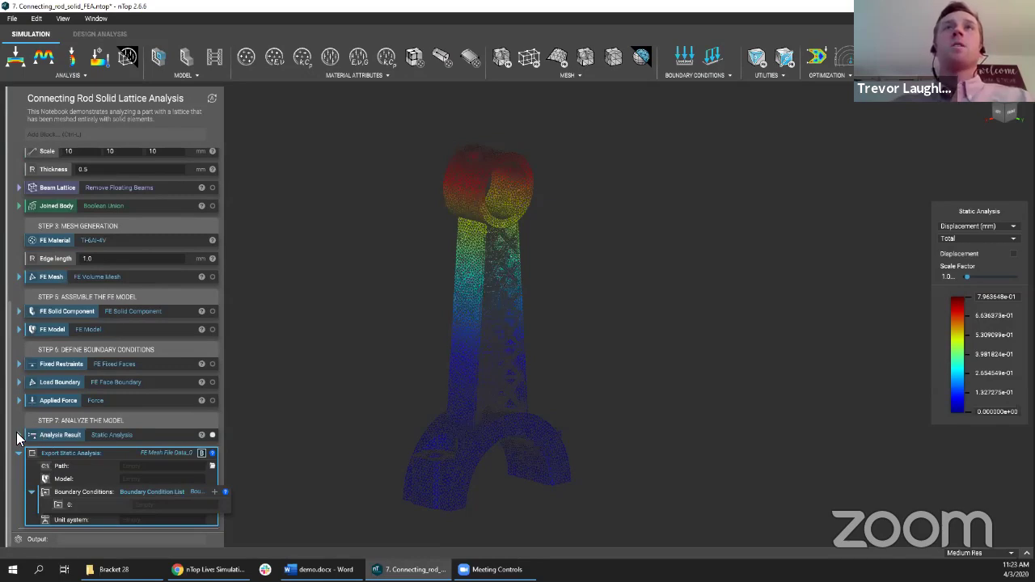
left_click(50, 435)
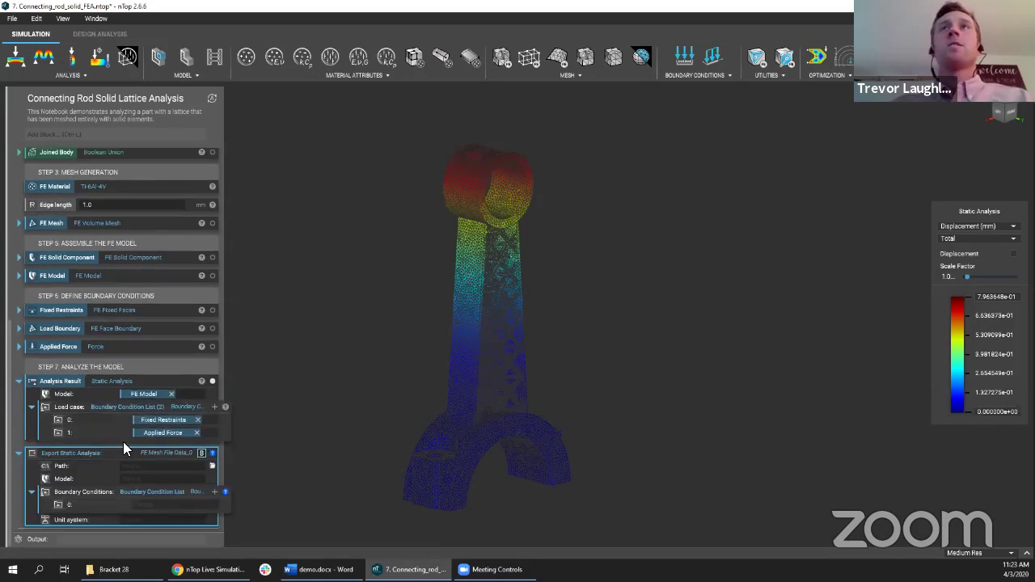
left_click(115, 490)
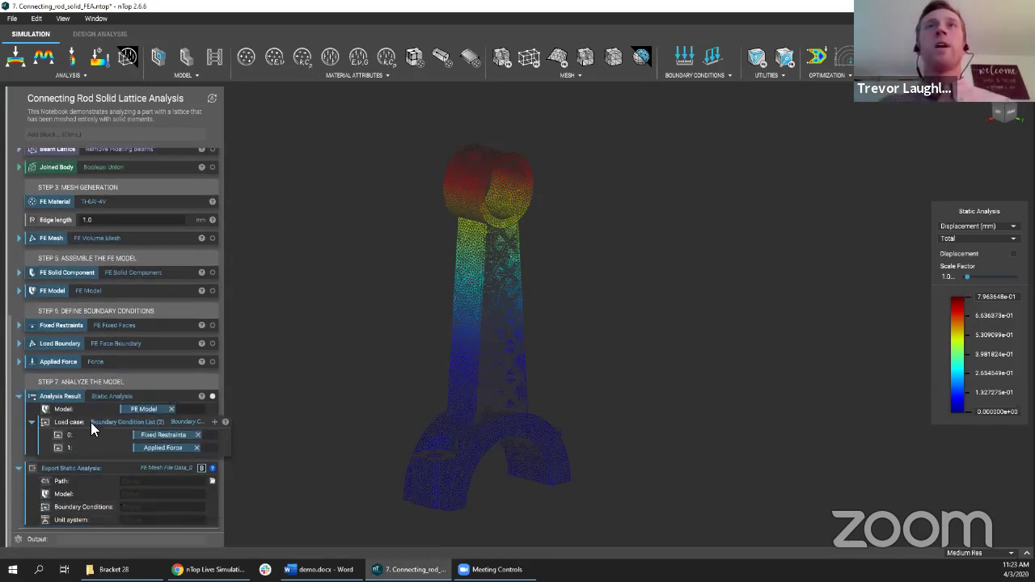
left_click_drag(91, 421, 136, 505)
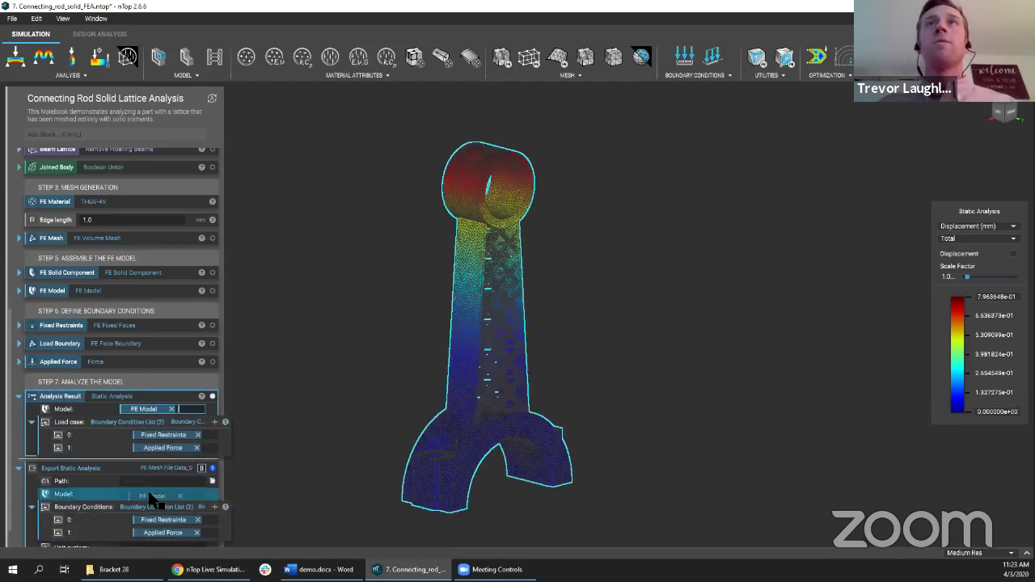
scroll(122, 415, "down", 1)
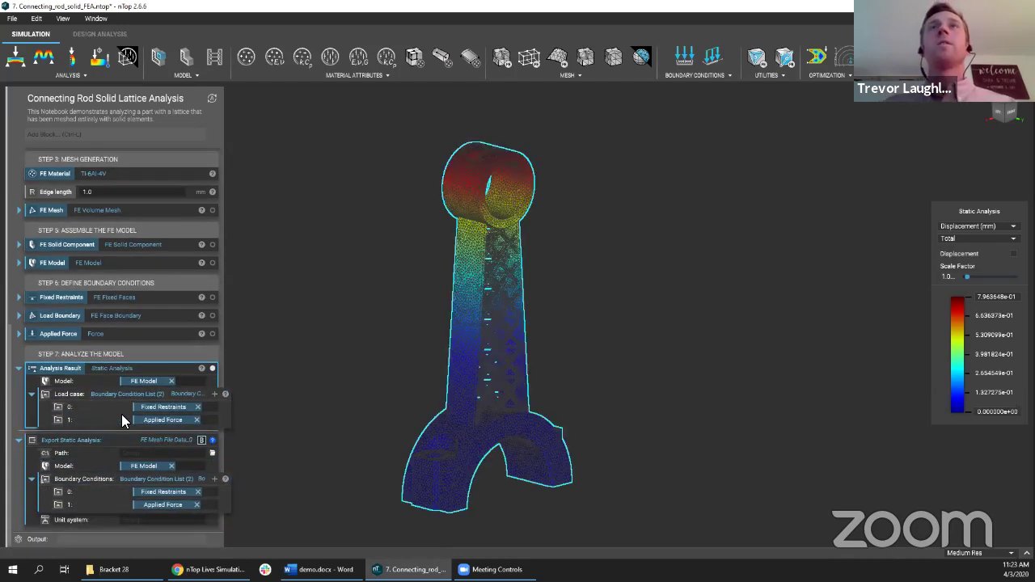
Step: Set the export path to a file named bracket in the Bracket 28 folder, in Abaqus Input Value (*.inp) format
left_click(212, 452)
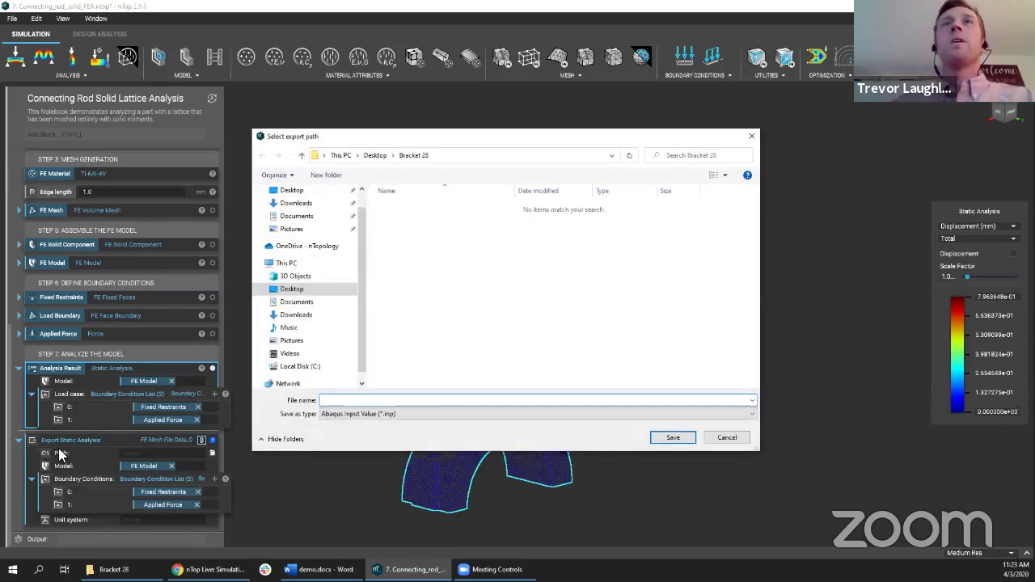
left_click_drag(399, 141, 389, 129)
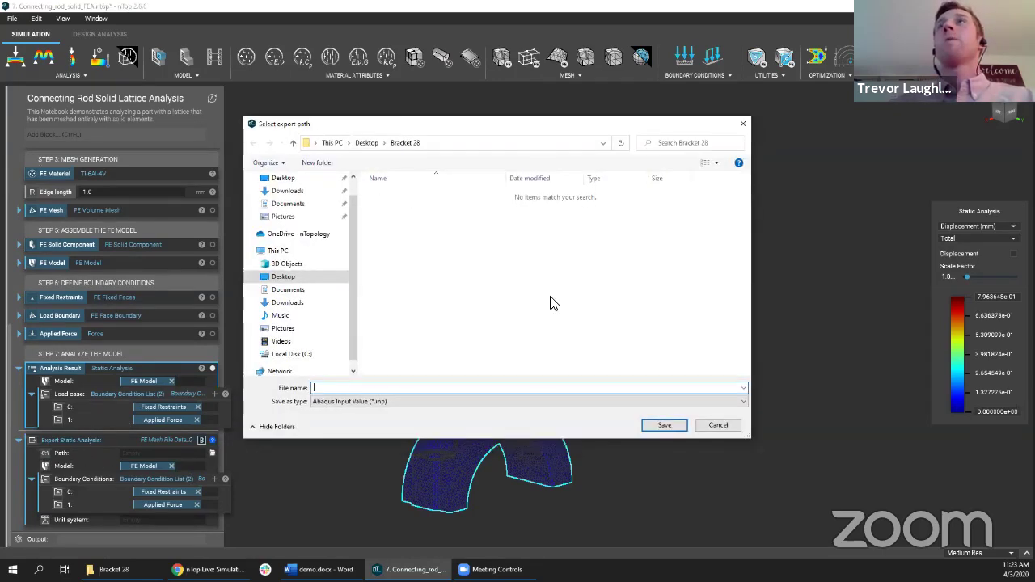
left_click(397, 401)
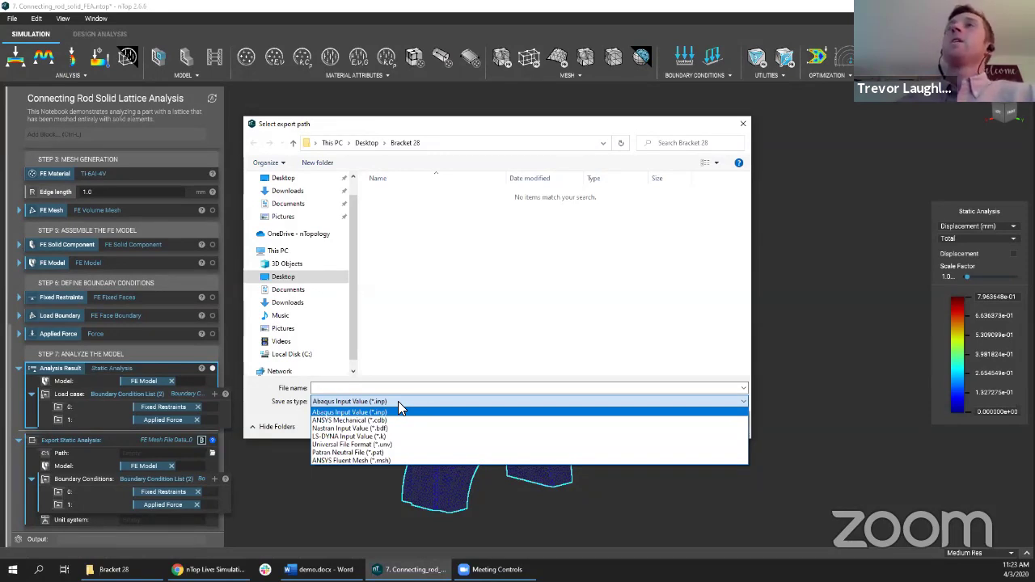
left_click(394, 413)
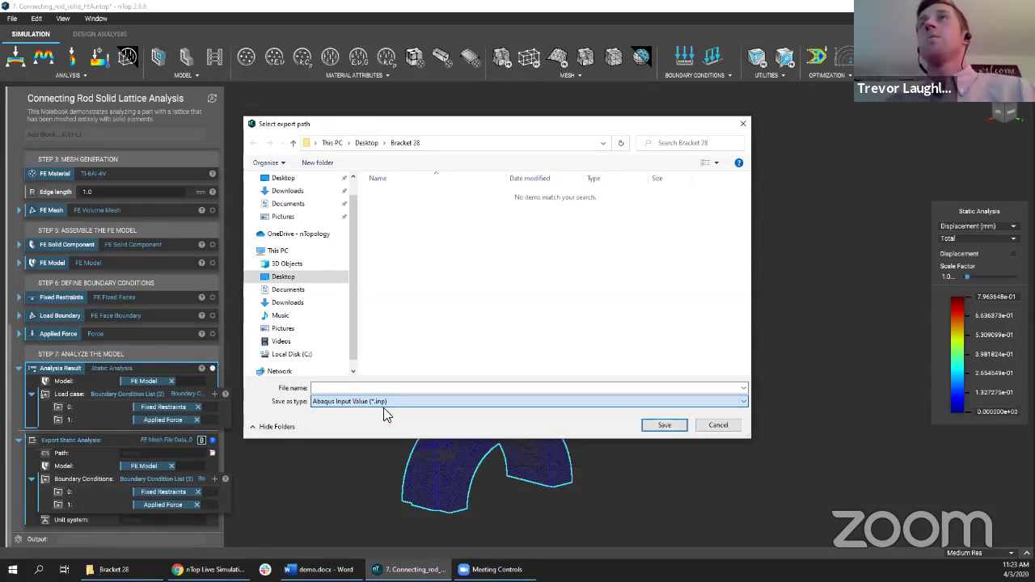
left_click(370, 389)
type("bra")
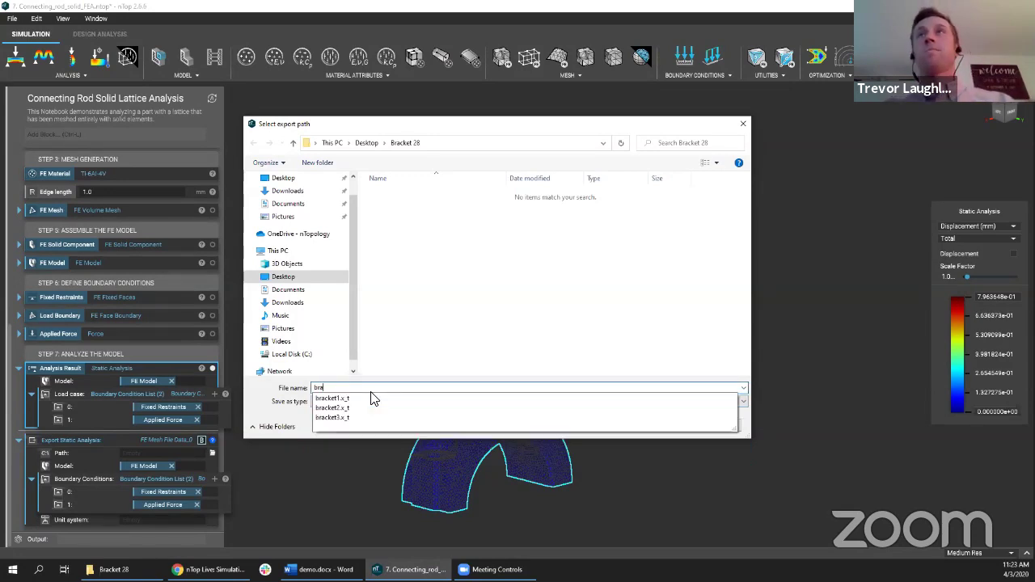
type("cket")
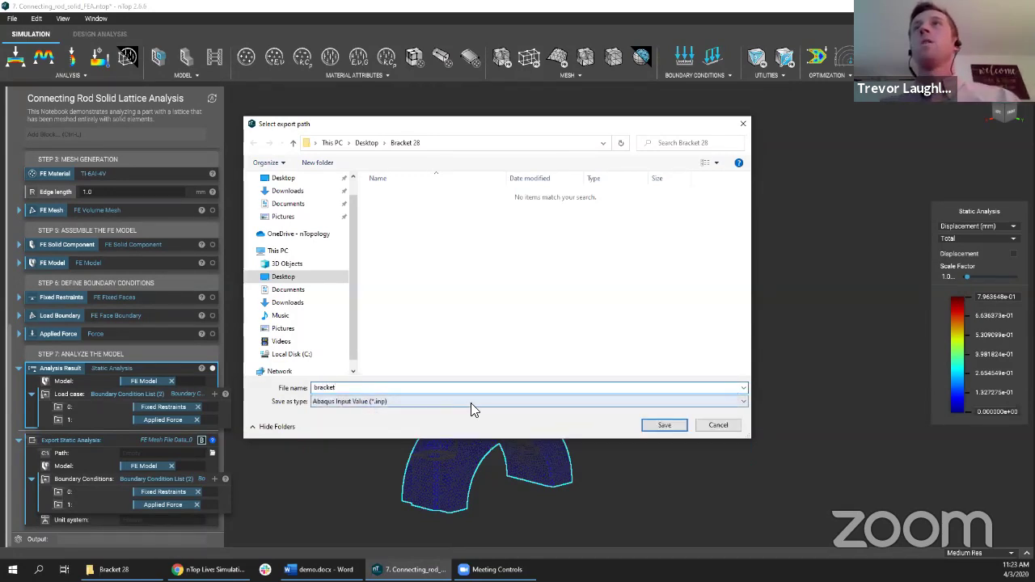
left_click(656, 422)
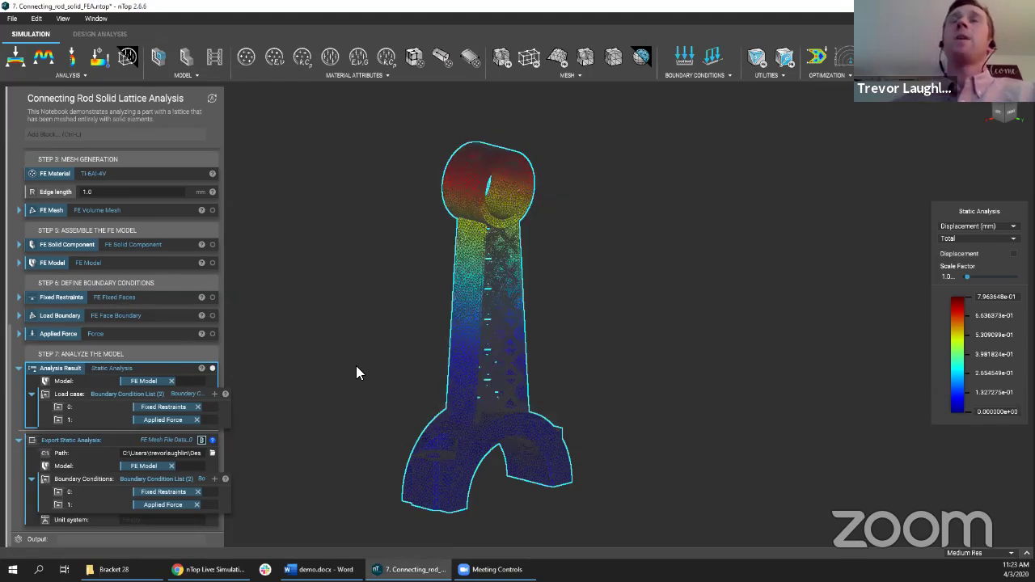
Step: View the solid rod's displacement result up close and from the front and side, and collapse the Export Static Analysis block
scroll(492, 439, "up", 5)
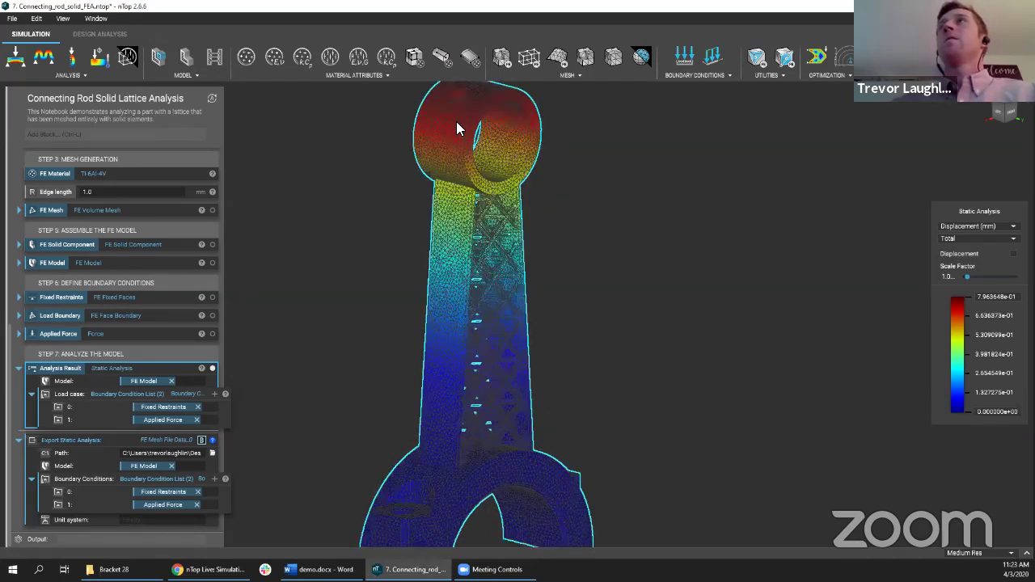
right_click_drag(522, 259, 468, 251)
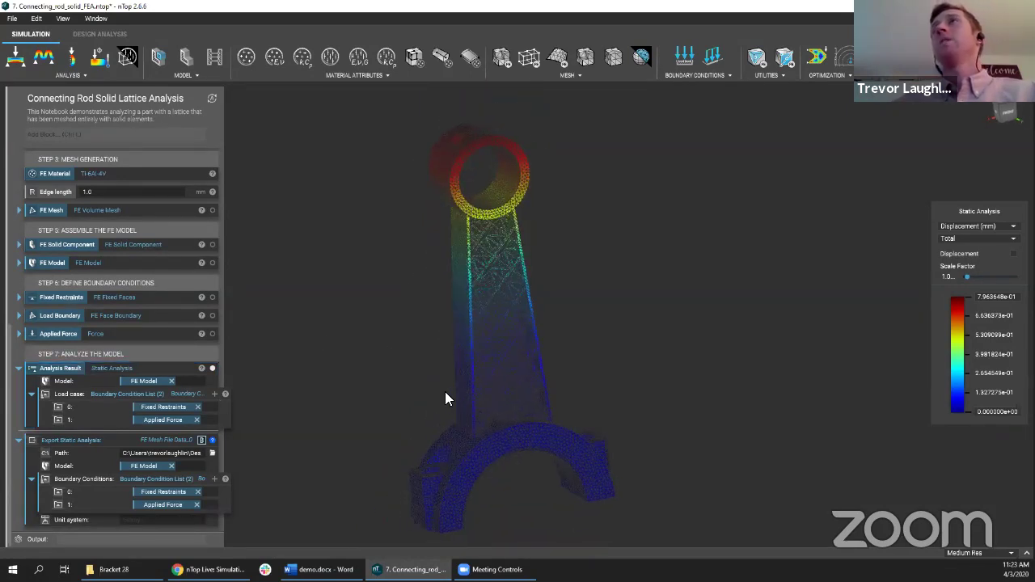
right_click_drag(444, 398, 353, 412)
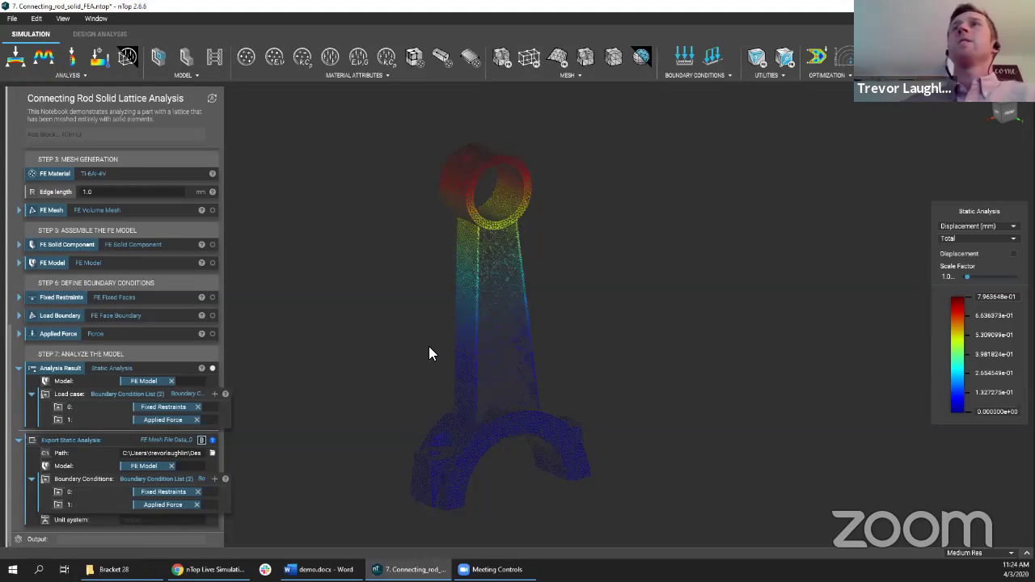
right_click_drag(405, 373, 448, 399)
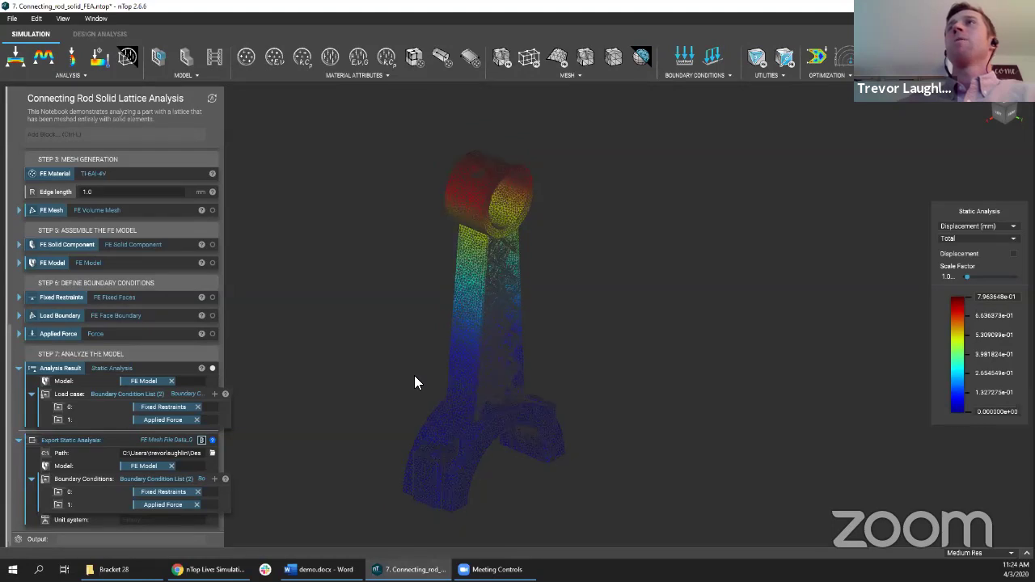
right_click_drag(388, 358, 455, 307)
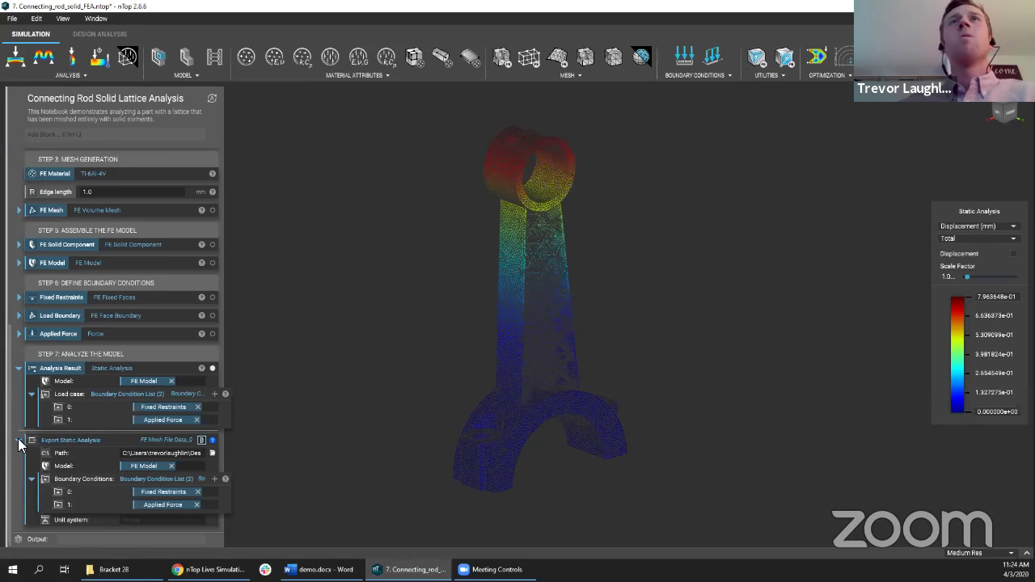
left_click(18, 442)
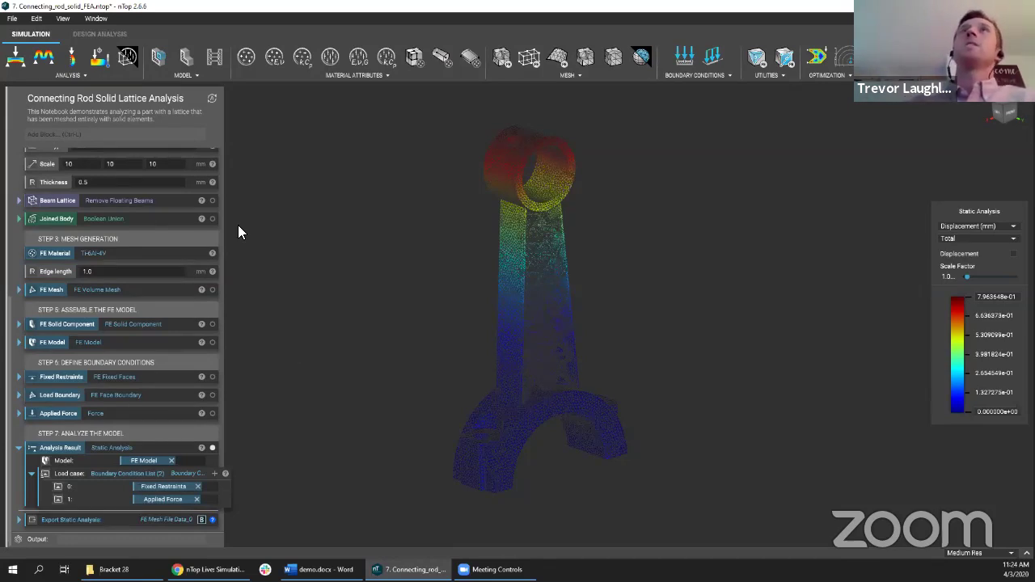
Step: Show the Design Analysis tools and turn the rod to view its side wall and lattice
left_click(98, 35)
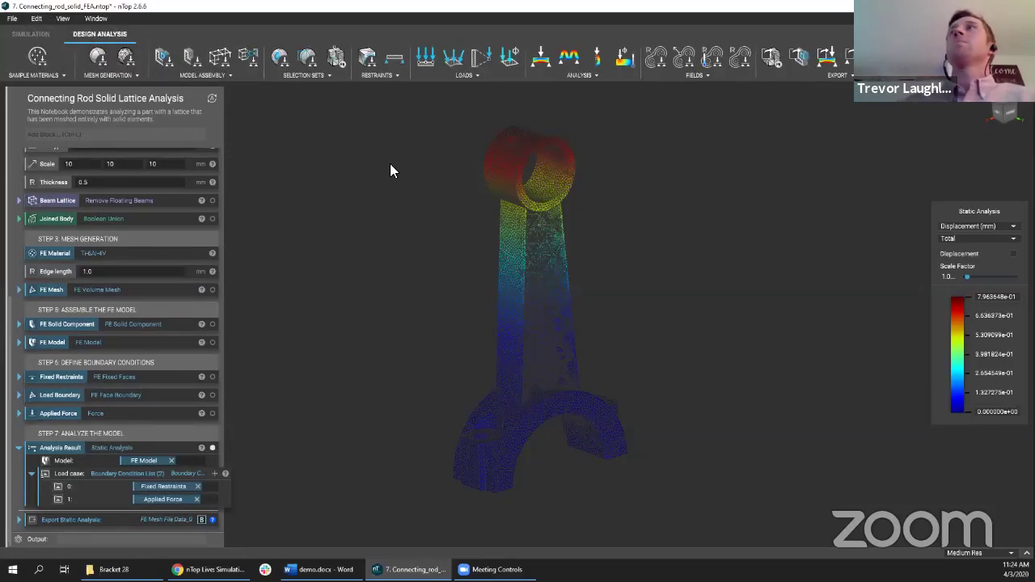
right_click_drag(383, 219, 443, 234)
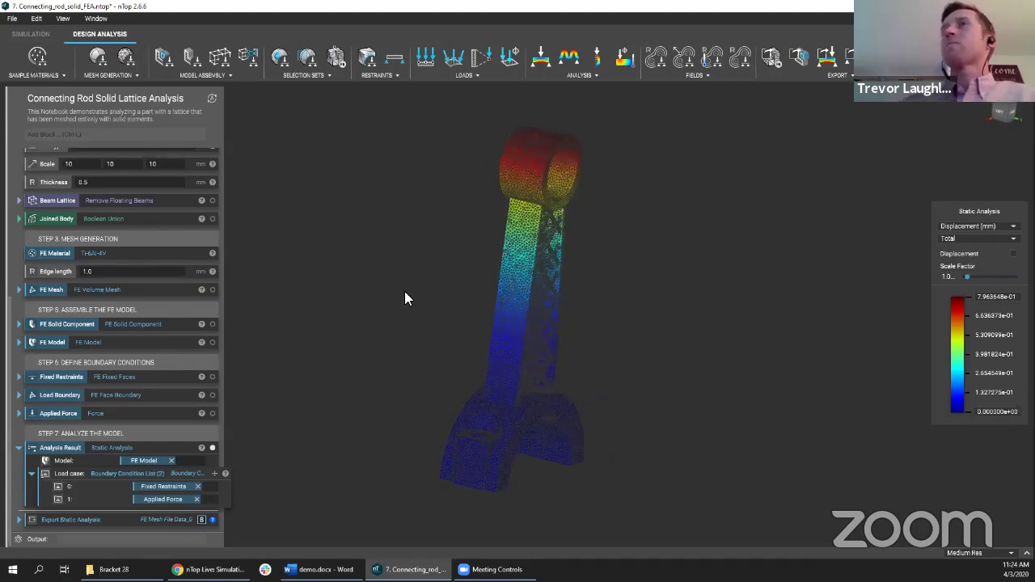
right_click_drag(393, 412, 357, 402)
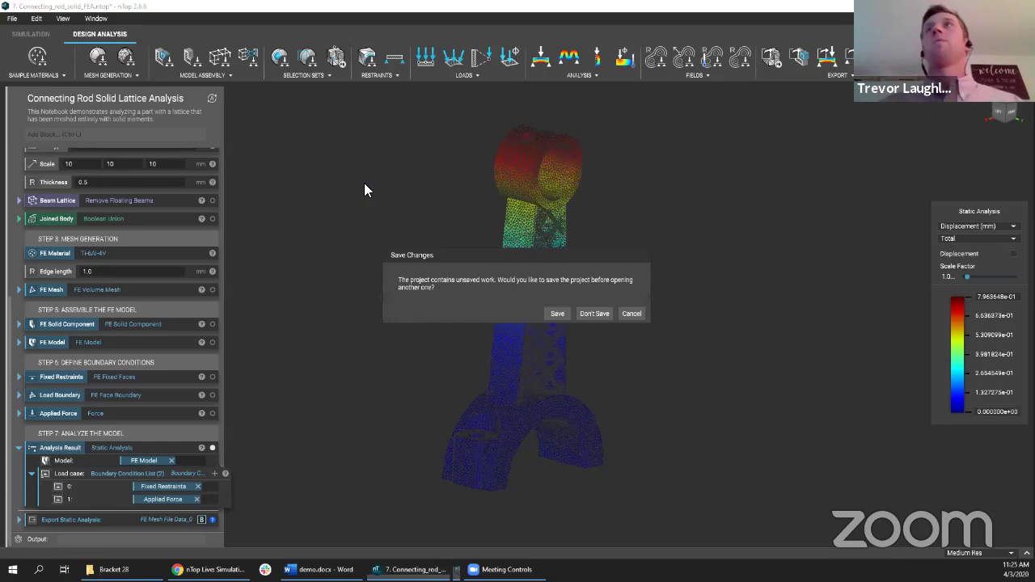
Step: Discard the changes to the solid lattice notebook and open 6. Connecting_rod_beam_FEA.ntop
left_click(594, 313)
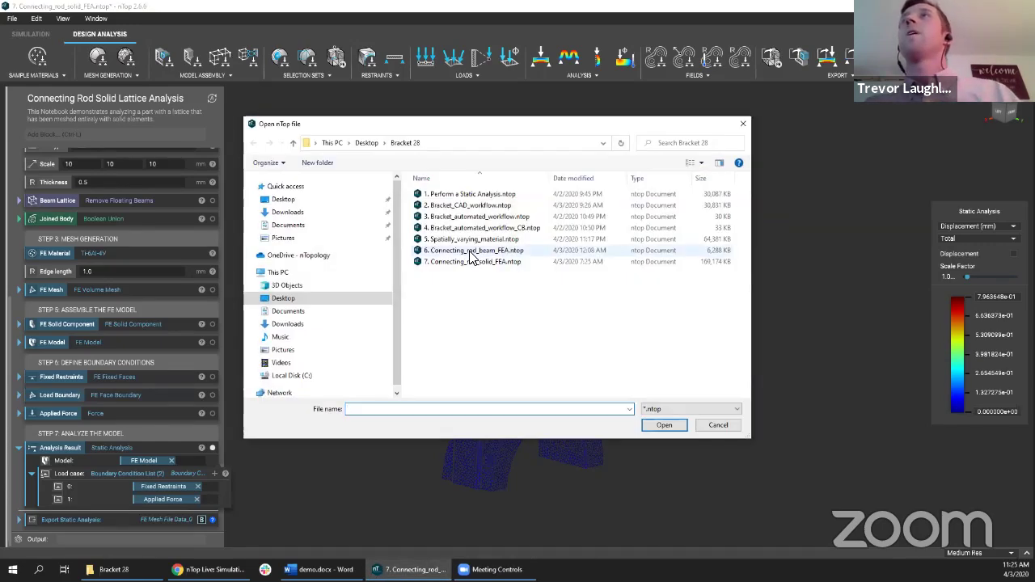
left_click(473, 251)
double_click(471, 252)
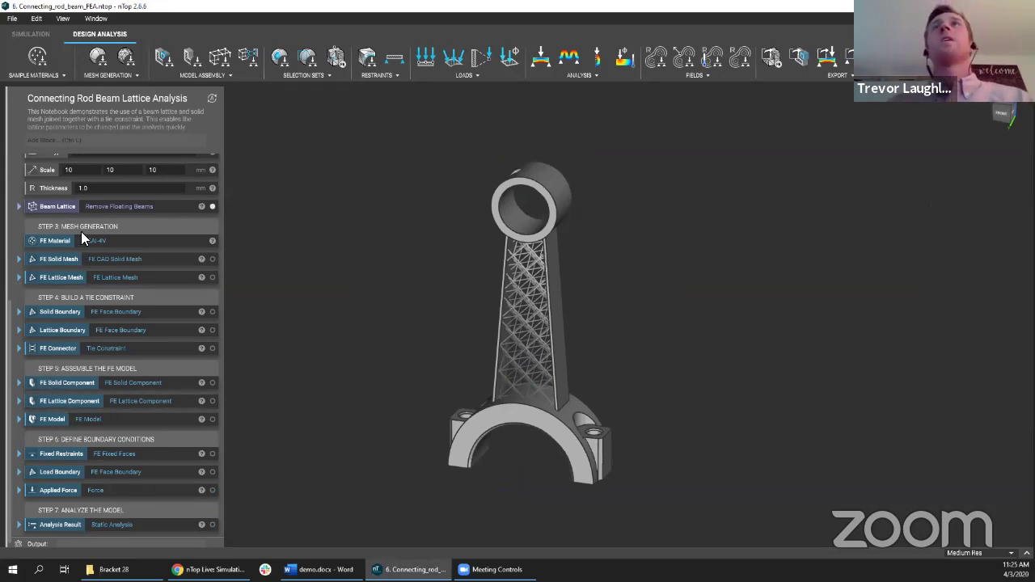
Step: Display the FE Solid Mesh and the FE Lattice Mesh one at a time, and inspect the lattice's beam elements up close
left_click(189, 260)
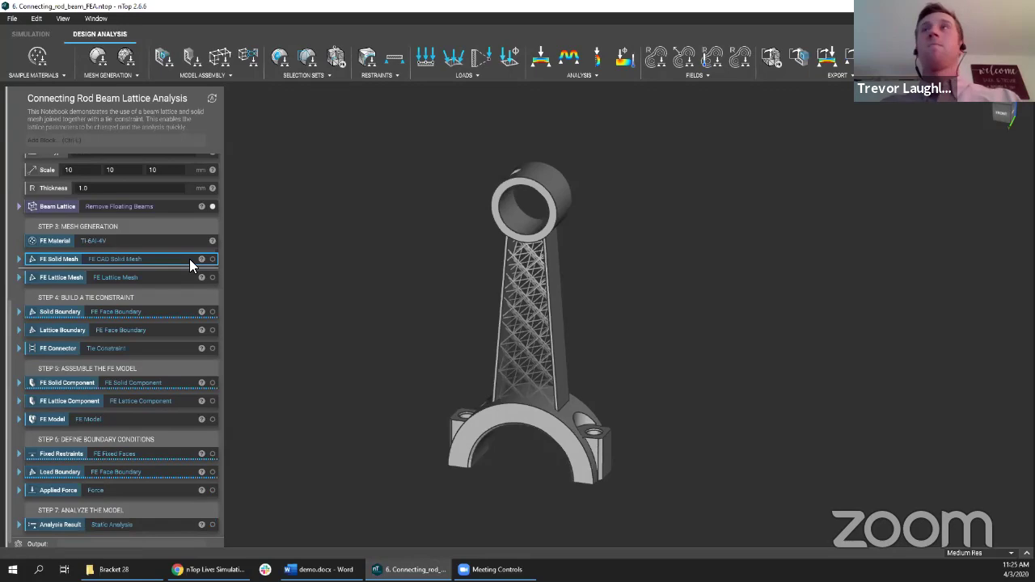
right_click_drag(340, 330, 445, 384)
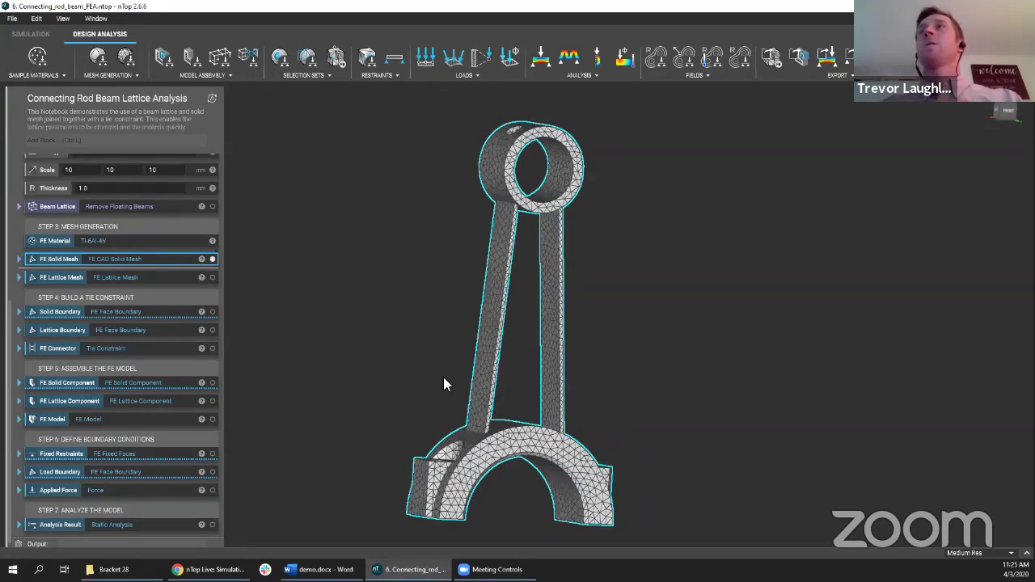
key("Down")
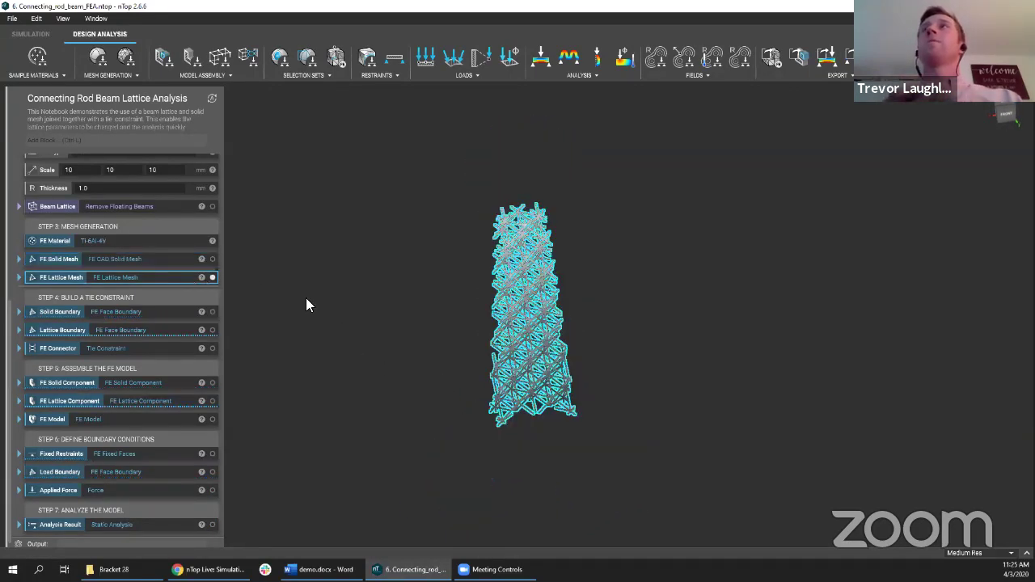
left_click(414, 301)
mouse_move(414, 301)
right_mouse_down()
mouse_move(411, 263)
mouse_move(442, 254)
mouse_move(430, 296)
right_mouse_up()
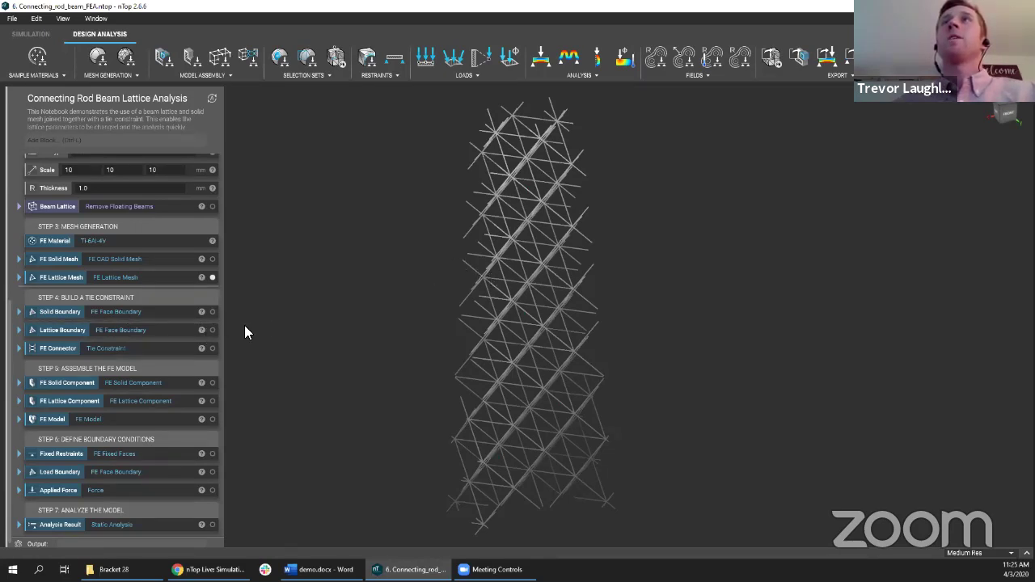
Step: Briefly show the Lattice Boundary on the lattice mesh, and display the FE Connector tie constraint over the beams
left_click(211, 330)
left_click(212, 330)
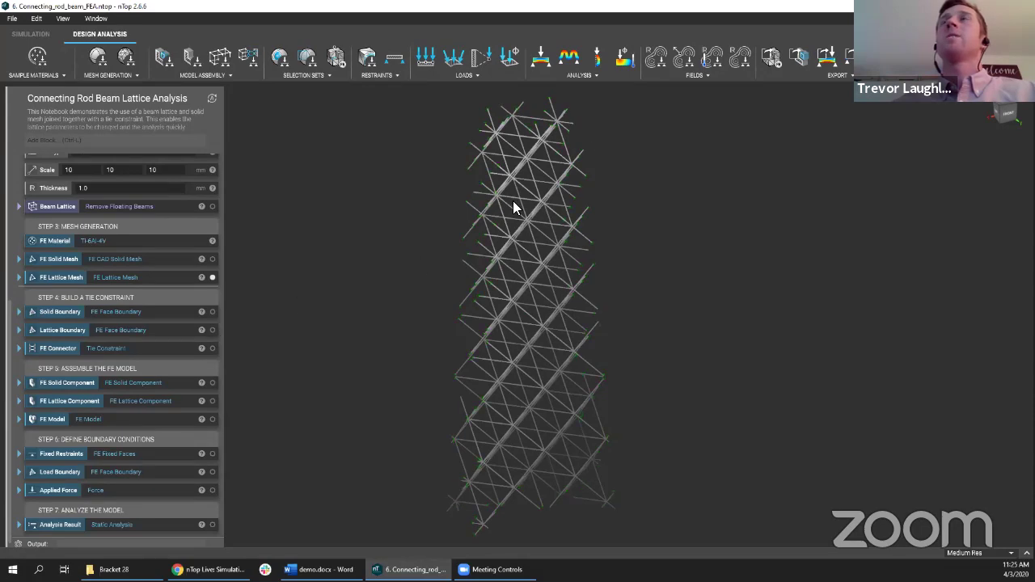
left_click(212, 347)
right_click_drag(234, 345, 240, 305)
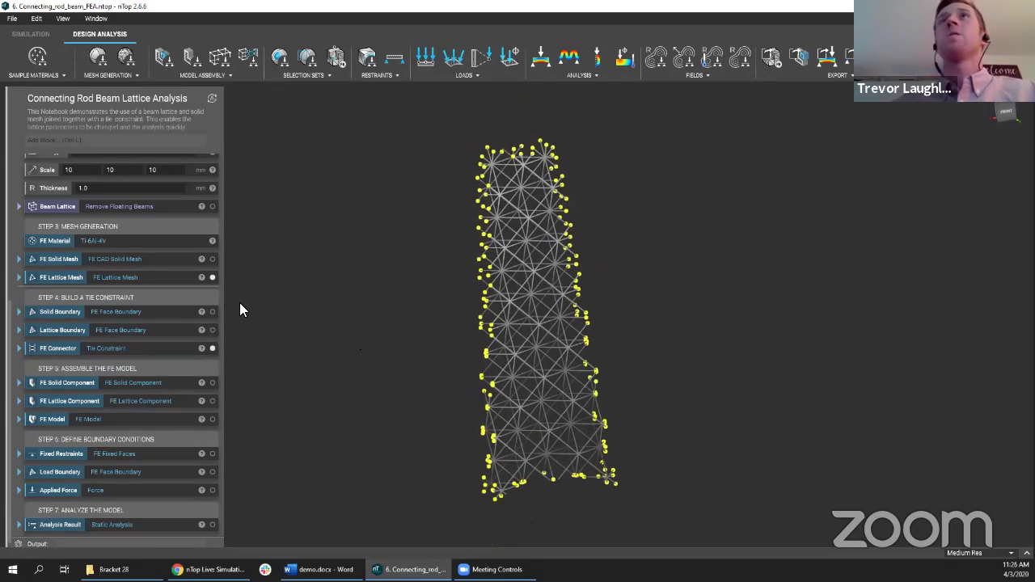
Step: Display the FE Solid Mesh together with the lattice mesh and tie constraint, and view the assembled rod from several angles
left_click(212, 259)
right_click_drag(391, 332, 469, 351)
scroll(469, 353, "down", 3)
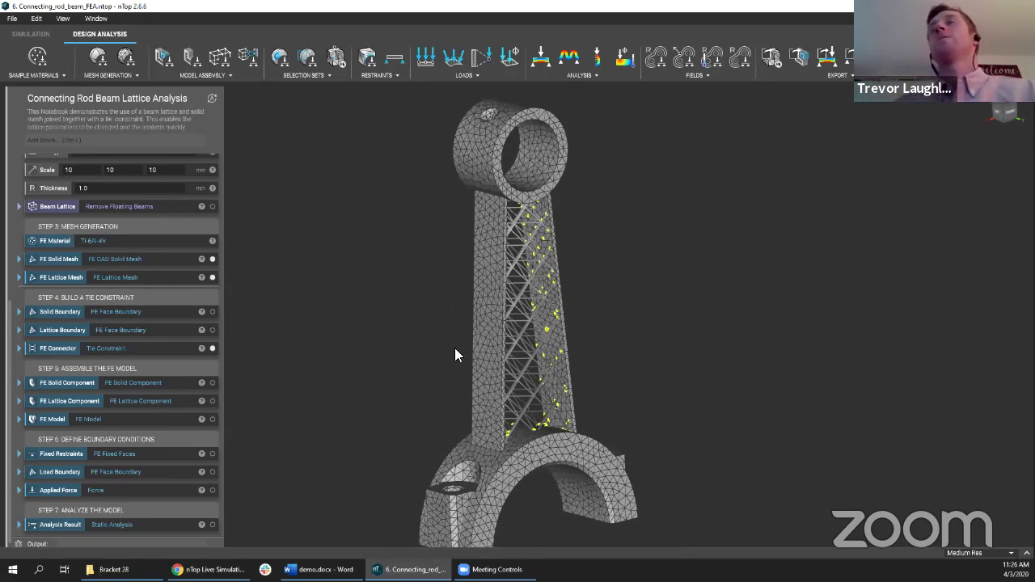
right_click_drag(531, 307, 137, 244)
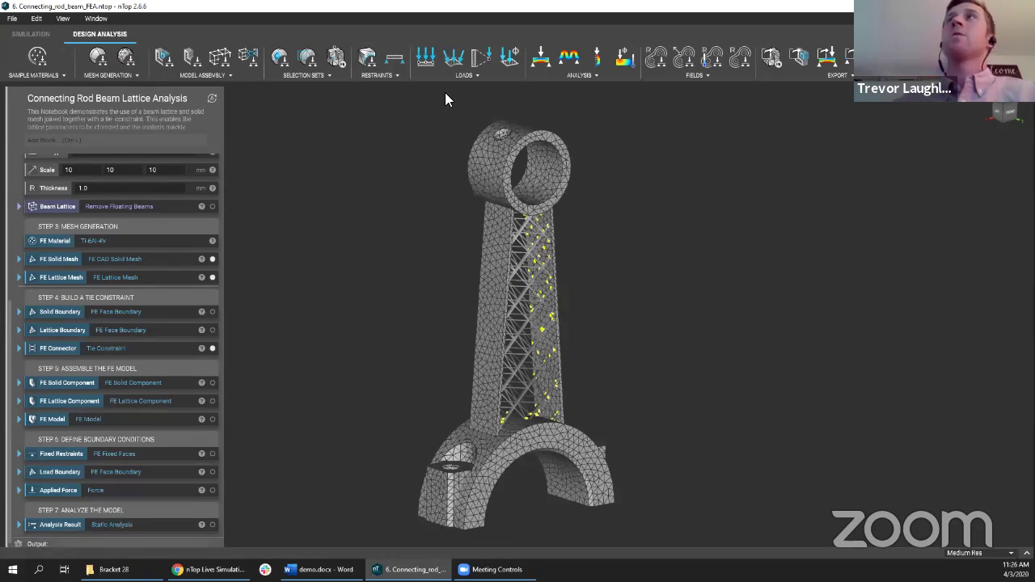
right_click_drag(346, 406, 323, 458)
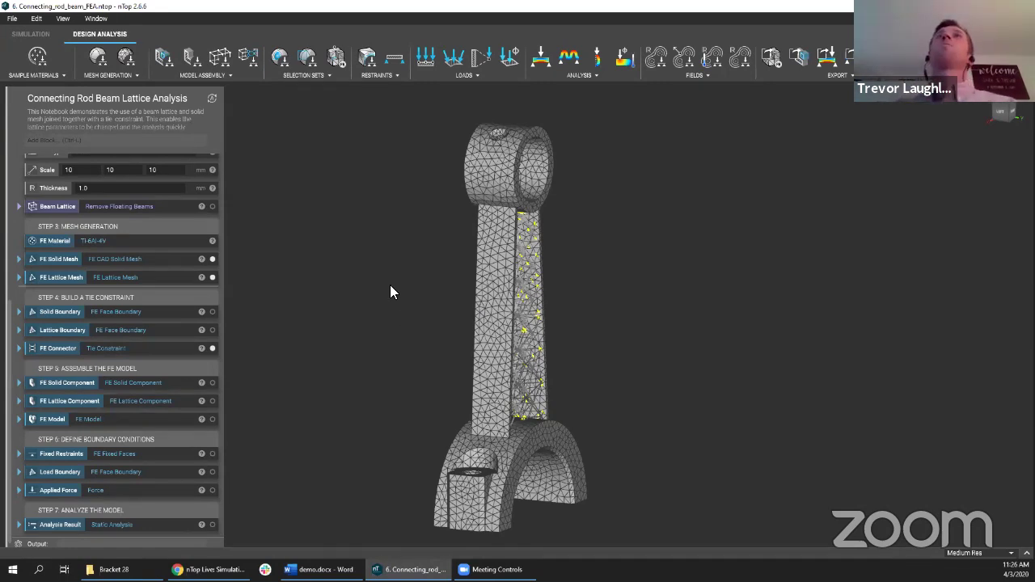
Step: Add an Import Real Point Map block at the end of the notebook, below the static analysis result
scroll(129, 308, "down", 1)
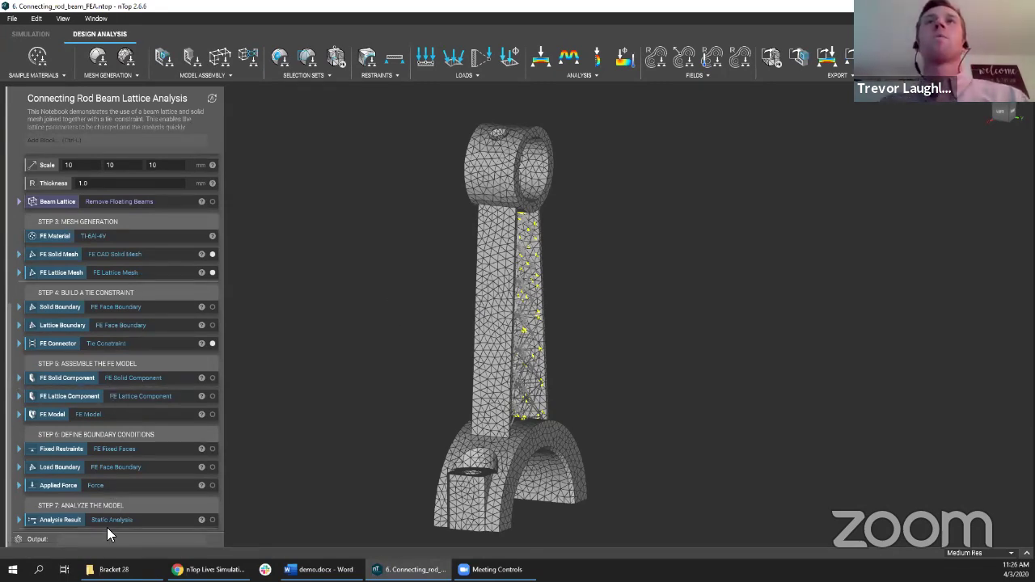
left_click(135, 139)
type("point map")
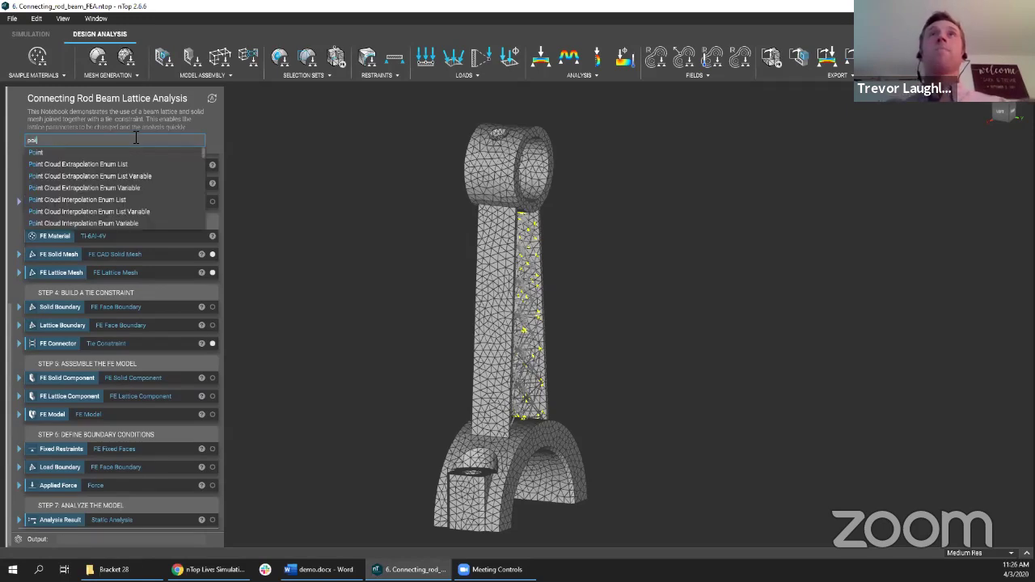
key("Return")
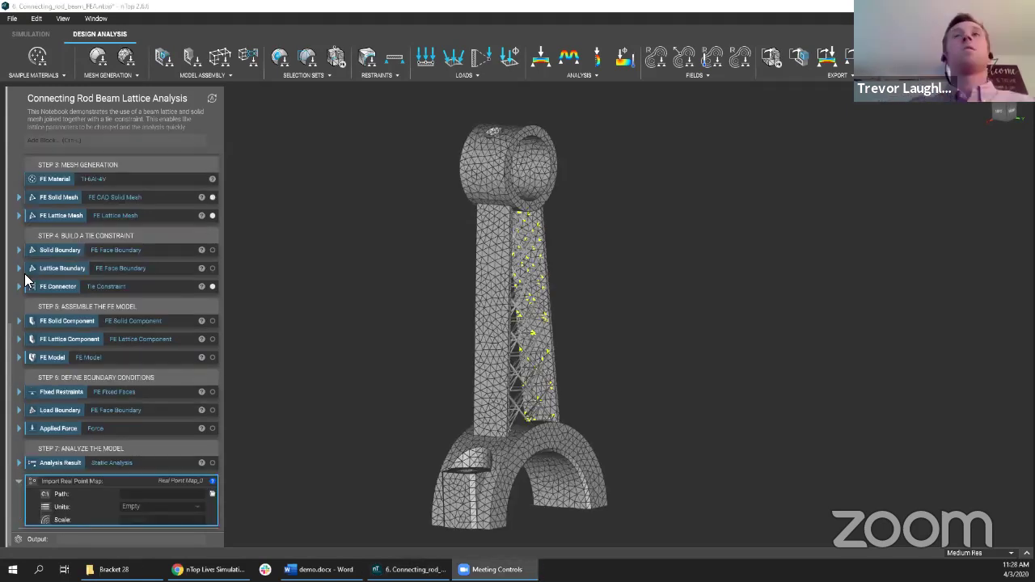
left_click(88, 492)
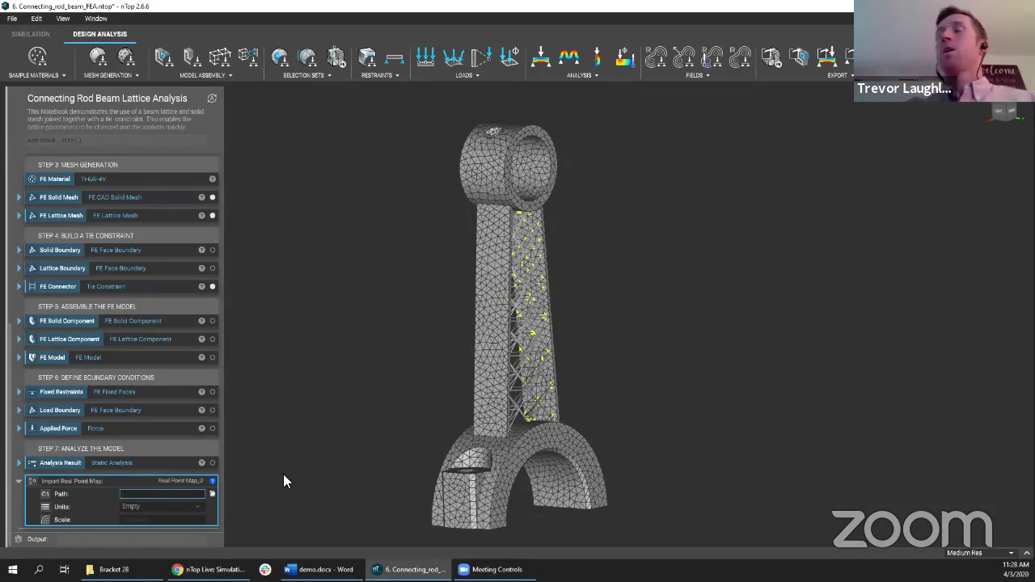
left_click(342, 433)
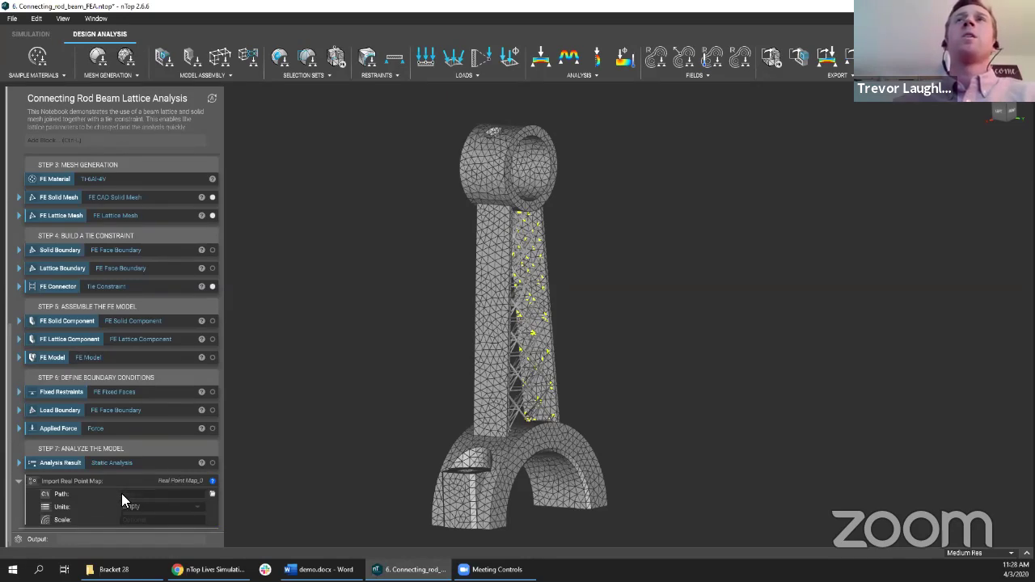
left_click(97, 484)
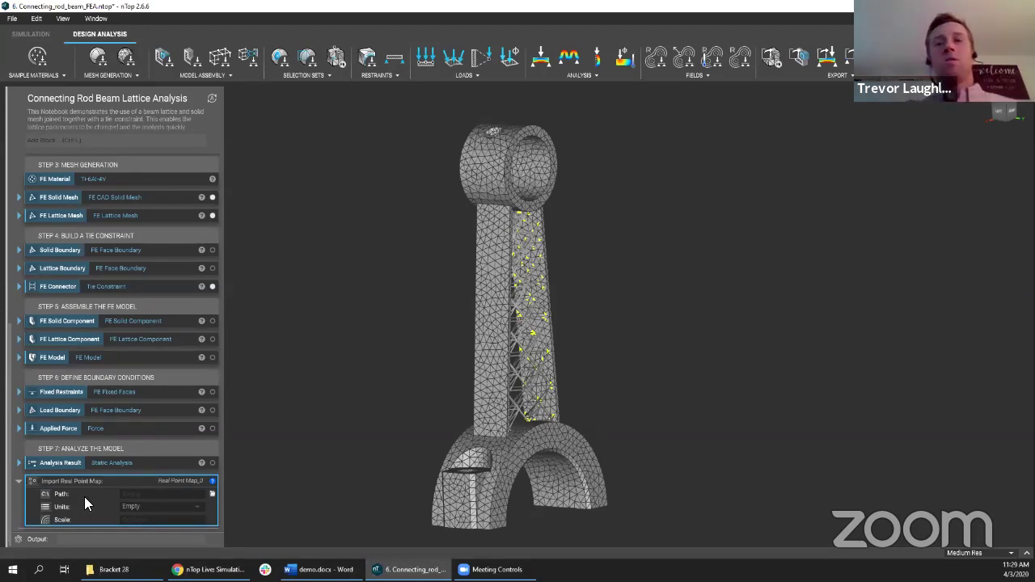
Step: Expand the FE Model block under Step 5 and examine its Components and Connectors lists
scroll(84, 496, "up", 2)
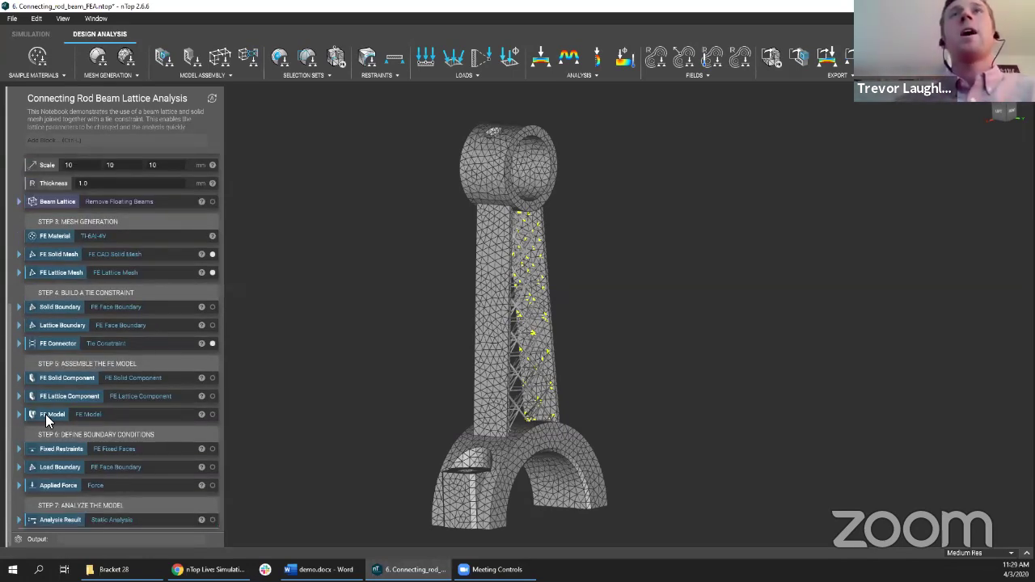
left_click(21, 417)
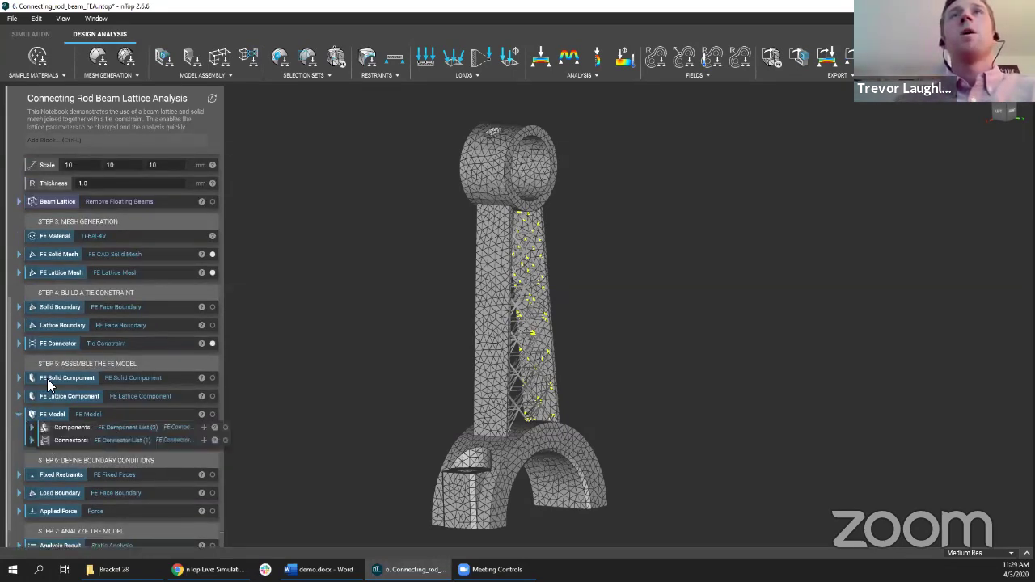
scroll(32, 417, "down", 1)
left_click(31, 412)
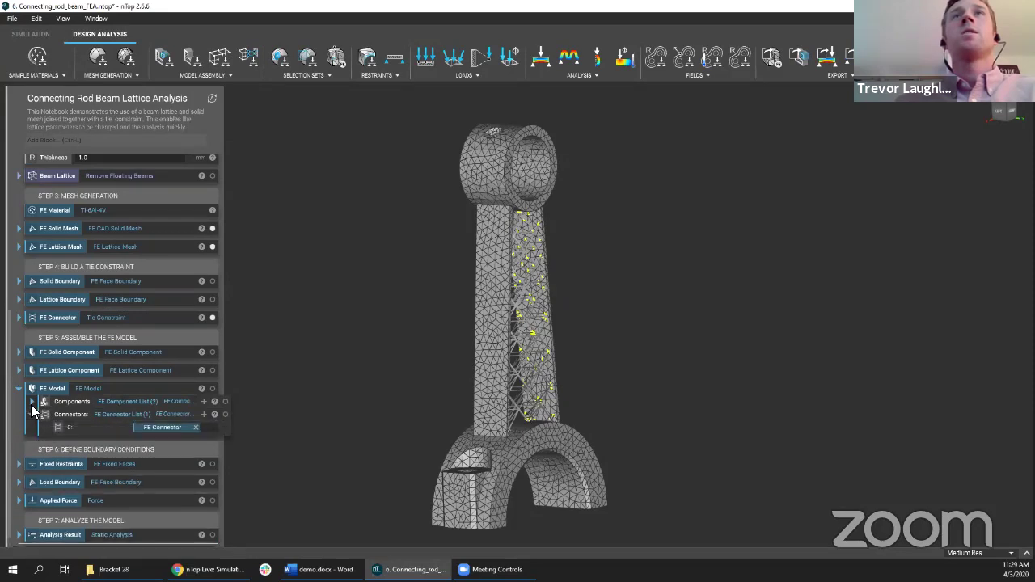
left_click(31, 400)
left_click(71, 408)
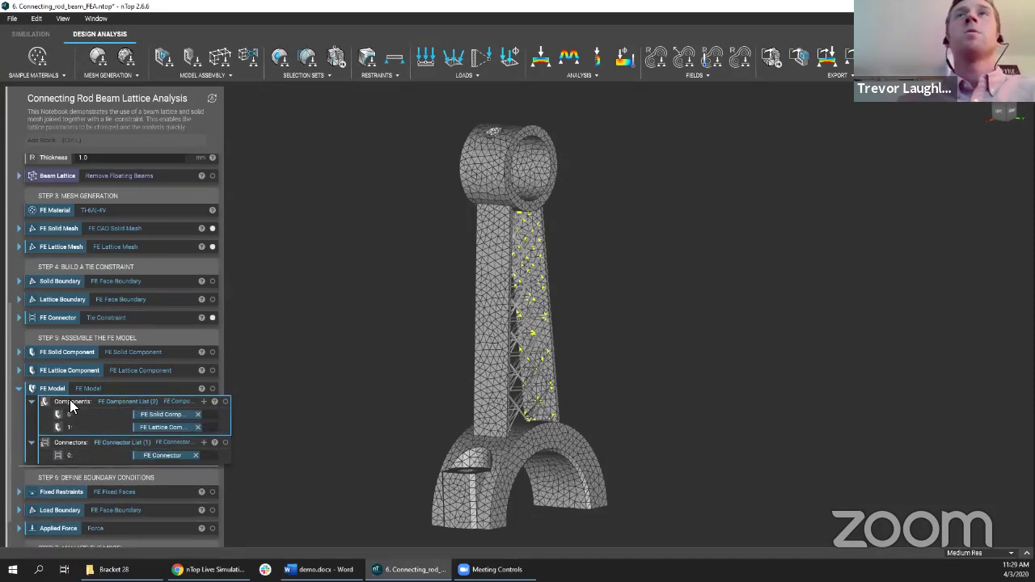
left_click(71, 453)
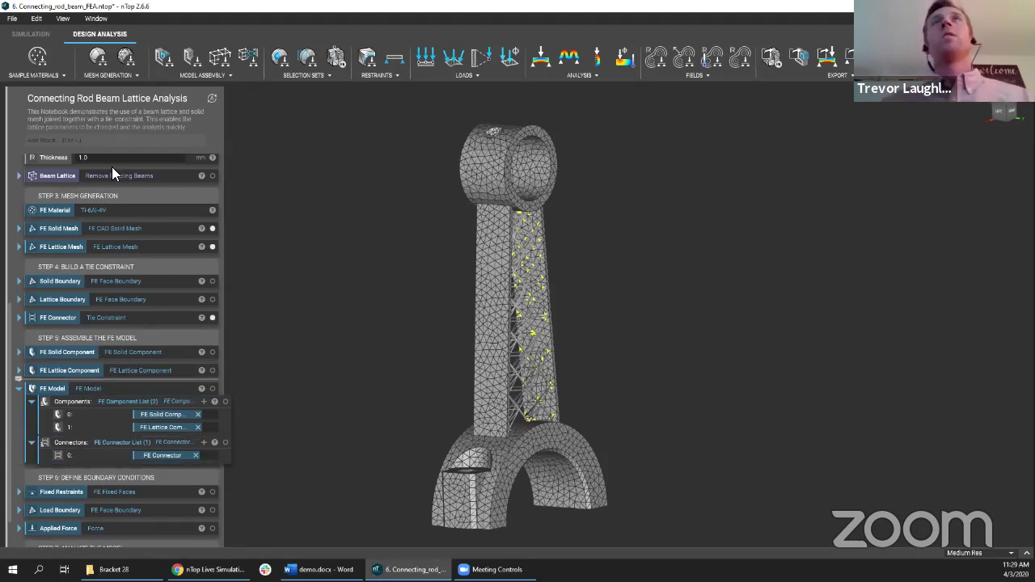
Step: Insert a new, empty FE Model block above the existing FE Model in Step 5
left_click(113, 142)
type("FE Model")
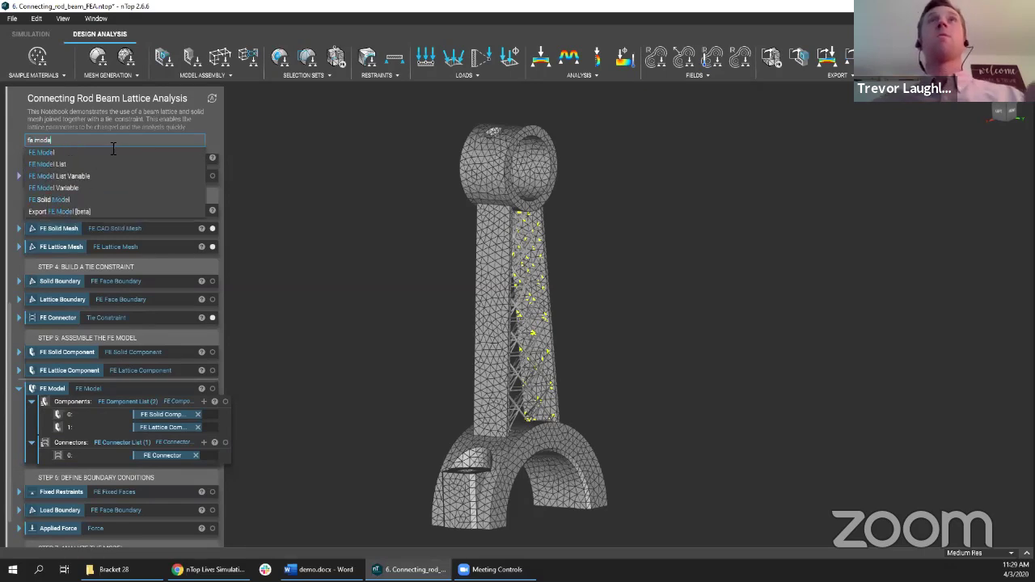
key("Return")
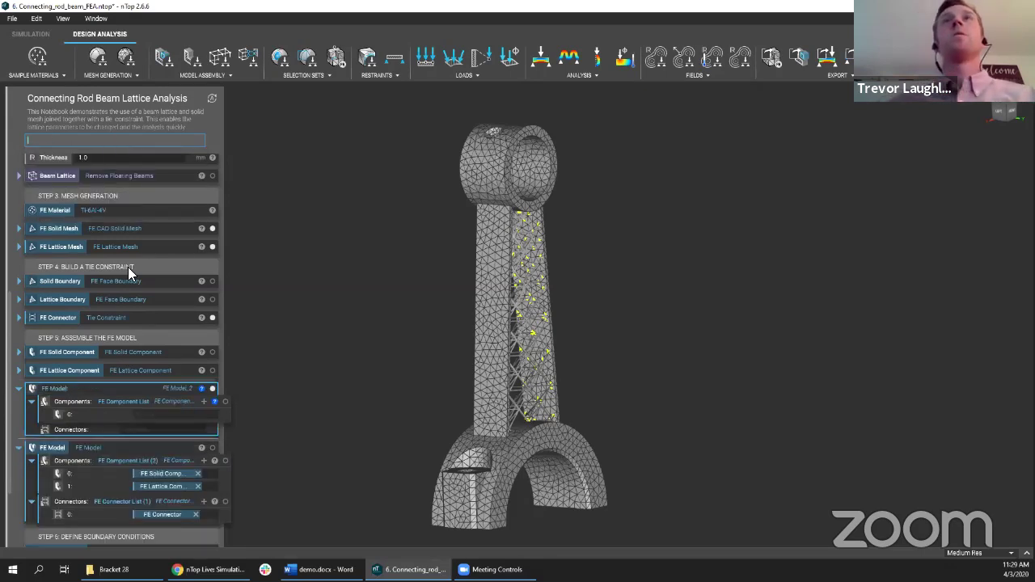
scroll(119, 410, "down", 1)
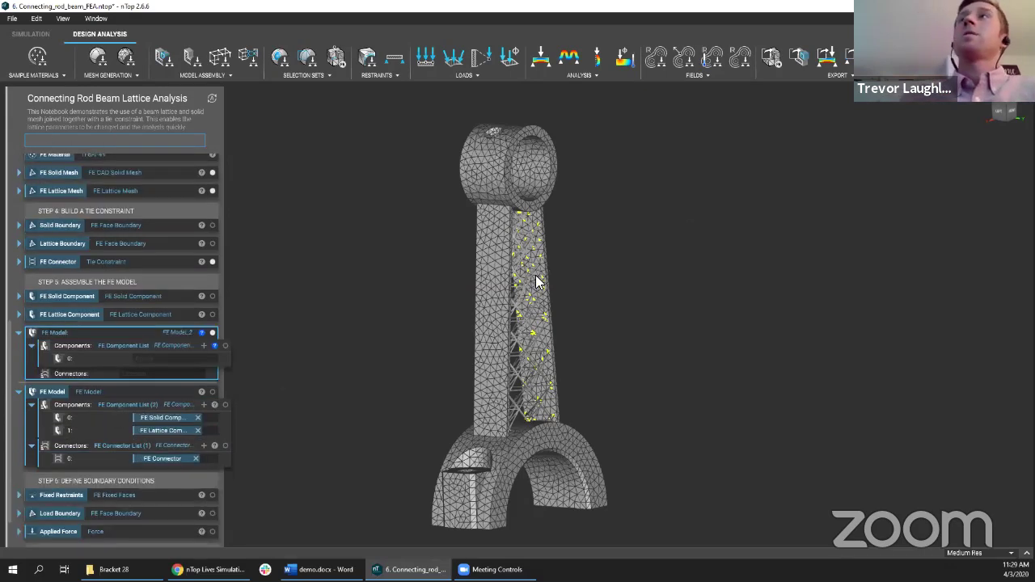
Step: Highlight the rod's solid mesh and lattice mesh one after the other, and compare them with the existing FE Model's connector and component lists
right_click_drag(590, 276, 128, 344)
left_click(488, 155)
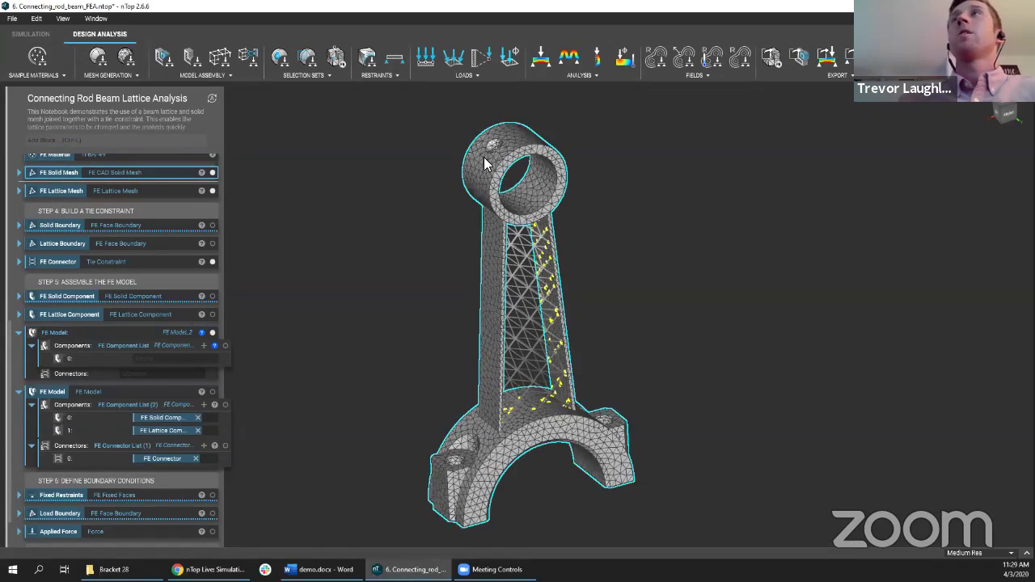
left_click(528, 254)
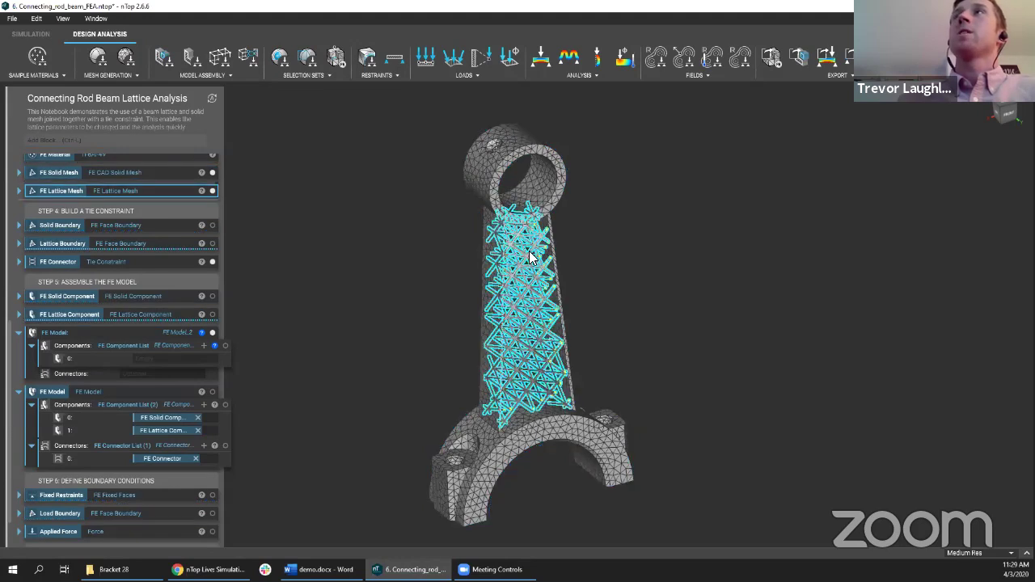
left_click(122, 447)
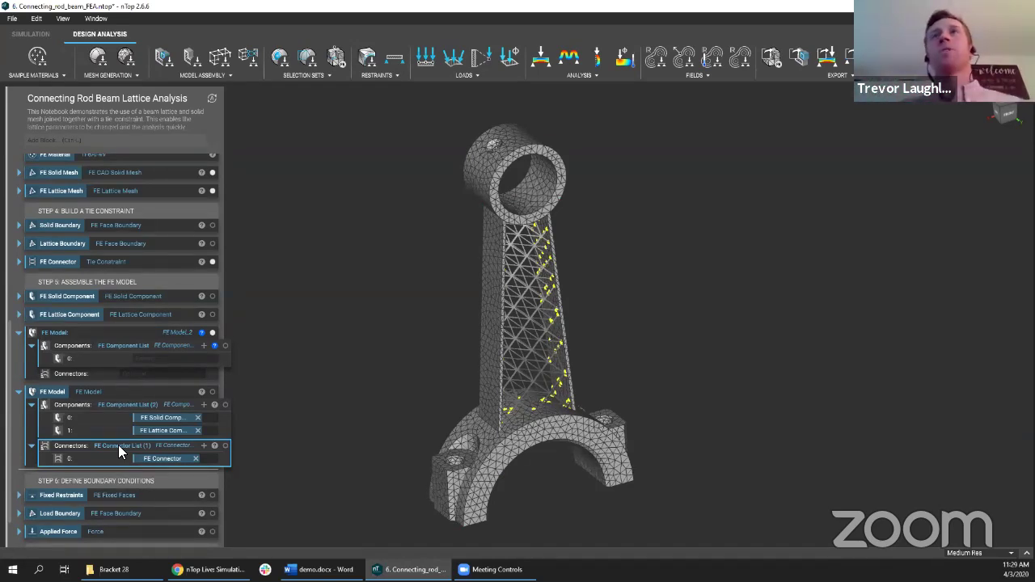
left_click(148, 404)
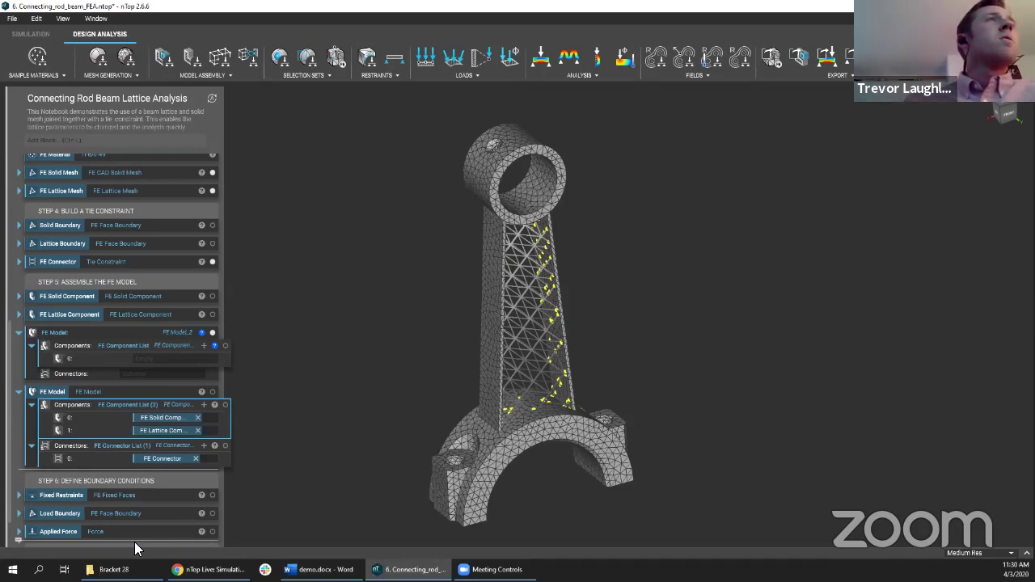
Step: Search the blocks for export options and add an Export Mesh block below the Applied Force
left_click(110, 141)
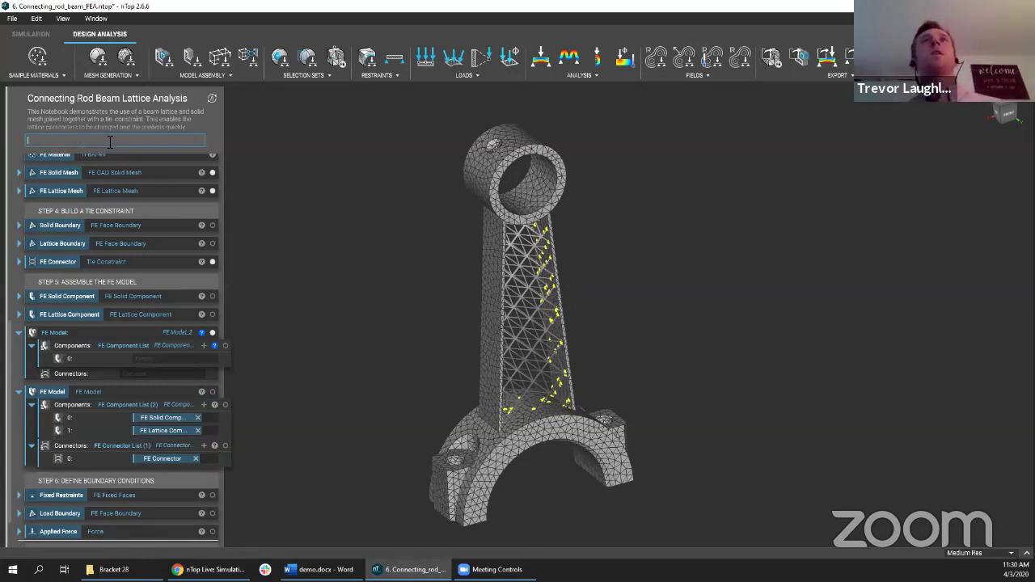
type("export")
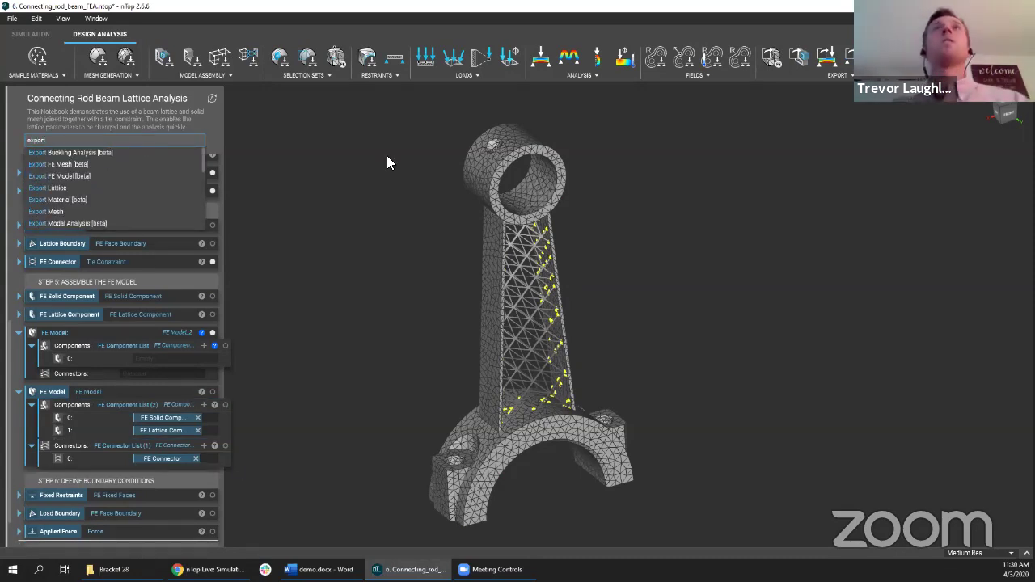
left_click(109, 212)
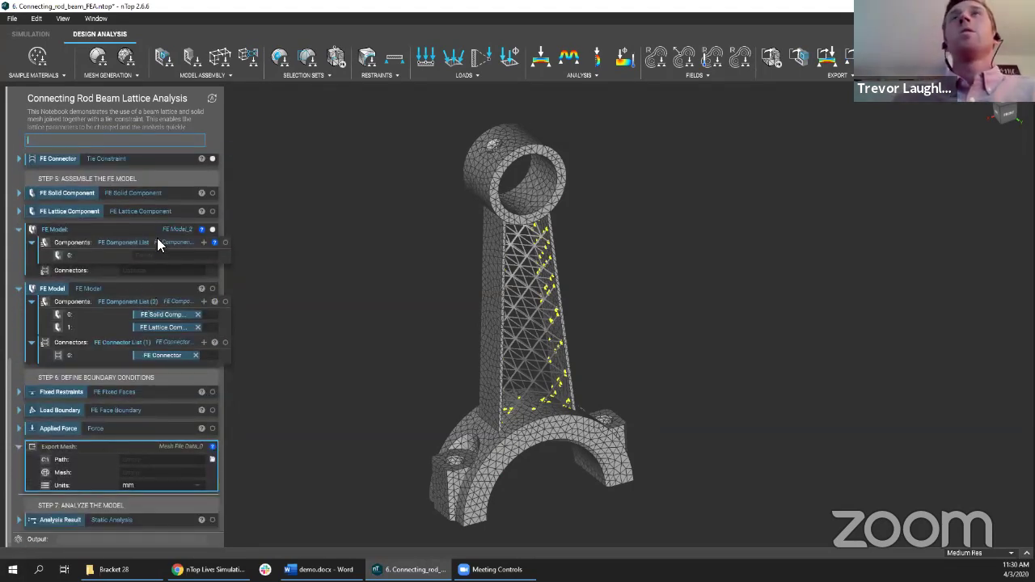
scroll(86, 241, "up", 1)
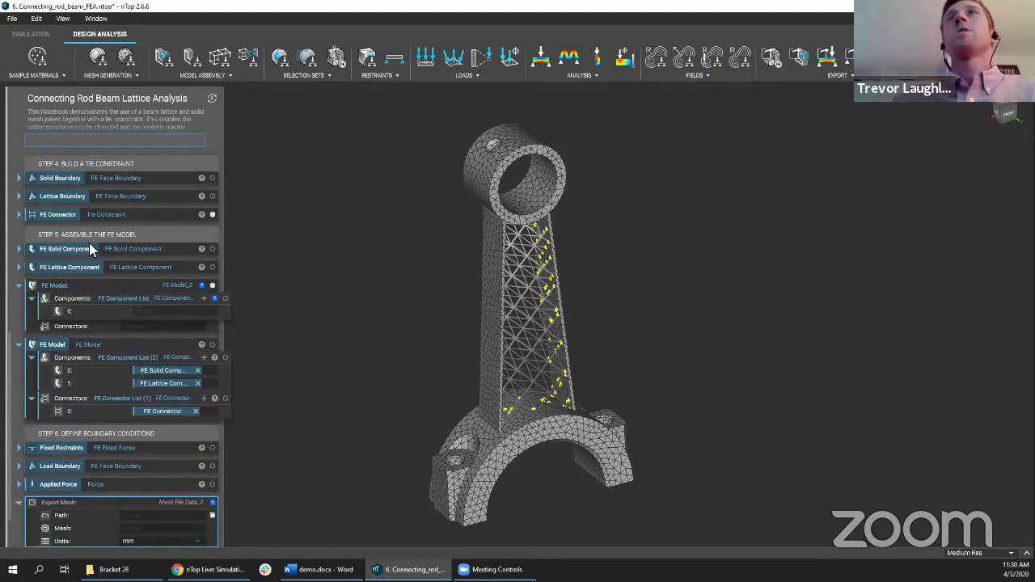
scroll(89, 243, "down", 1)
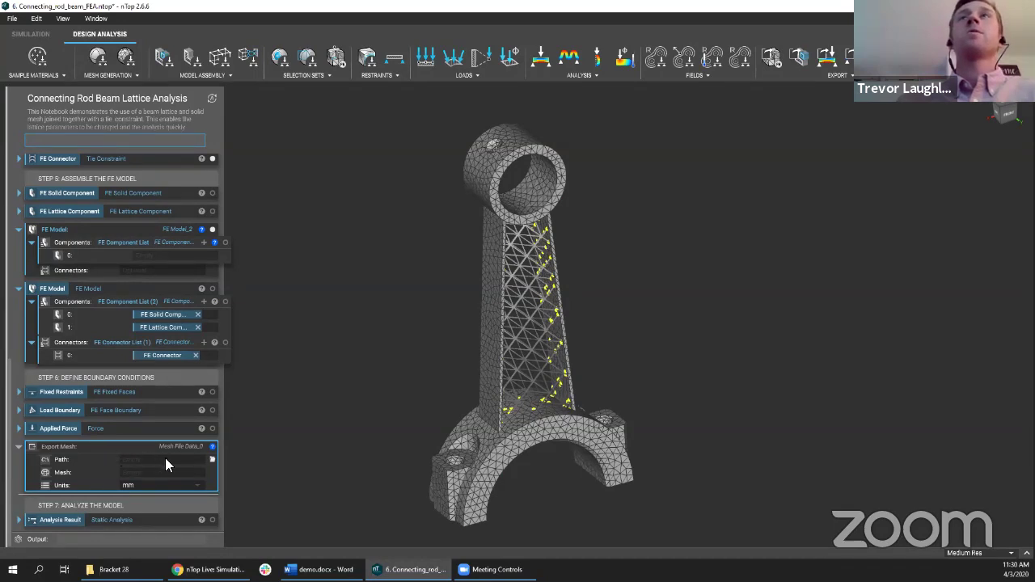
left_click(89, 458)
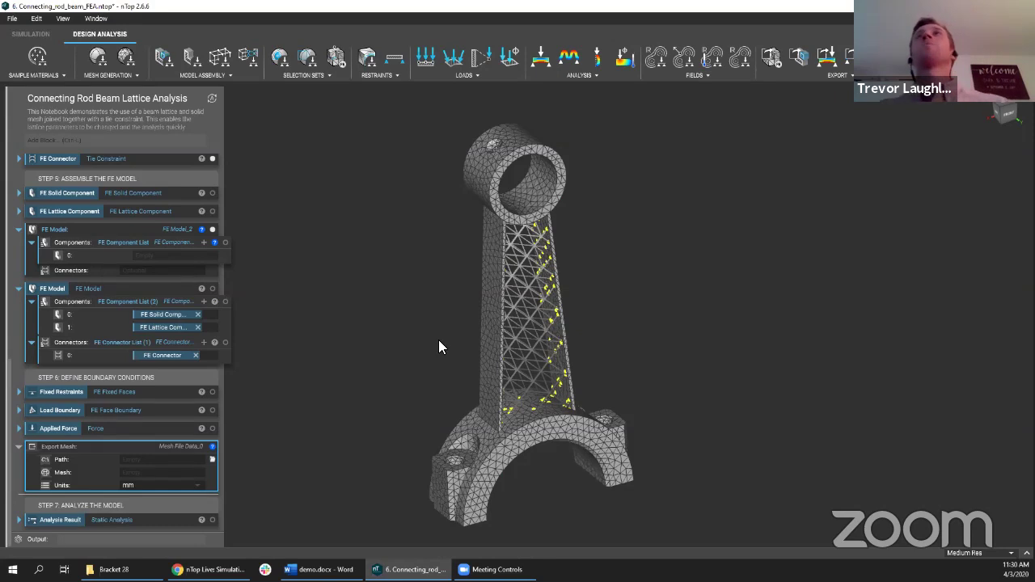
Step: Switch to the nTopology Help Center in Chrome, look through its promoted articles and knowledge base, and return to the nTop notebook
right_click_drag(726, 251, 656, 272)
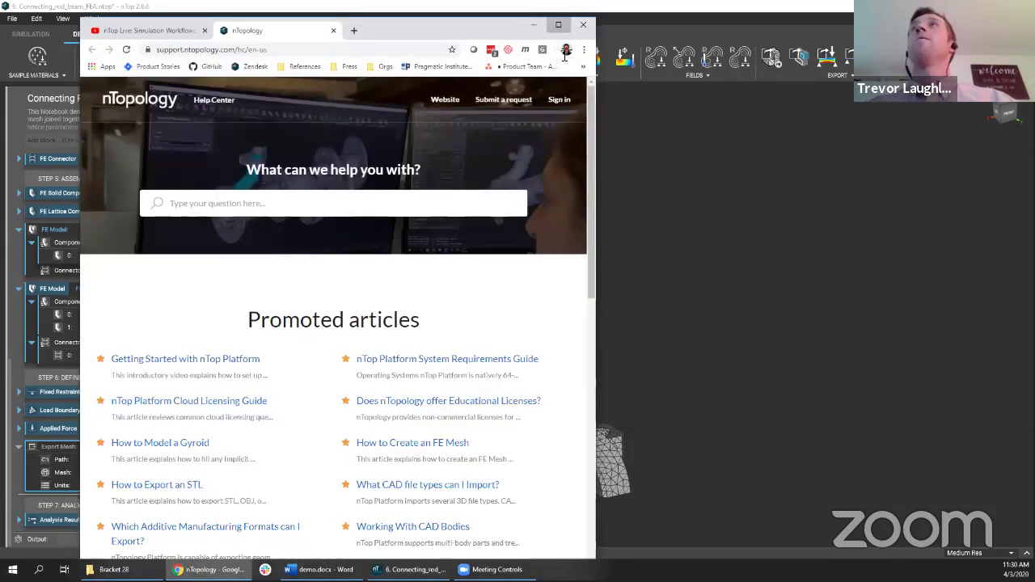
double_click(386, 30)
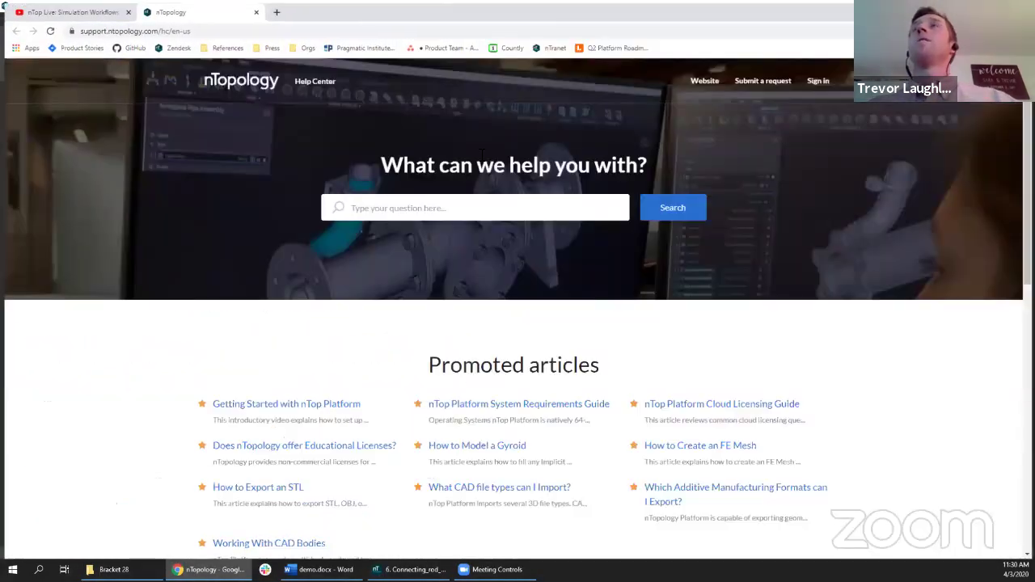
scroll(449, 366, "down", 3)
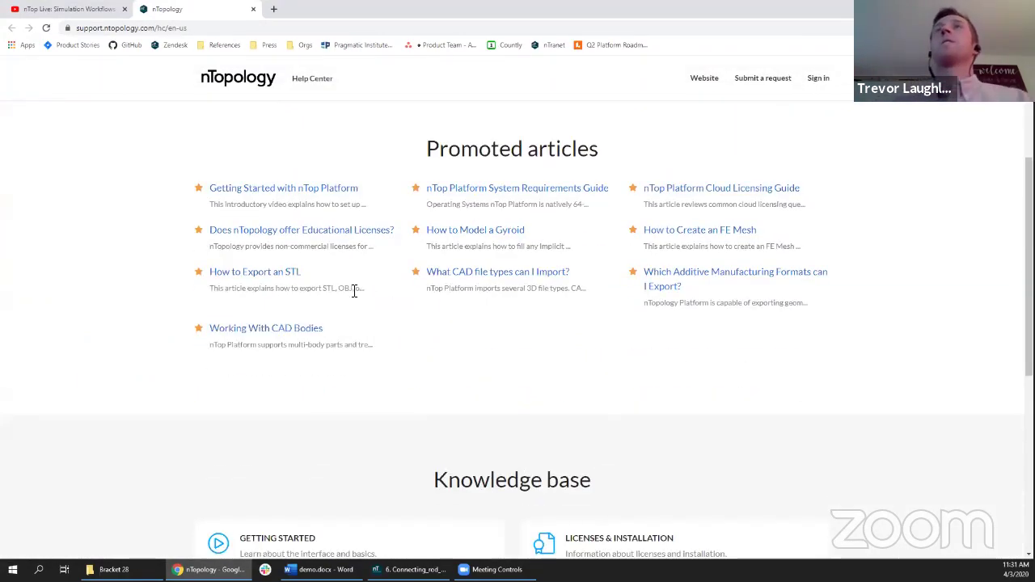
scroll(348, 294, "down", 2)
scroll(342, 279, "up", 3)
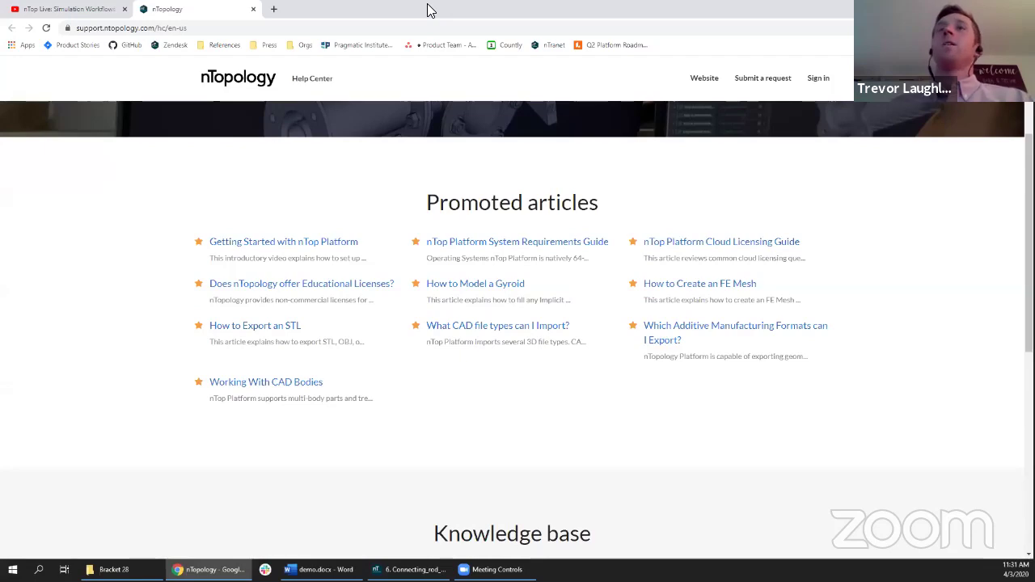
key("alt+Tab")
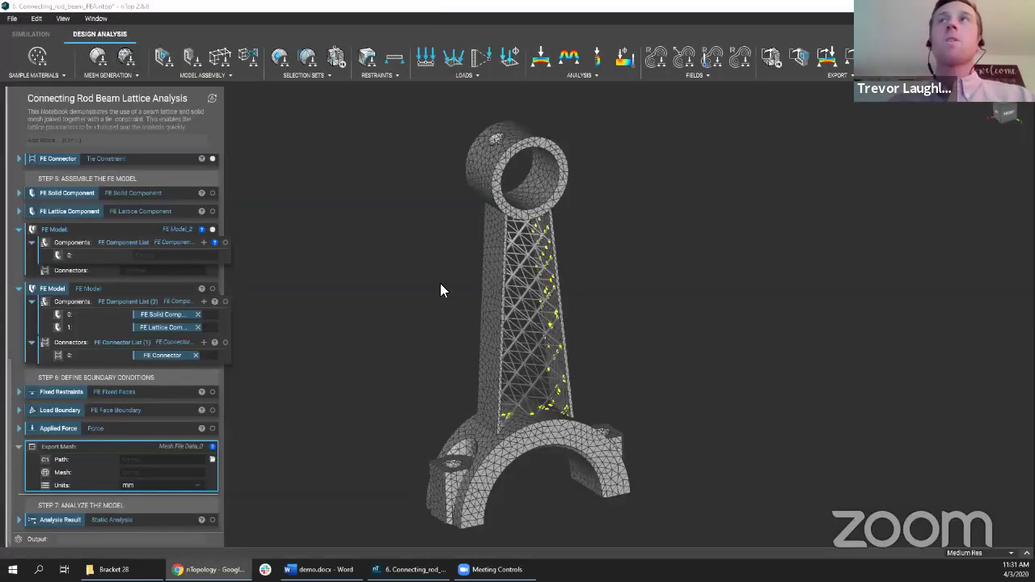
scroll(328, 304, "down", 3)
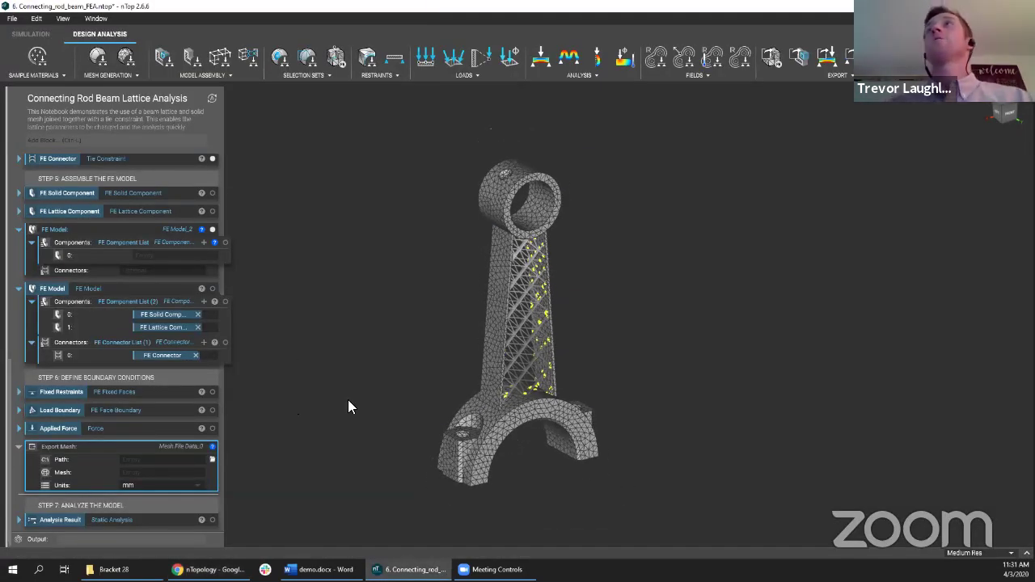